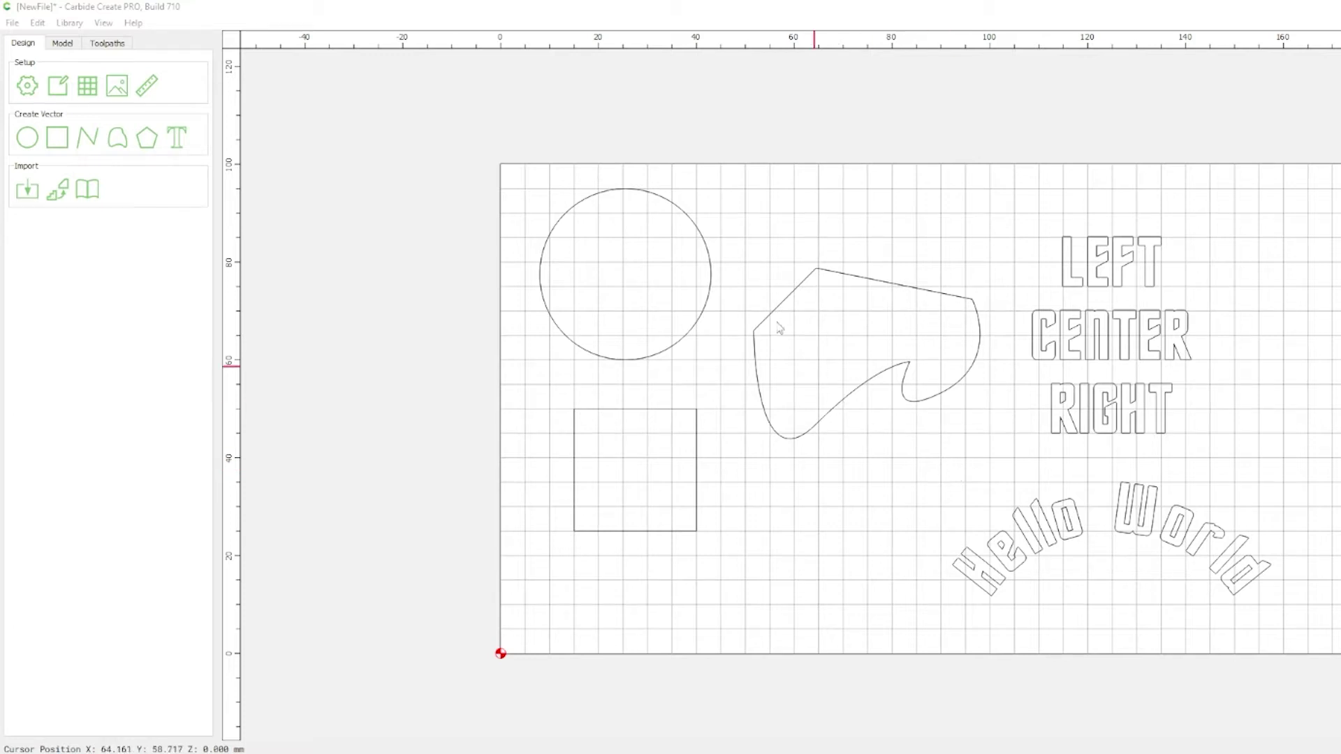
Place four holding tabs on the circle at its top, bottom, right and left.
left_click(615, 193)
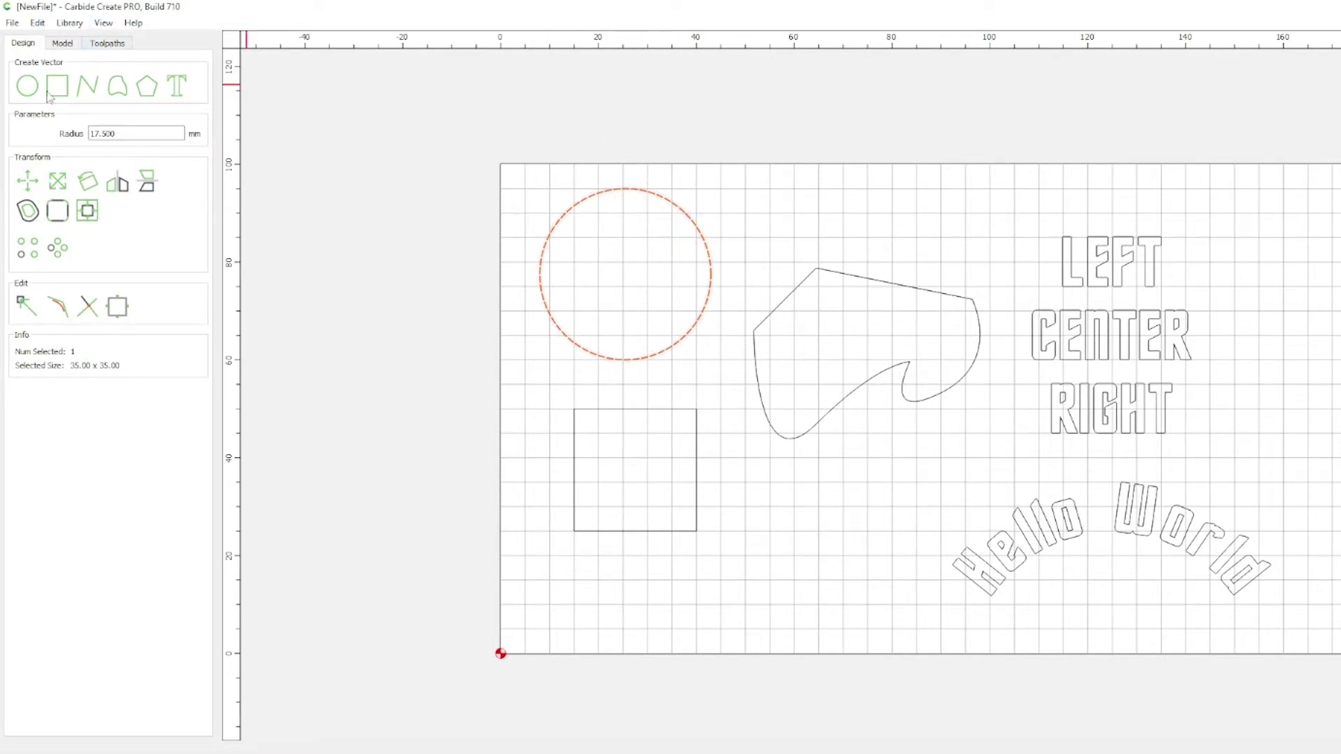
left_click(118, 308)
left_click(626, 189)
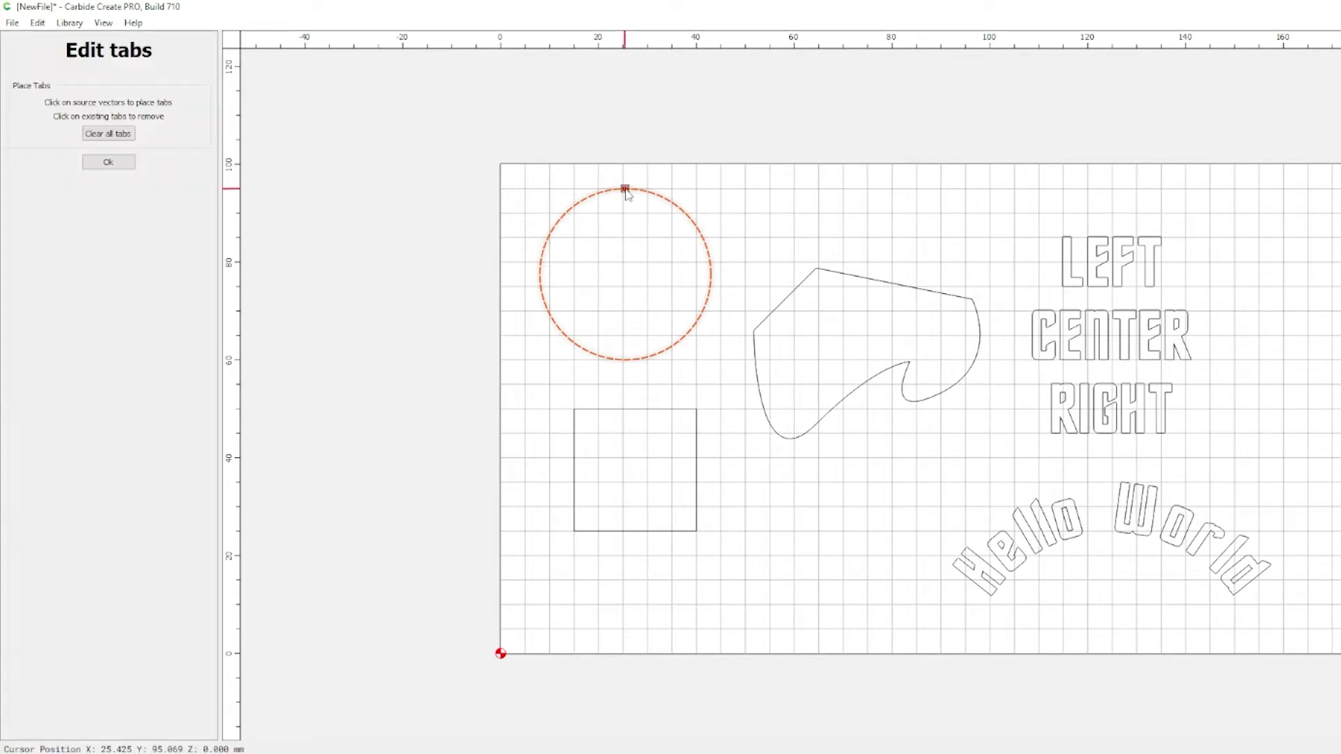
left_click(622, 360)
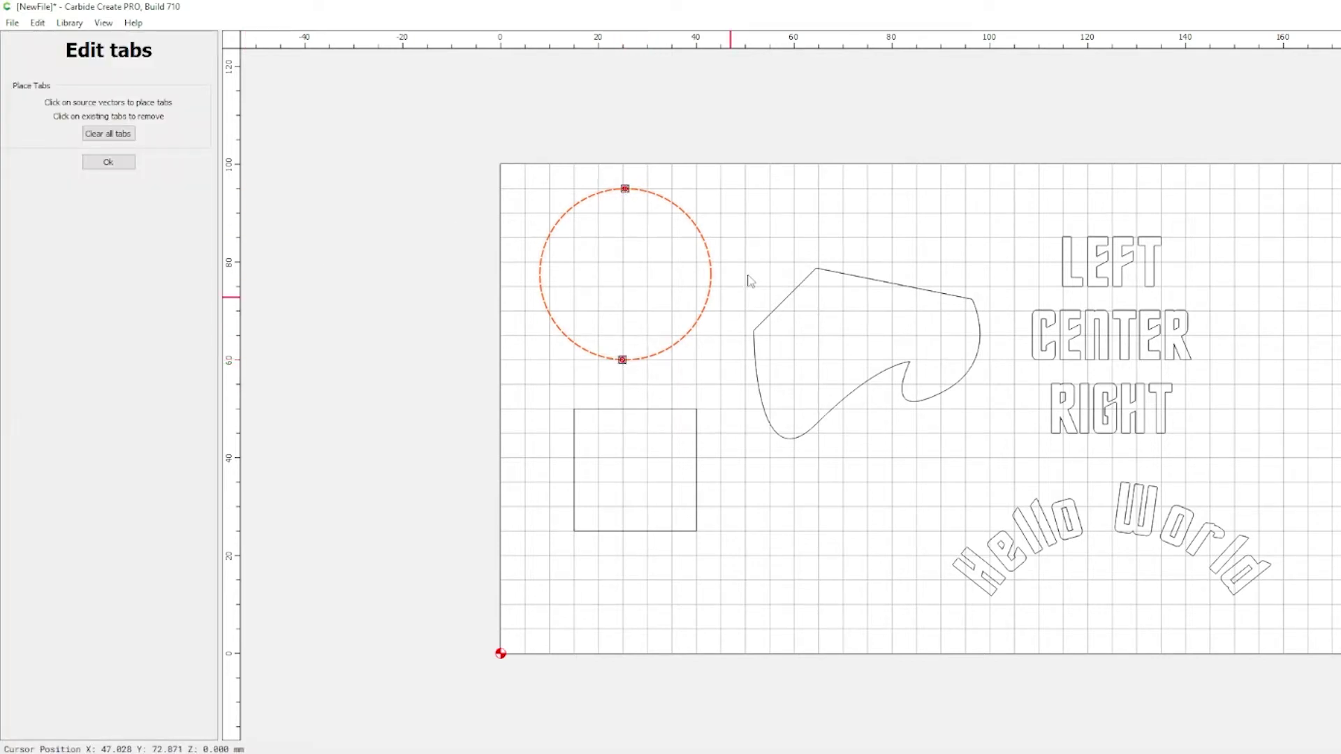
left_click(711, 272)
left_click(540, 275)
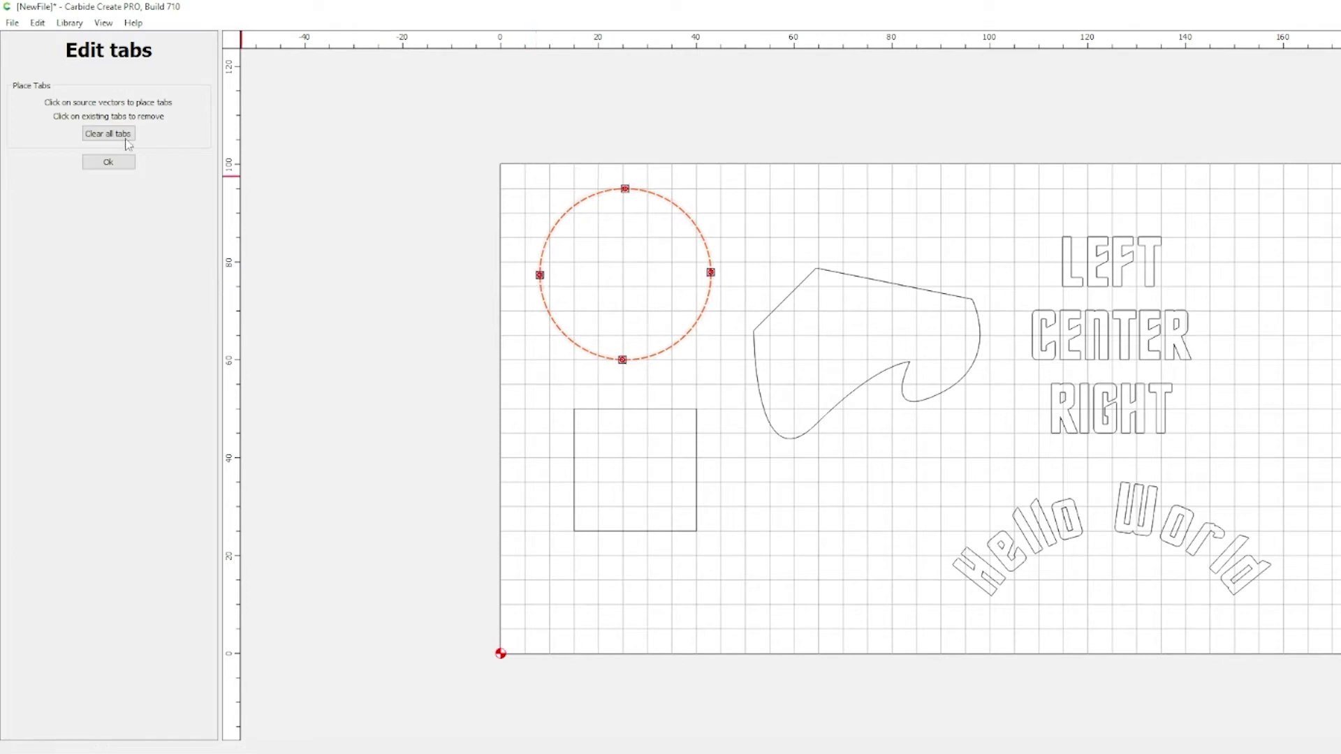
left_click(109, 163)
Add three holding tabs along the freeform curve shape's outline.
left_click(839, 272)
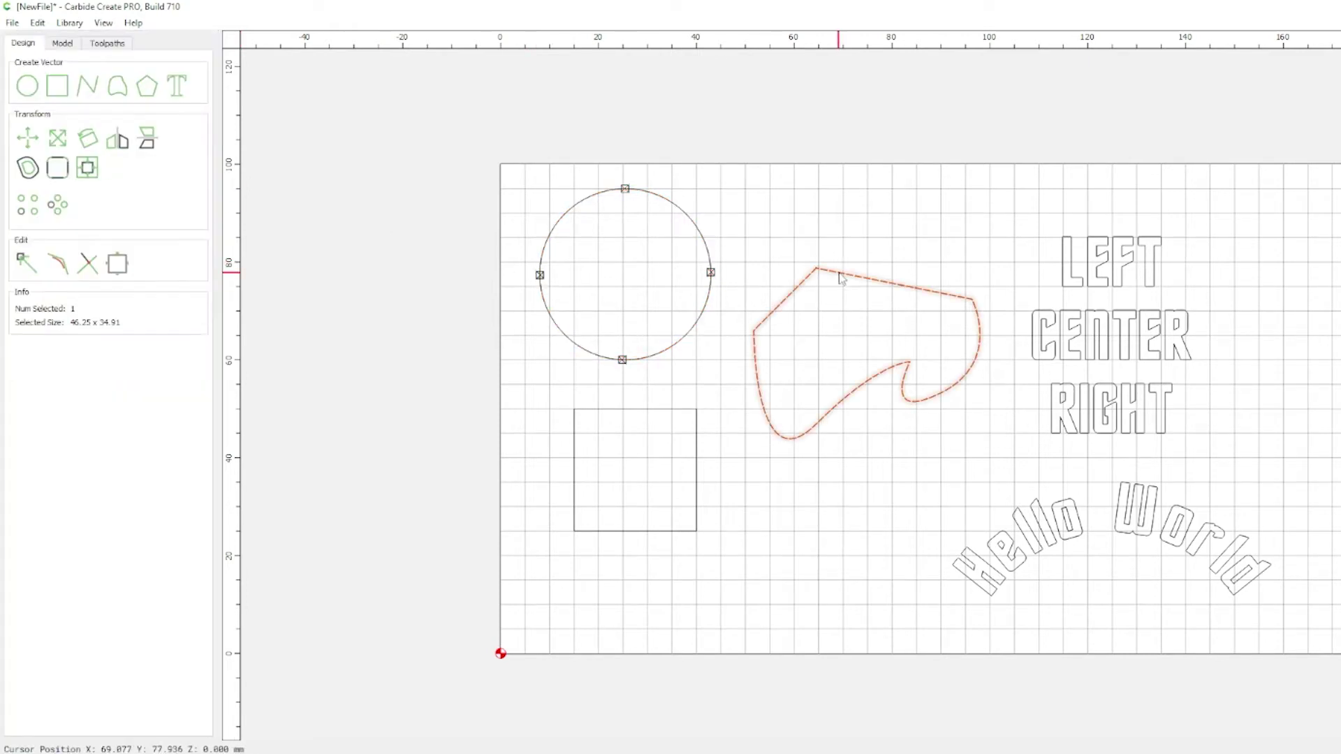
left_click(117, 264)
left_click(903, 286)
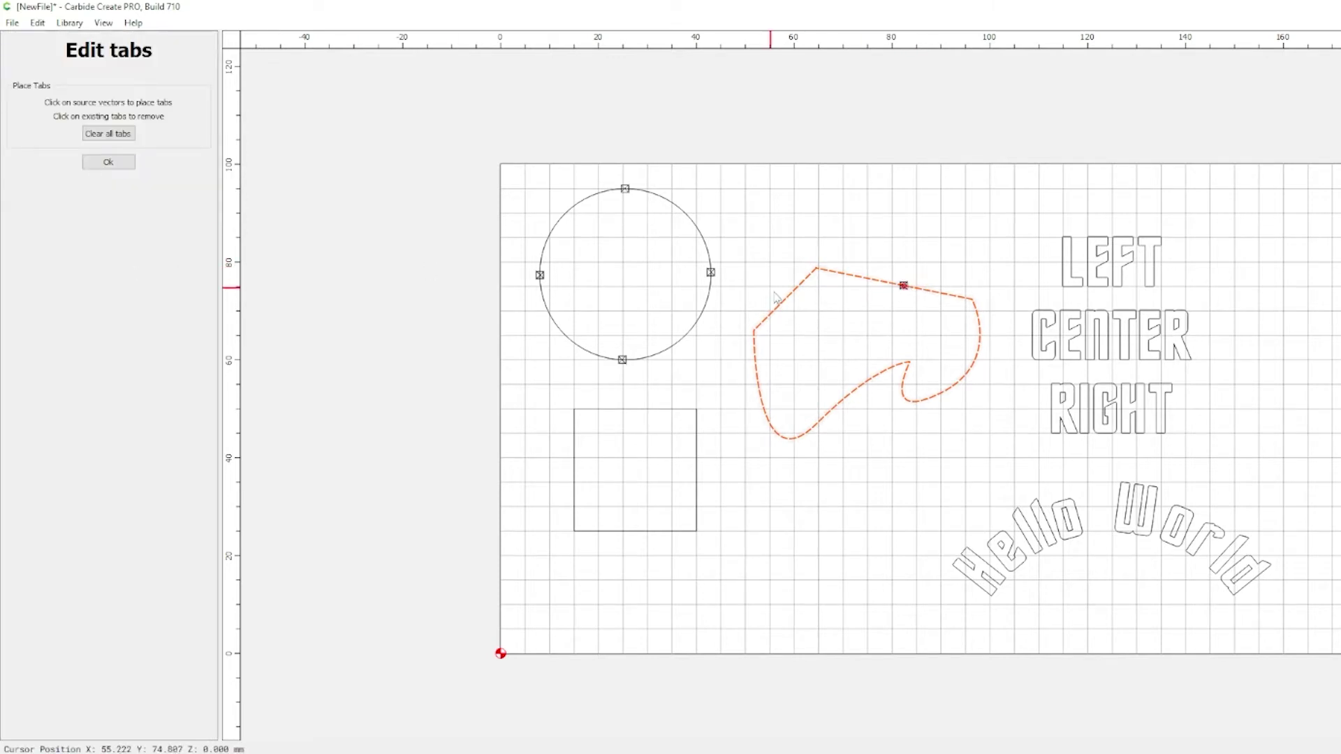
left_click(783, 301)
left_click(848, 395)
Add four holding tabs around the square.
left_click(108, 162)
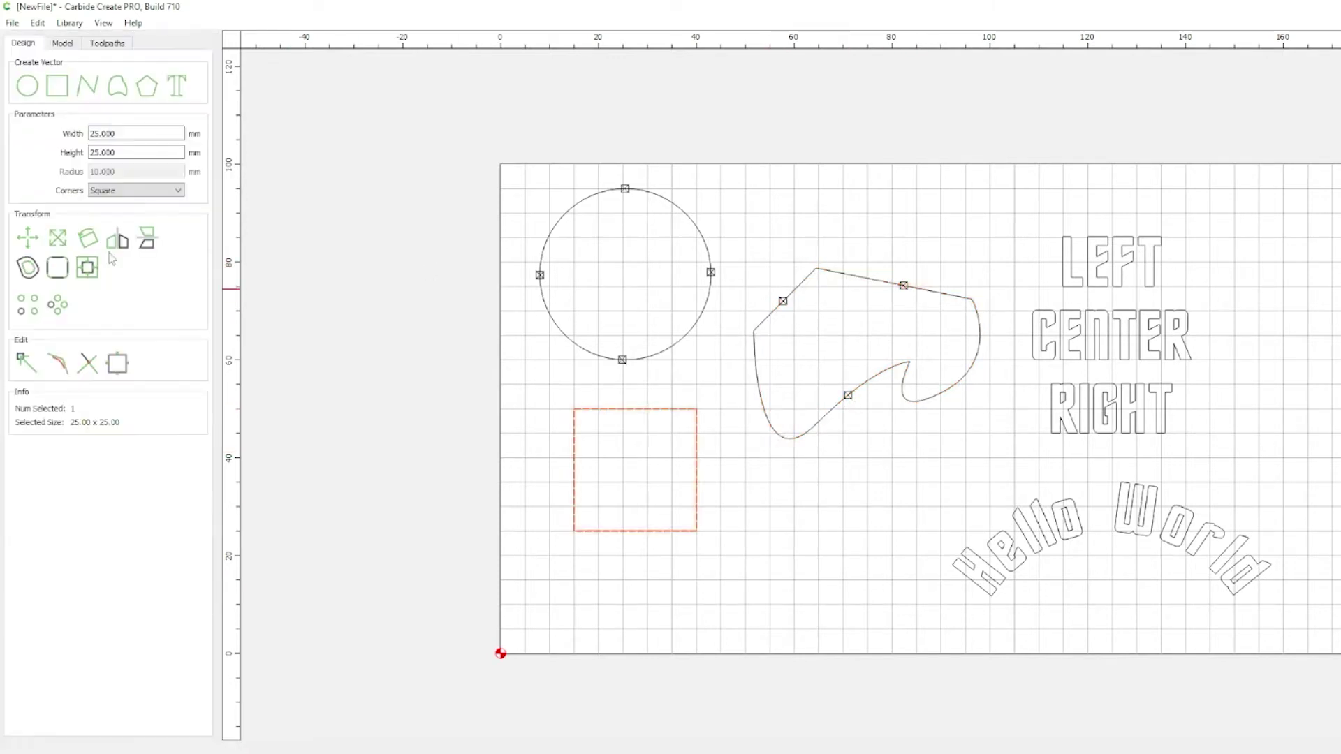
left_click(113, 262)
left_click(108, 162)
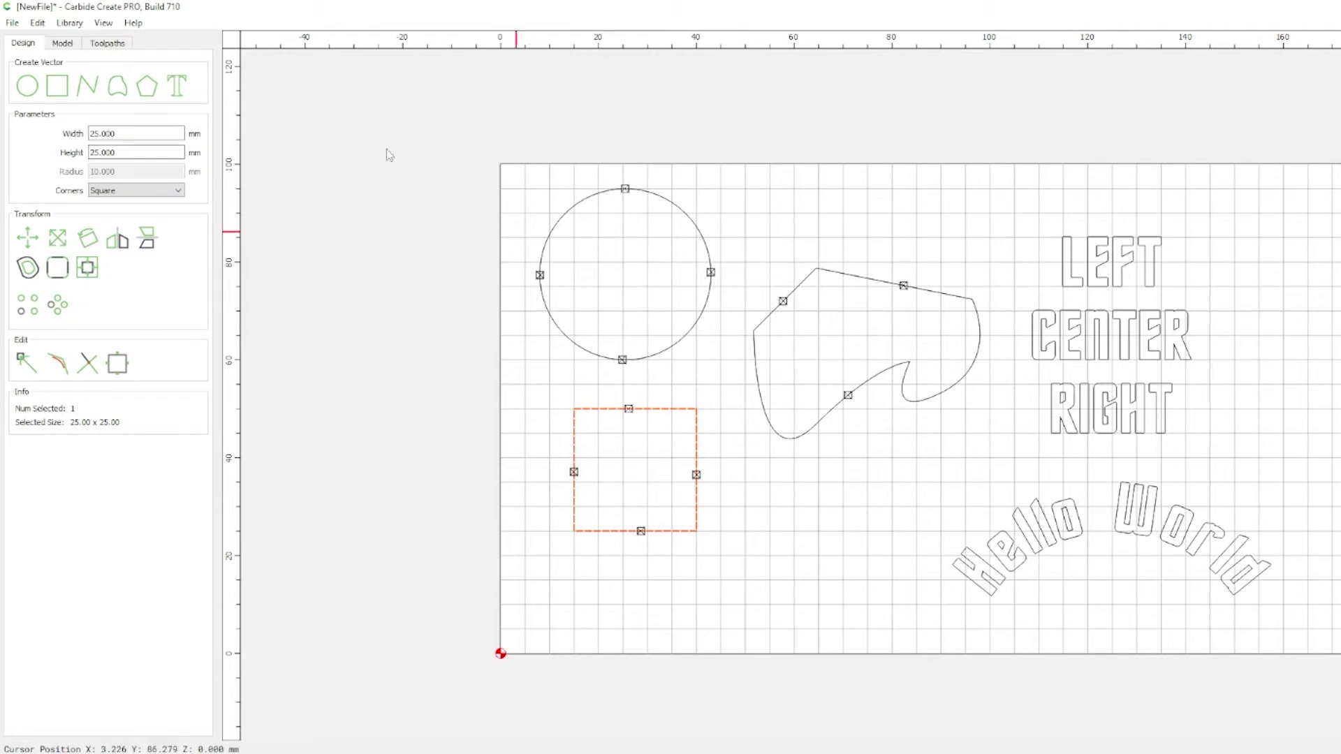
Show the toolpath list and reconfirm Contour Toolpath 1's settings.
left_click(118, 43)
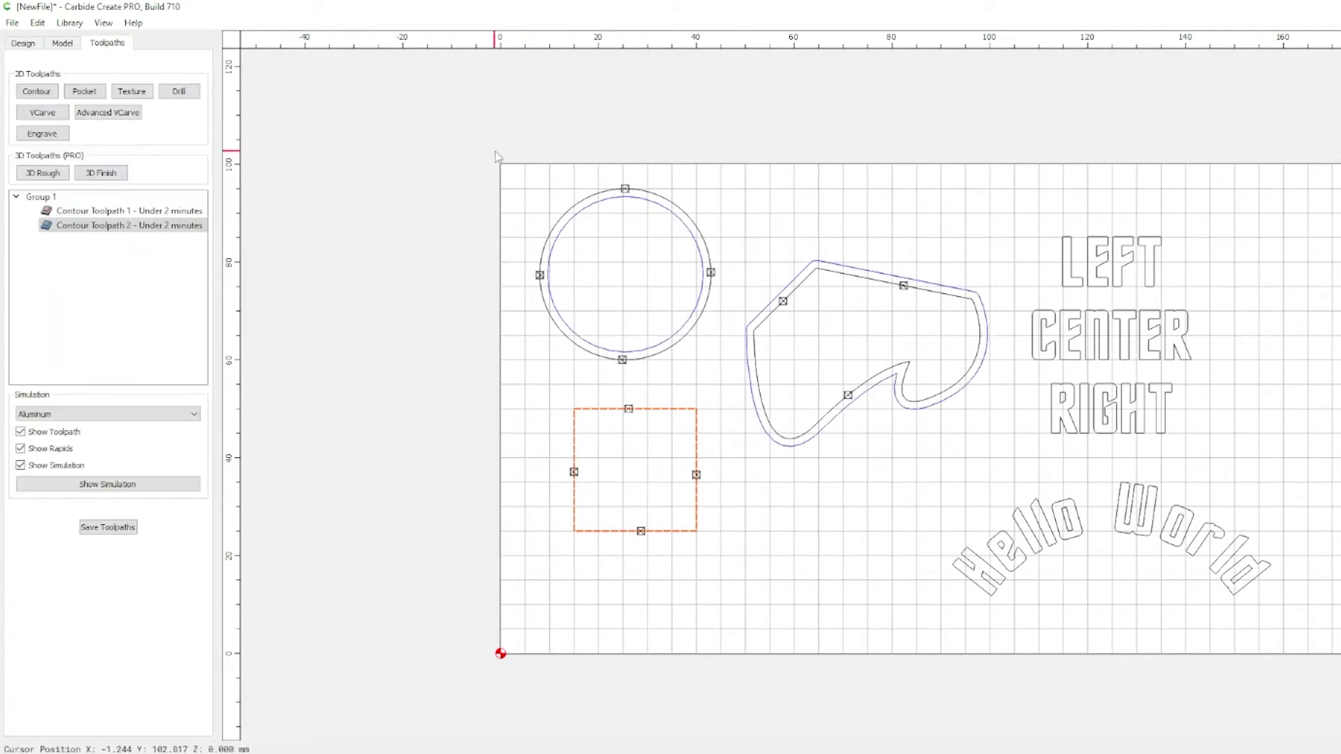
left_click(790, 509)
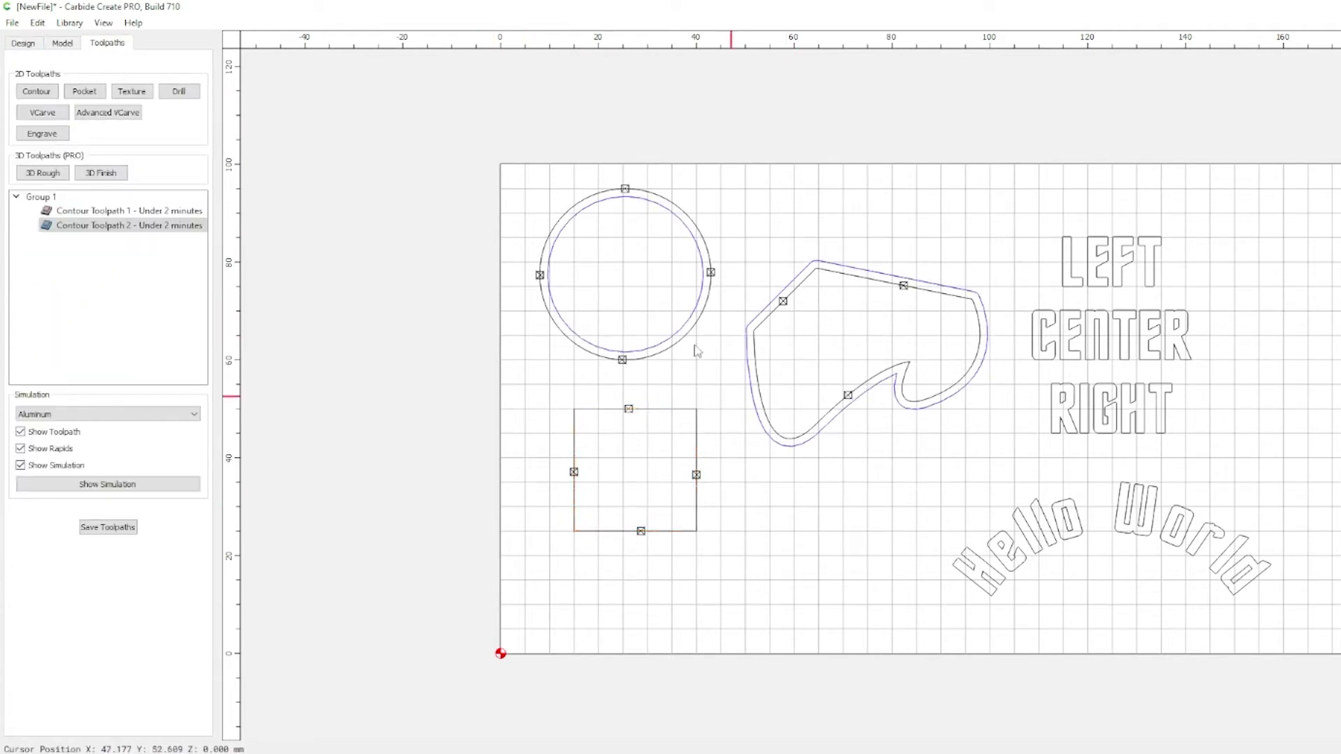
left_click(688, 329)
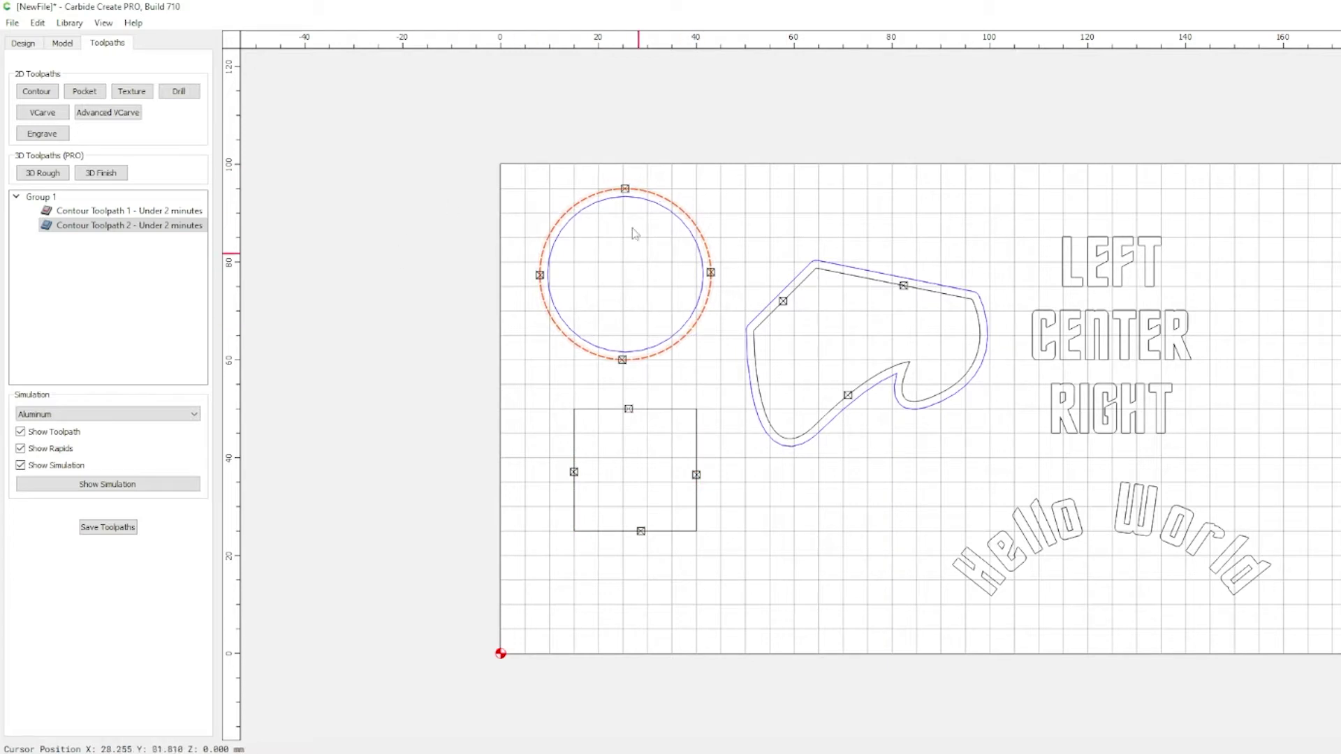
double_click(129, 210)
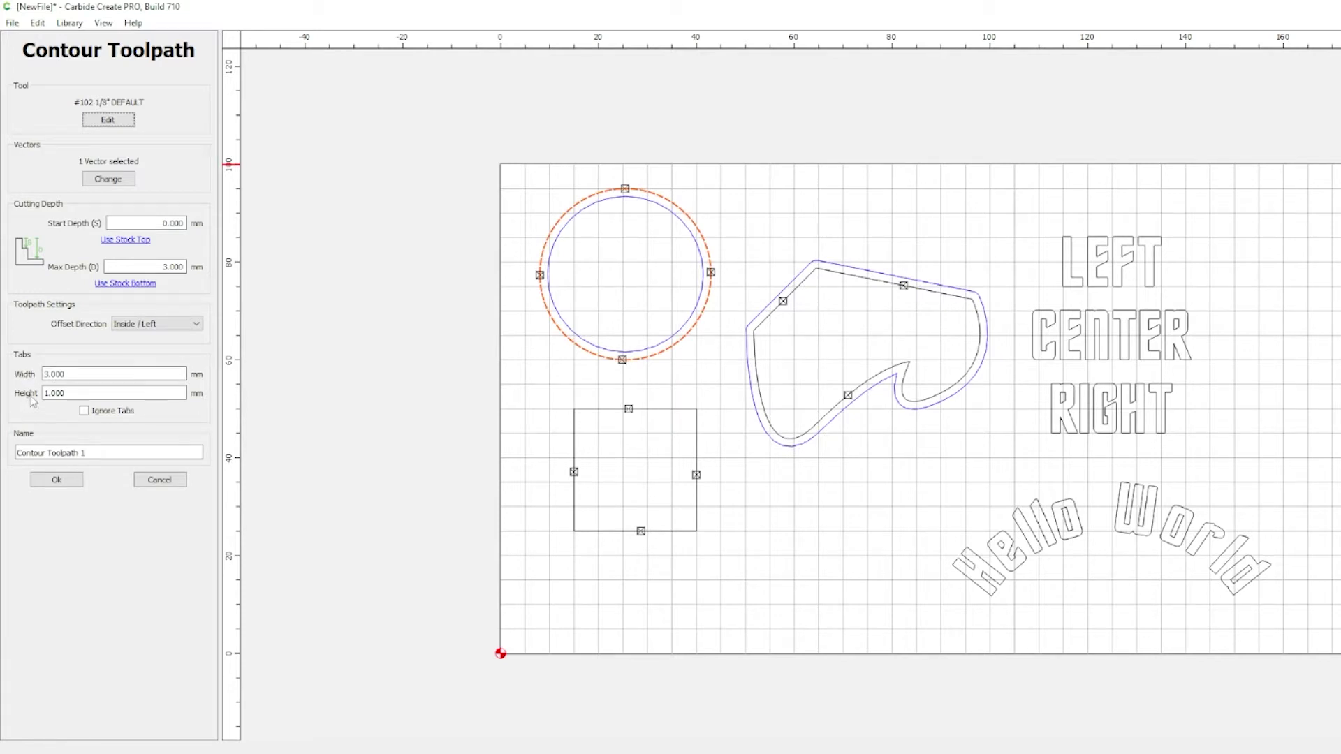
left_click(57, 480)
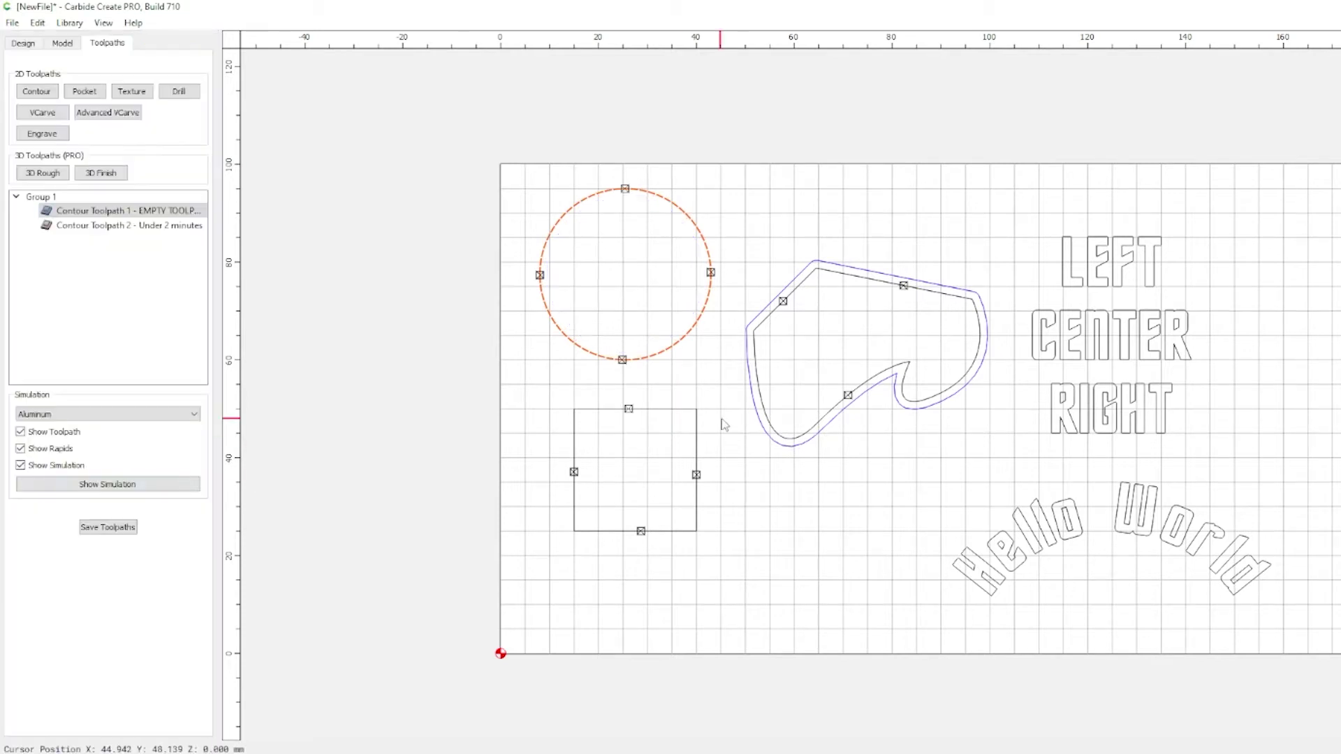
Reconfirm Contour Toolpath 2's settings, then select the circle.
left_click(119, 225)
double_click(118, 225)
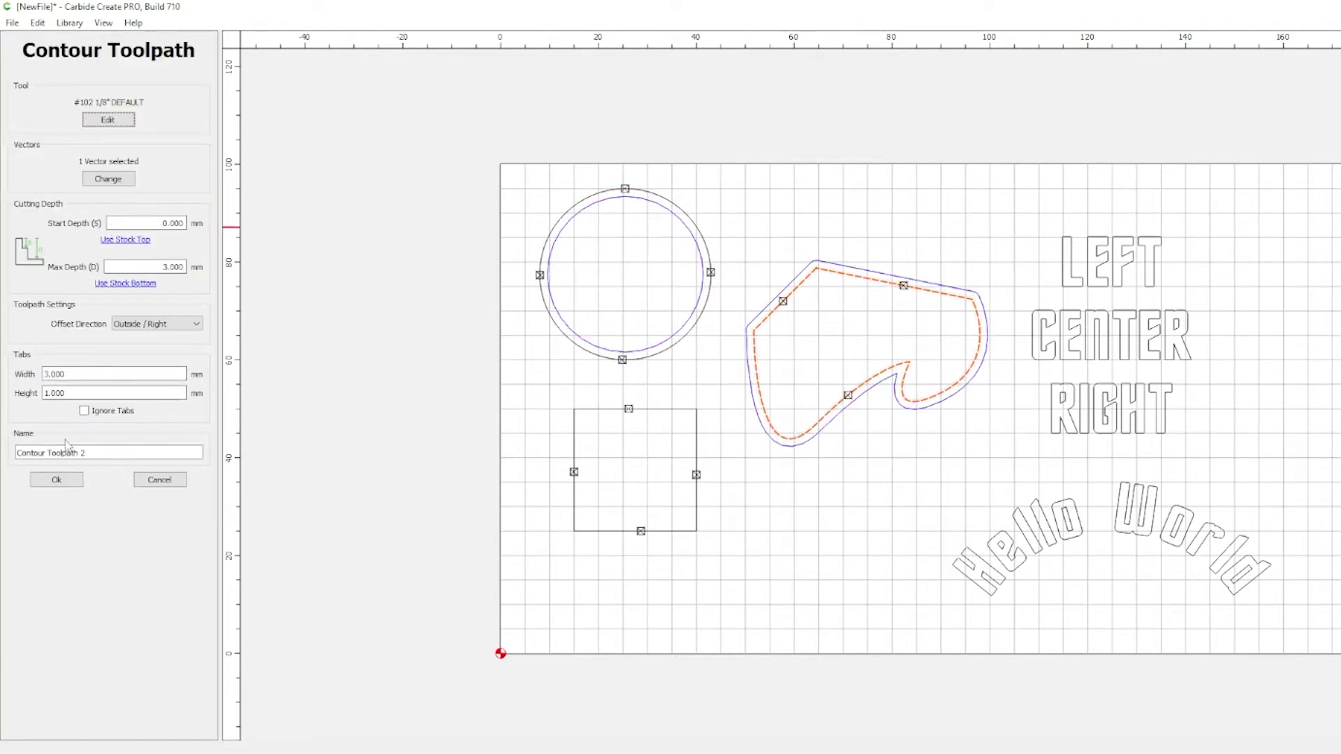
left_click(58, 481)
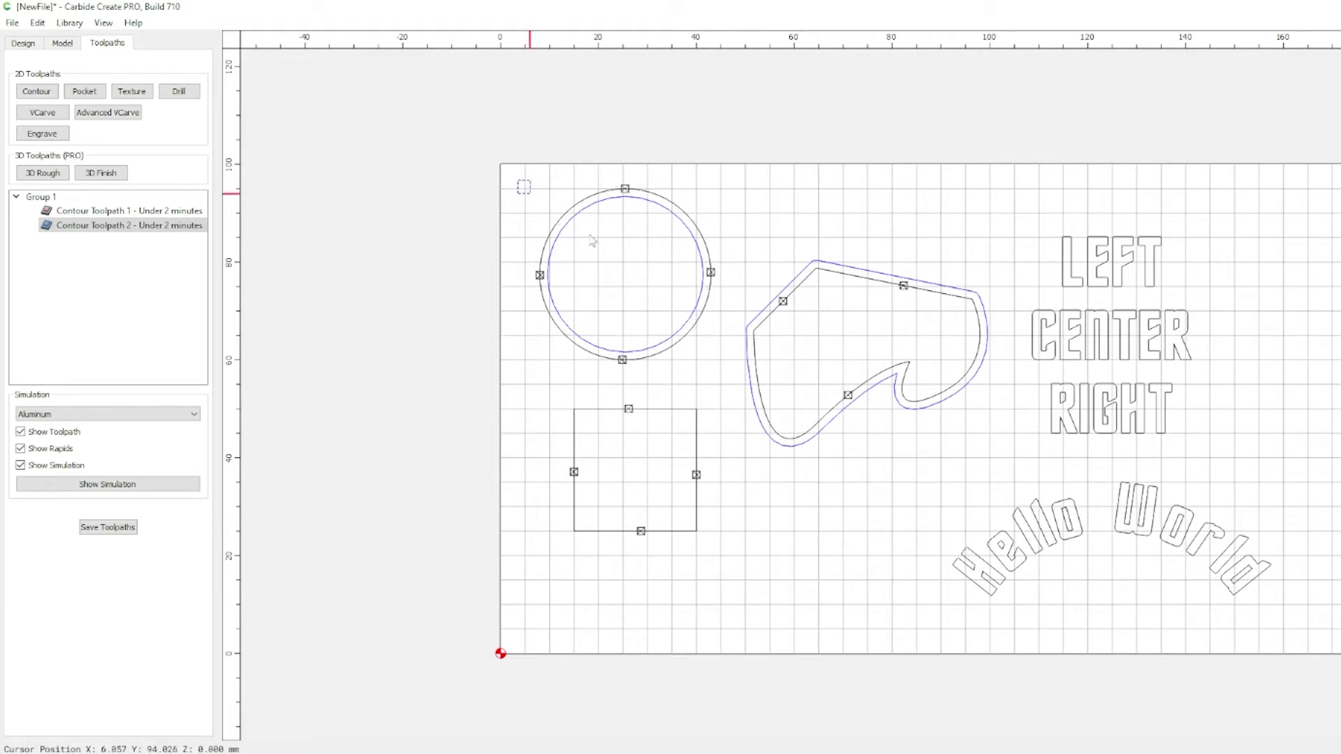
left_click_drag(519, 180, 737, 386)
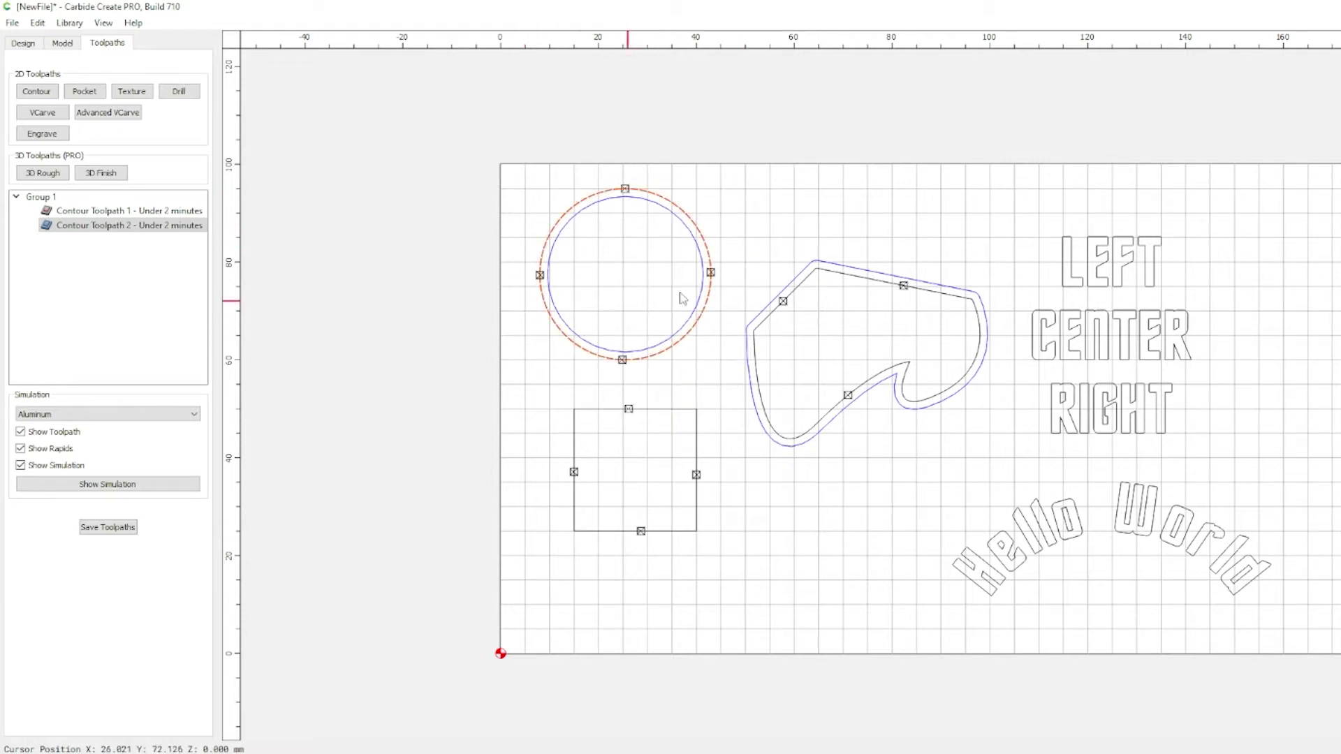
Scale the circle down toward its top-left corner.
left_click(13, 46)
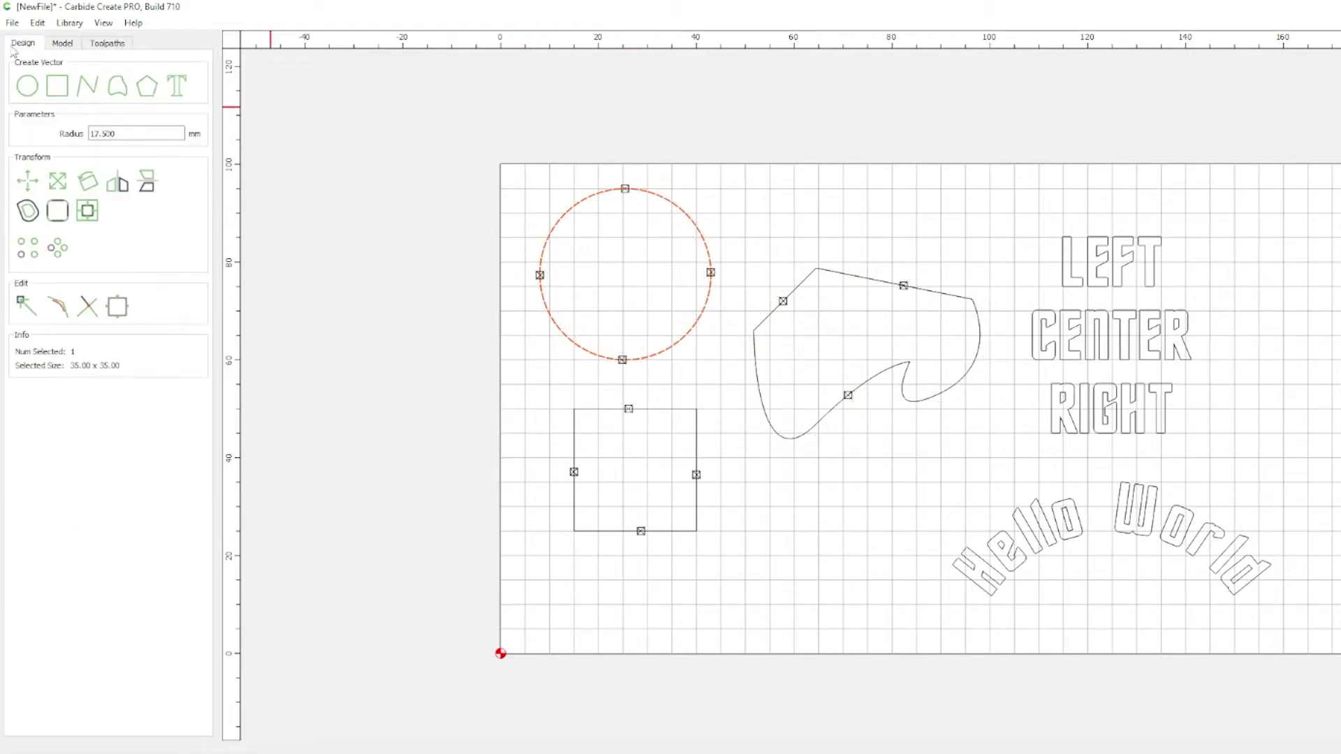
left_click(60, 180)
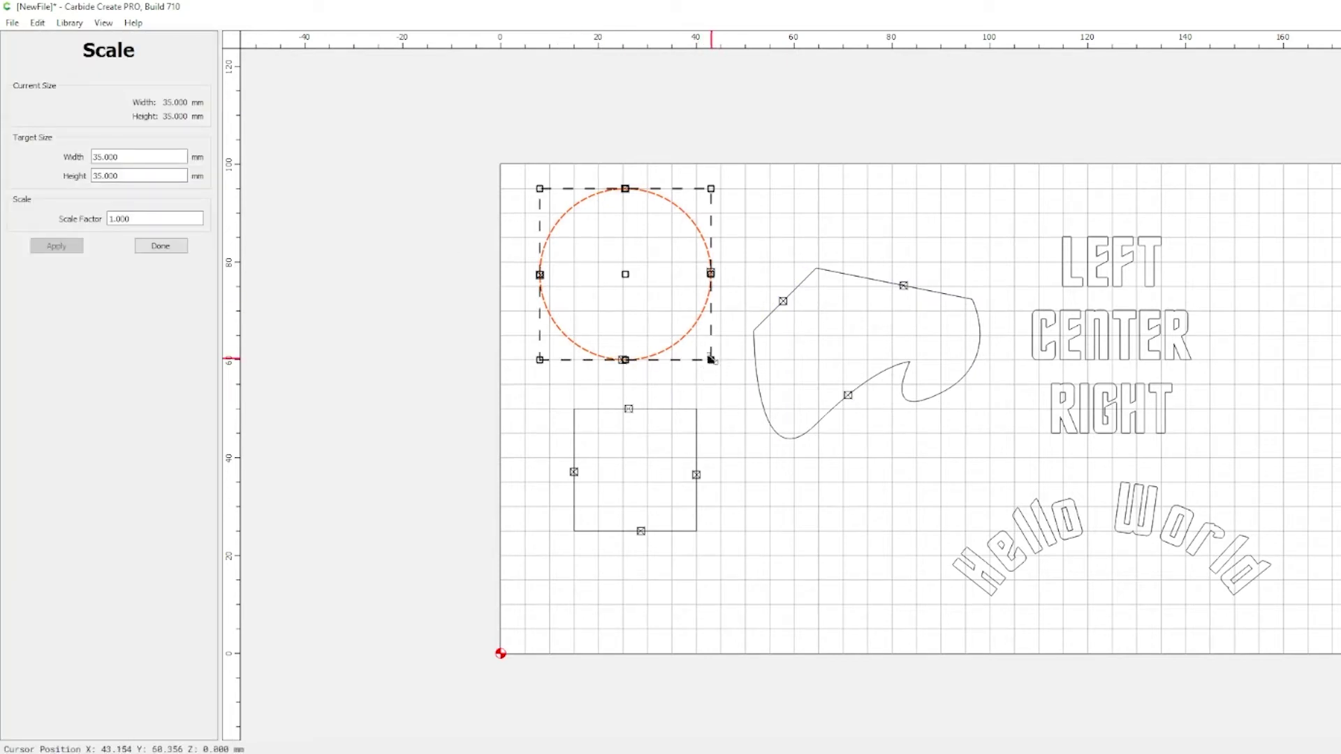
left_click_drag(711, 360, 609, 294)
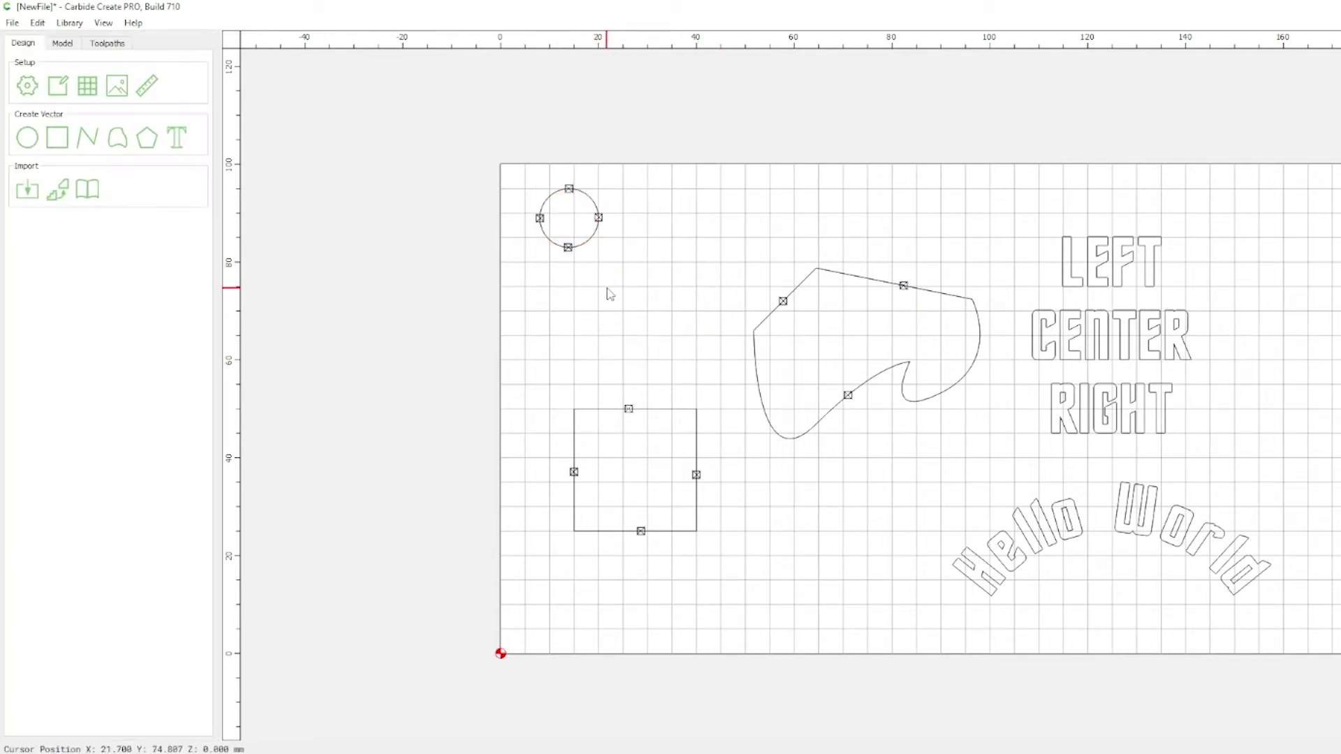
Scale the freeform curve down to about 43 x 33 mm.
left_click(843, 276)
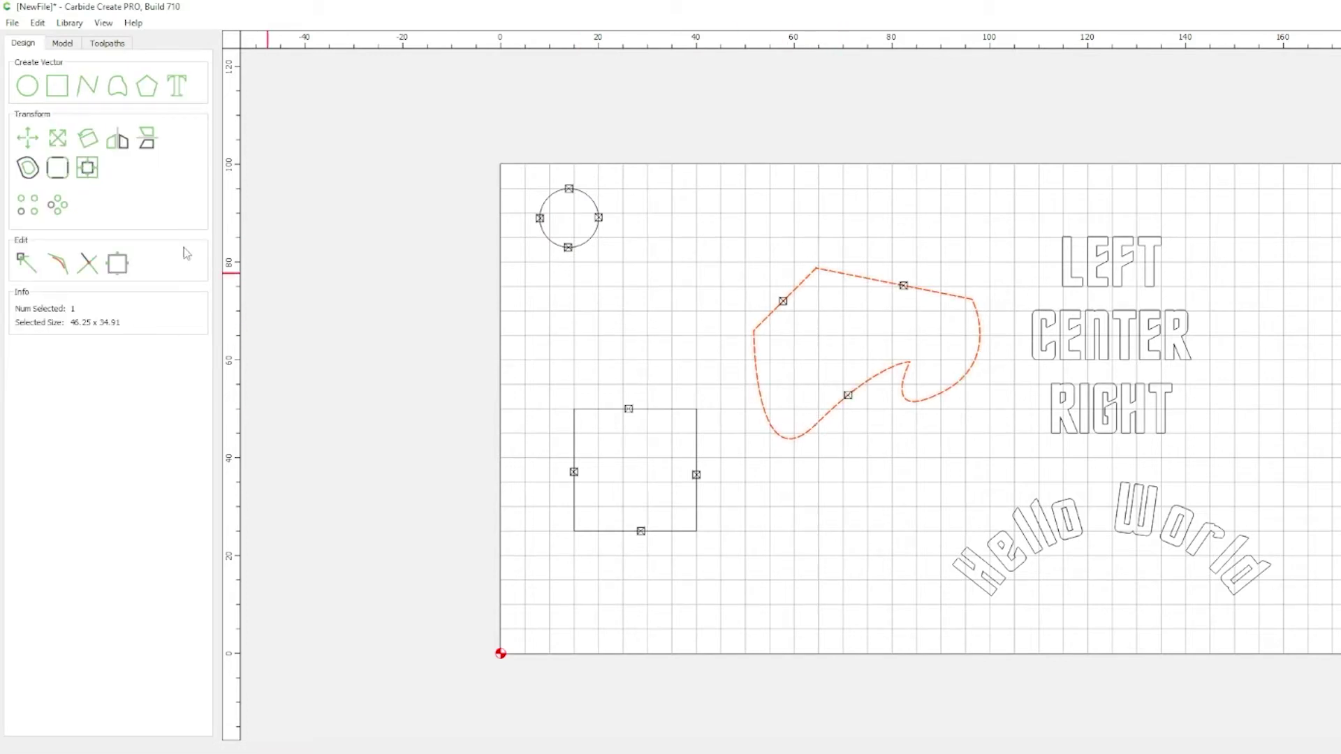
left_click(56, 142)
mouse_move(980, 439)
left_mouse_down()
mouse_move(883, 353)
mouse_move(817, 326)
mouse_move(829, 321)
mouse_move(966, 444)
left_mouse_up()
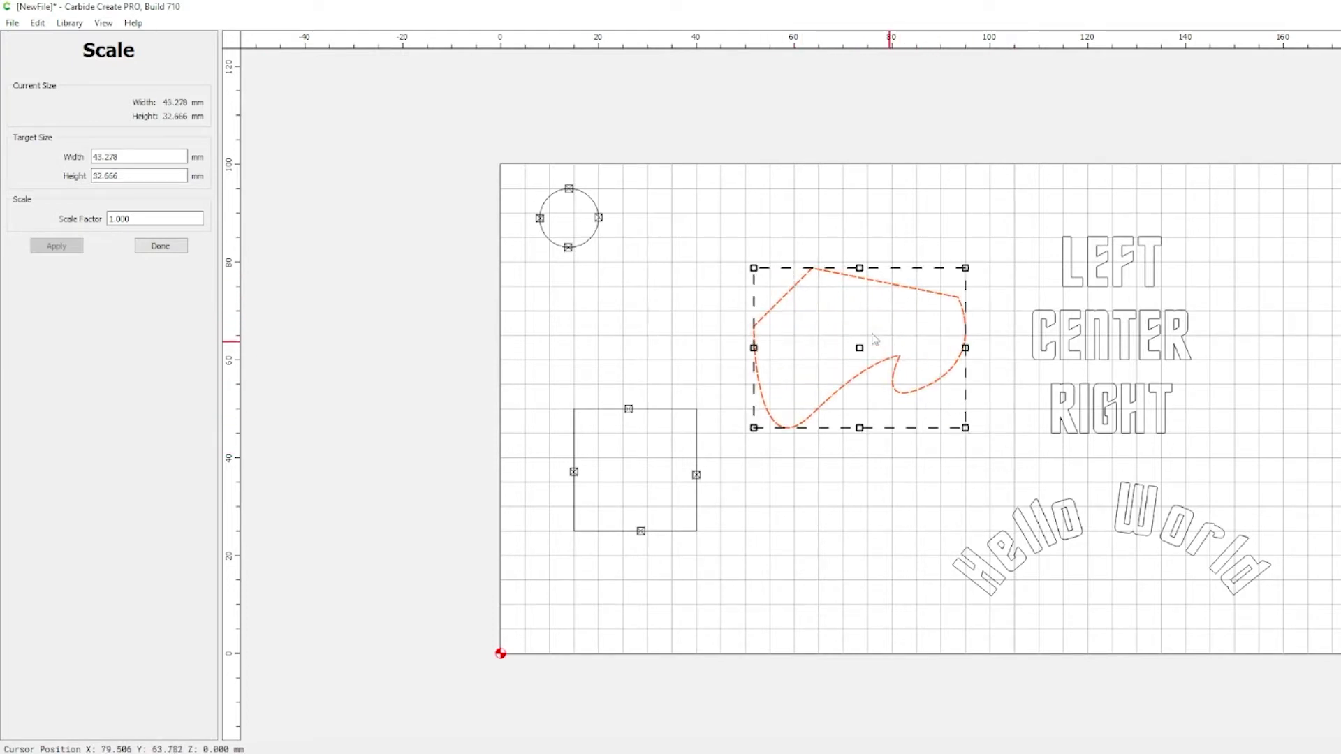
left_click(161, 251)
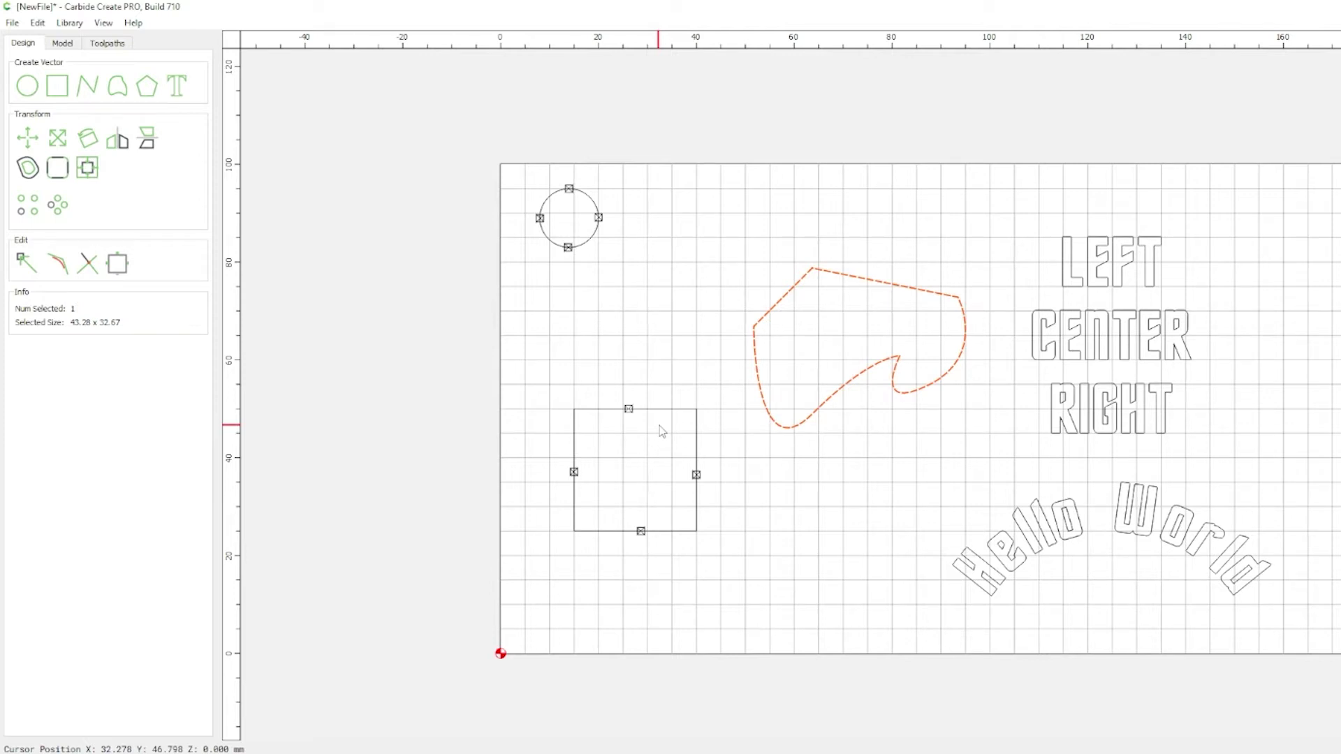
left_click(1157, 270)
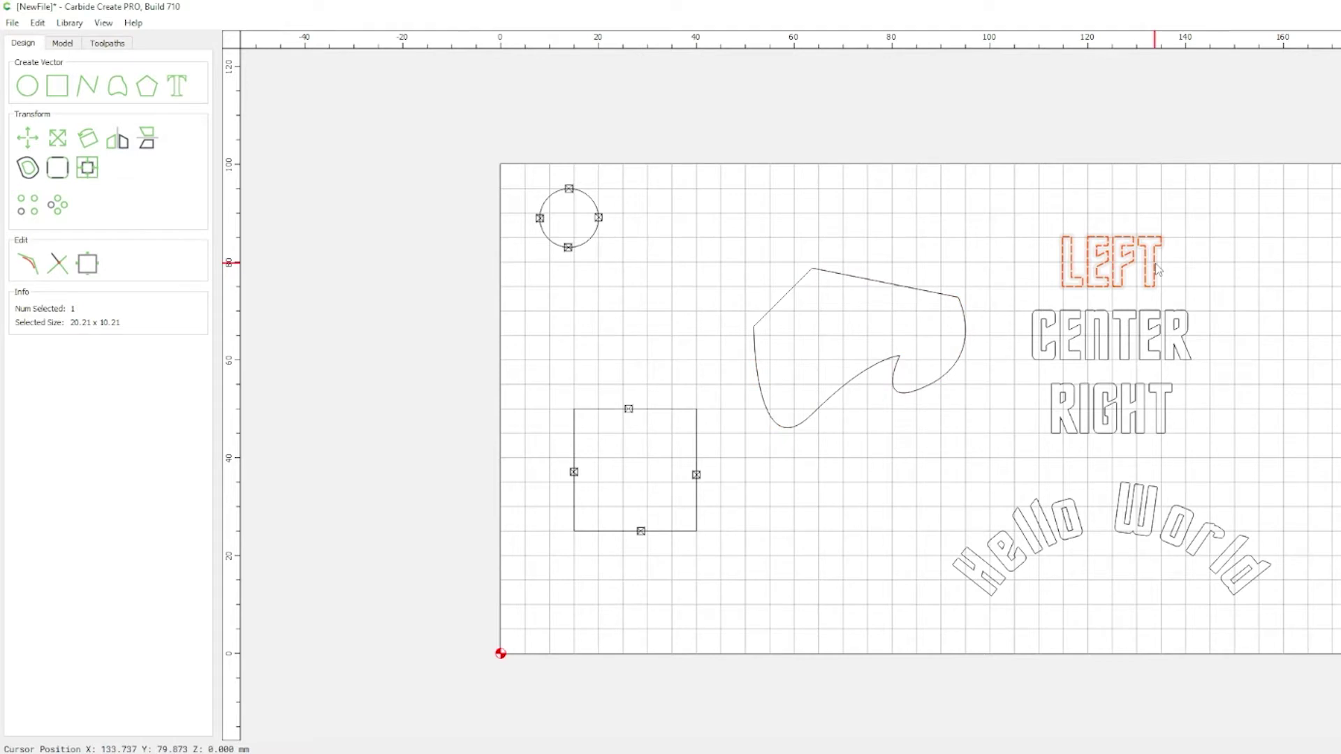
Change the middle text to 'THIS IS THE CENTER', then delete 'THIS IS THE ' so it reads 'CENTER'.
double_click(1119, 278)
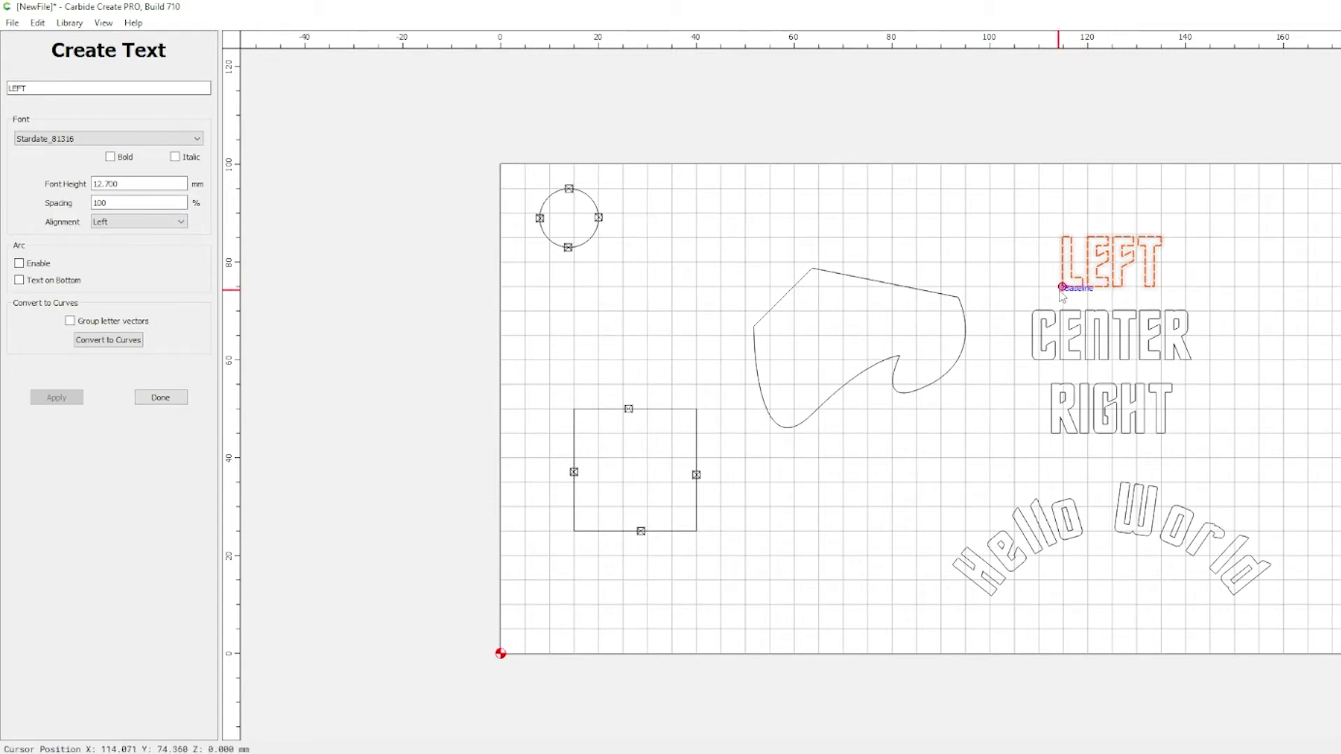
left_click(160, 397)
left_click(1118, 337)
double_click(1118, 337)
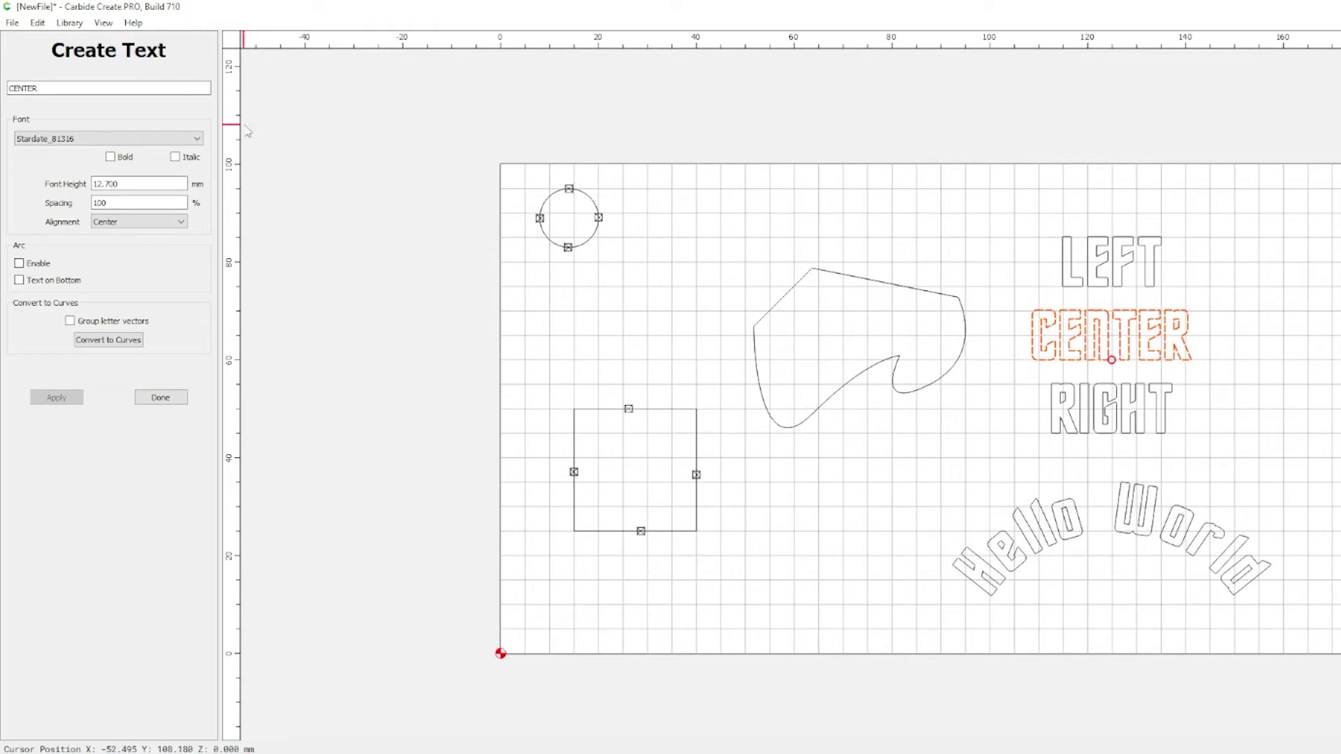
double_click(107, 91)
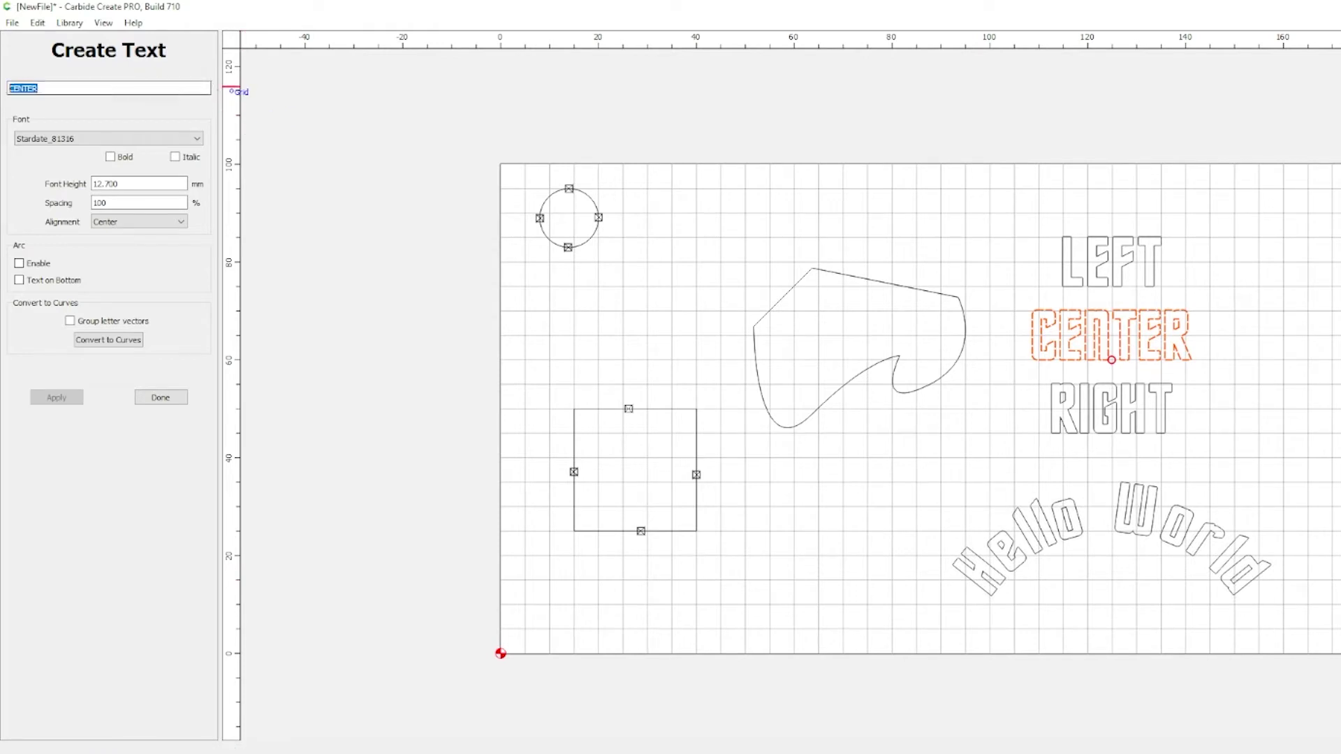
type("THIS IS THE")
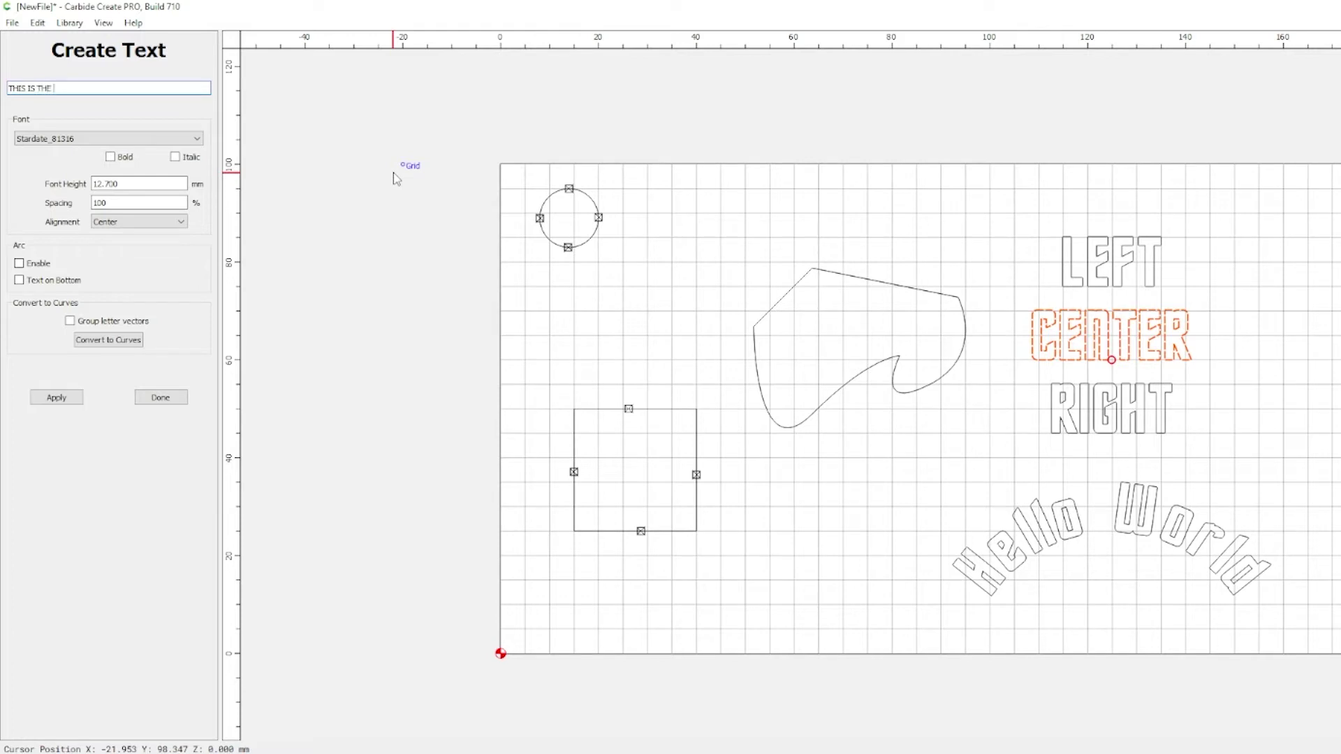
key("Return")
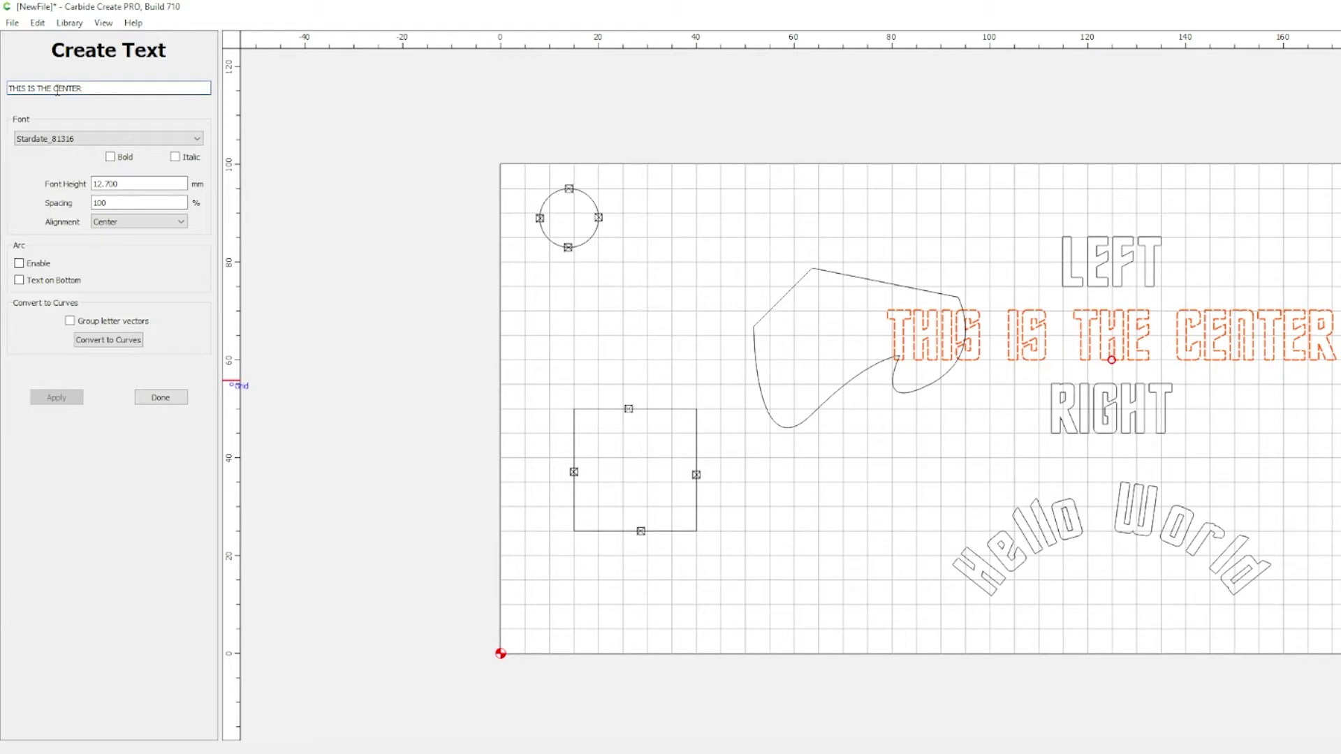
left_click_drag(55, 89, 8, 89)
key("BackSpace")
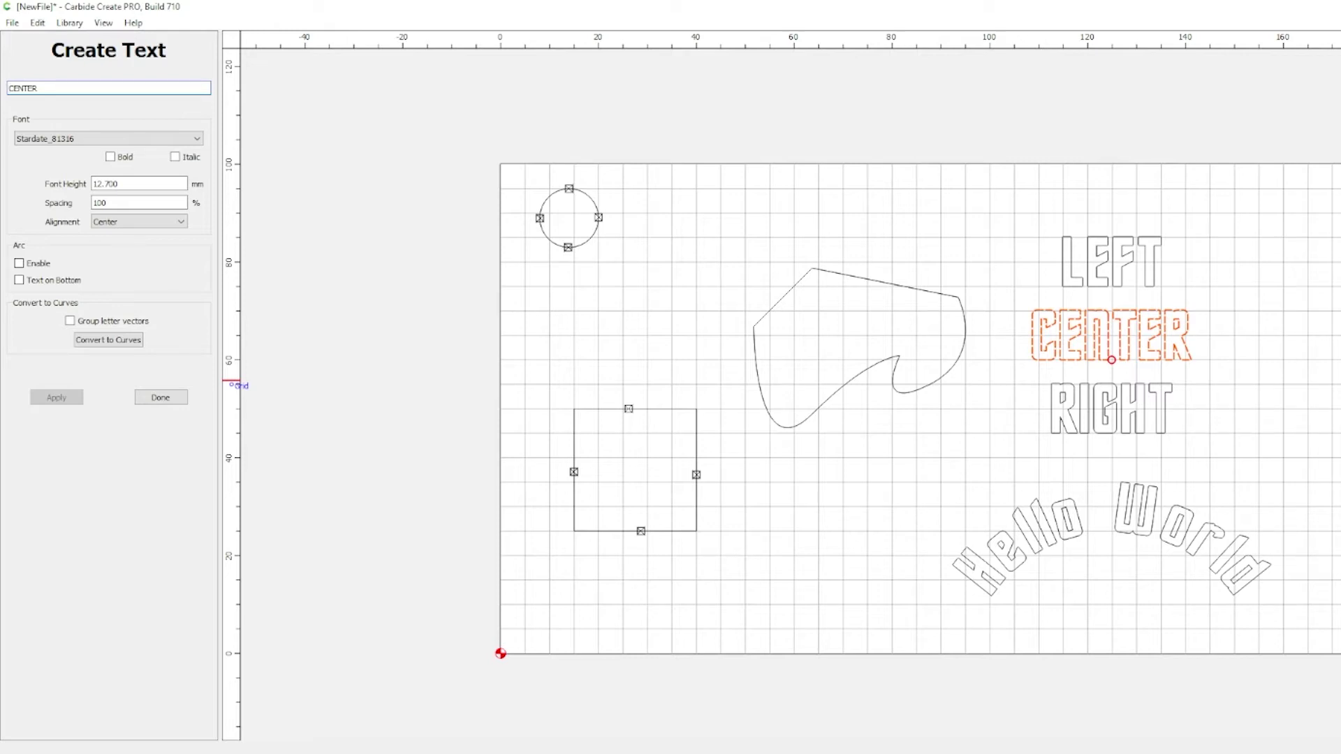
Review the curved Hello World text's settings and shift the view right.
left_click(162, 400)
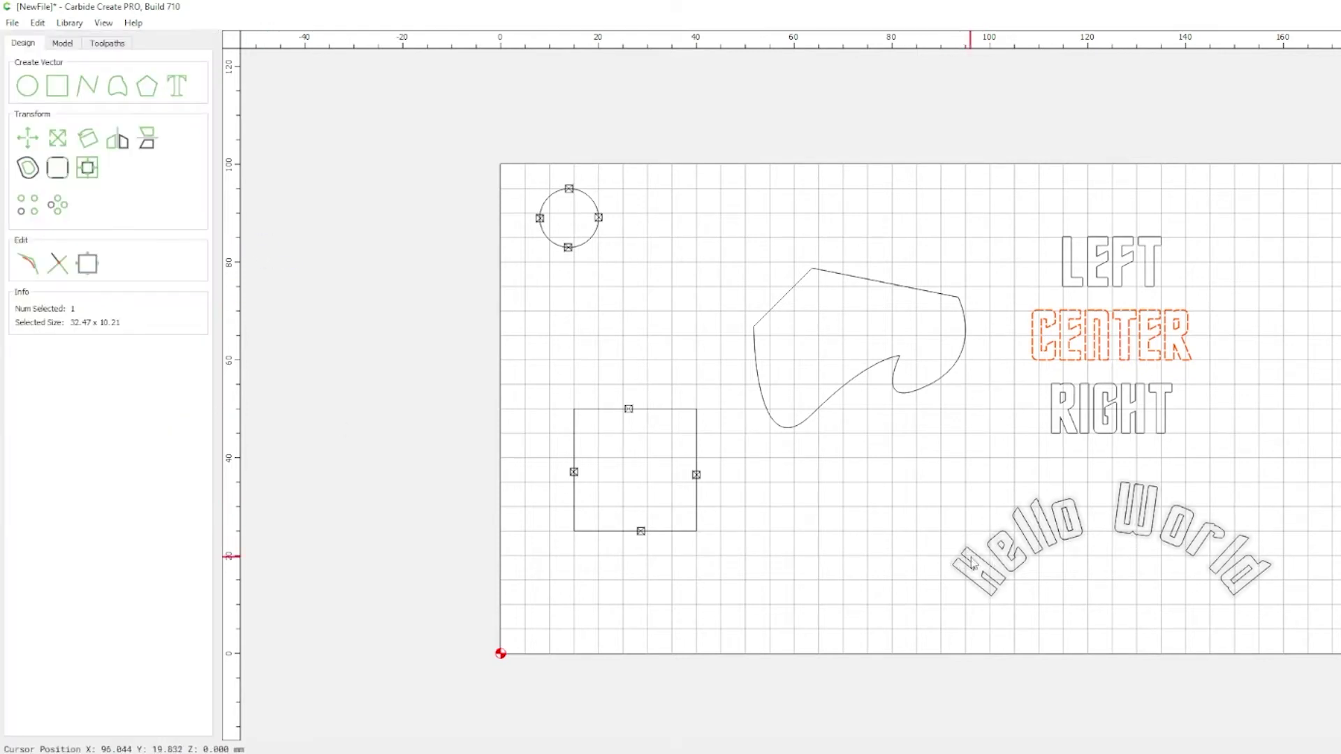
left_click(1020, 557)
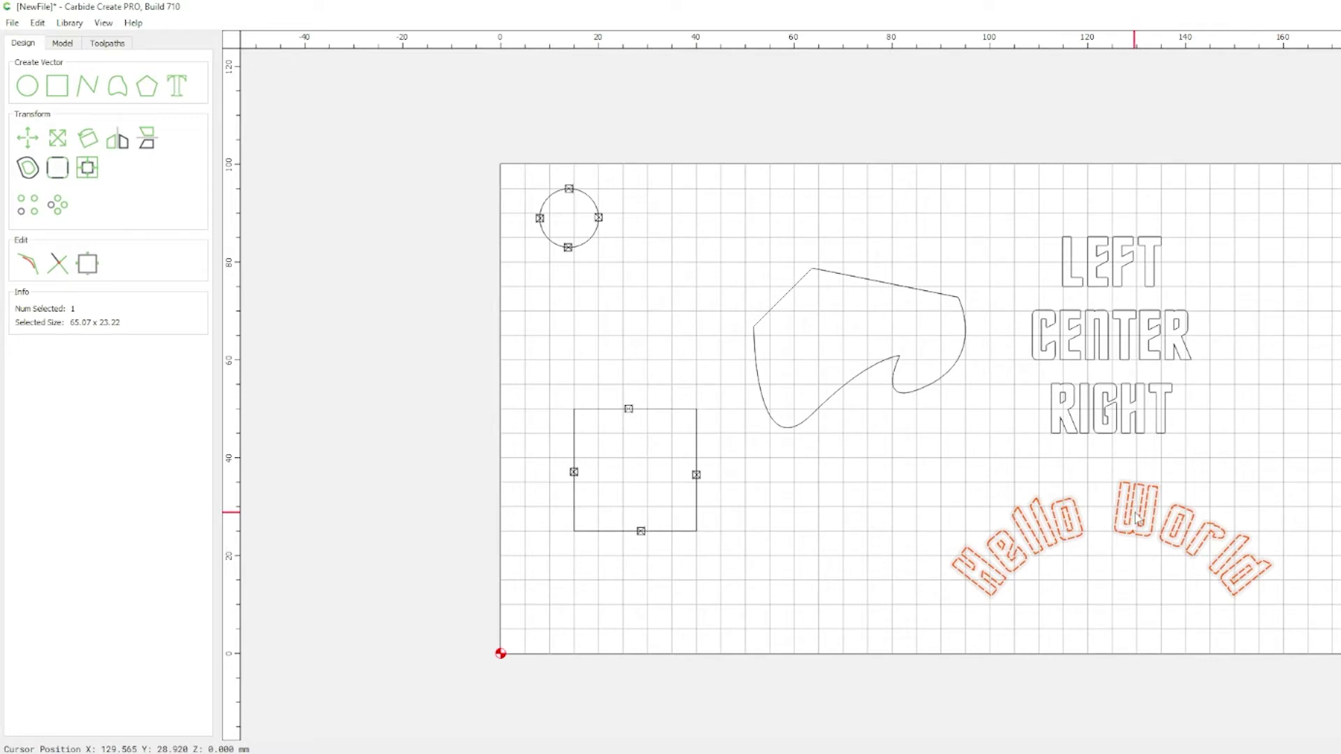
left_click(177, 85)
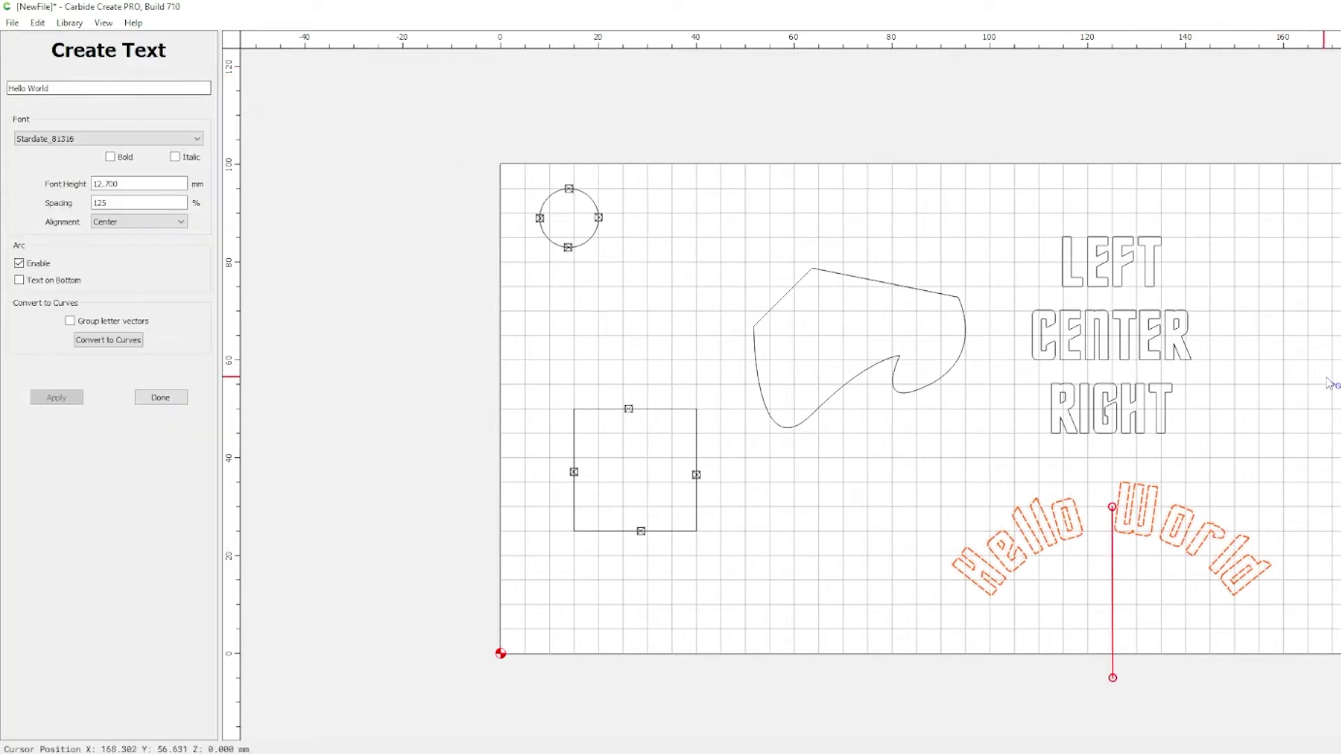
middle_click_drag(1193, 384, 1096, 371)
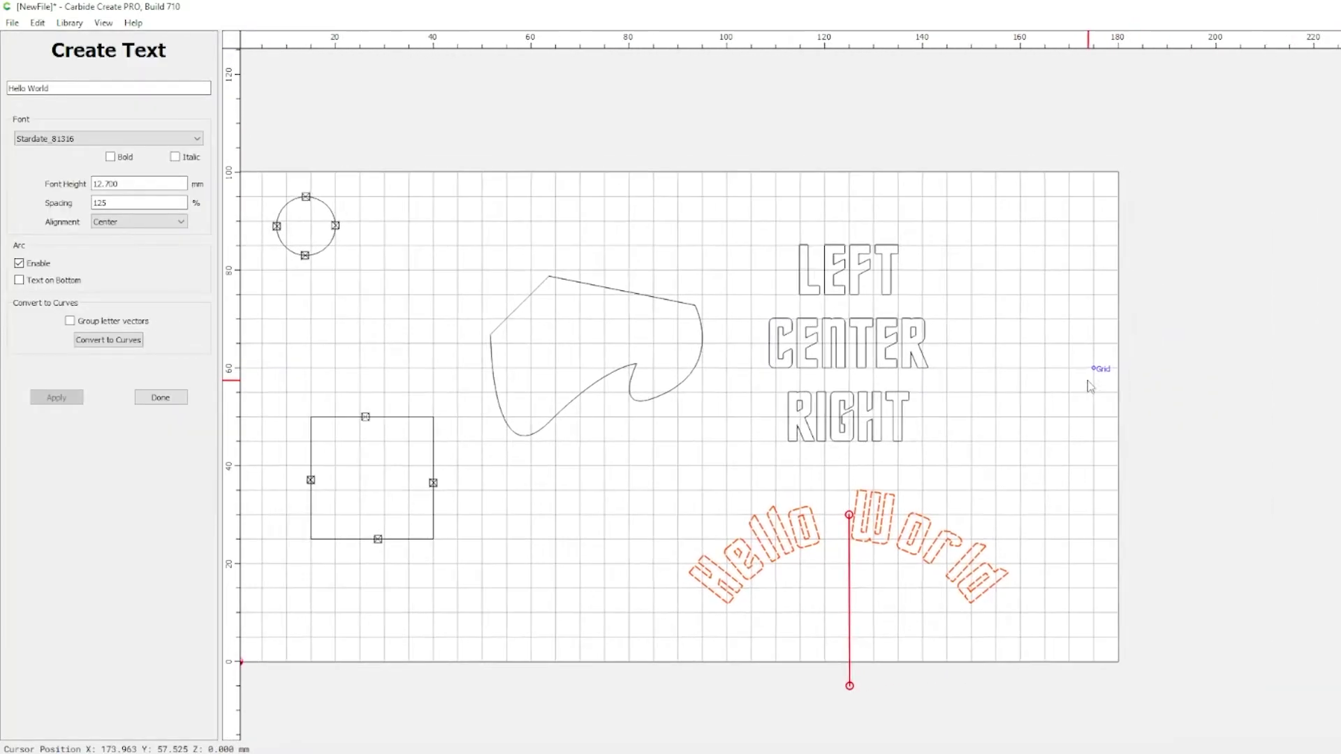
left_click(161, 397)
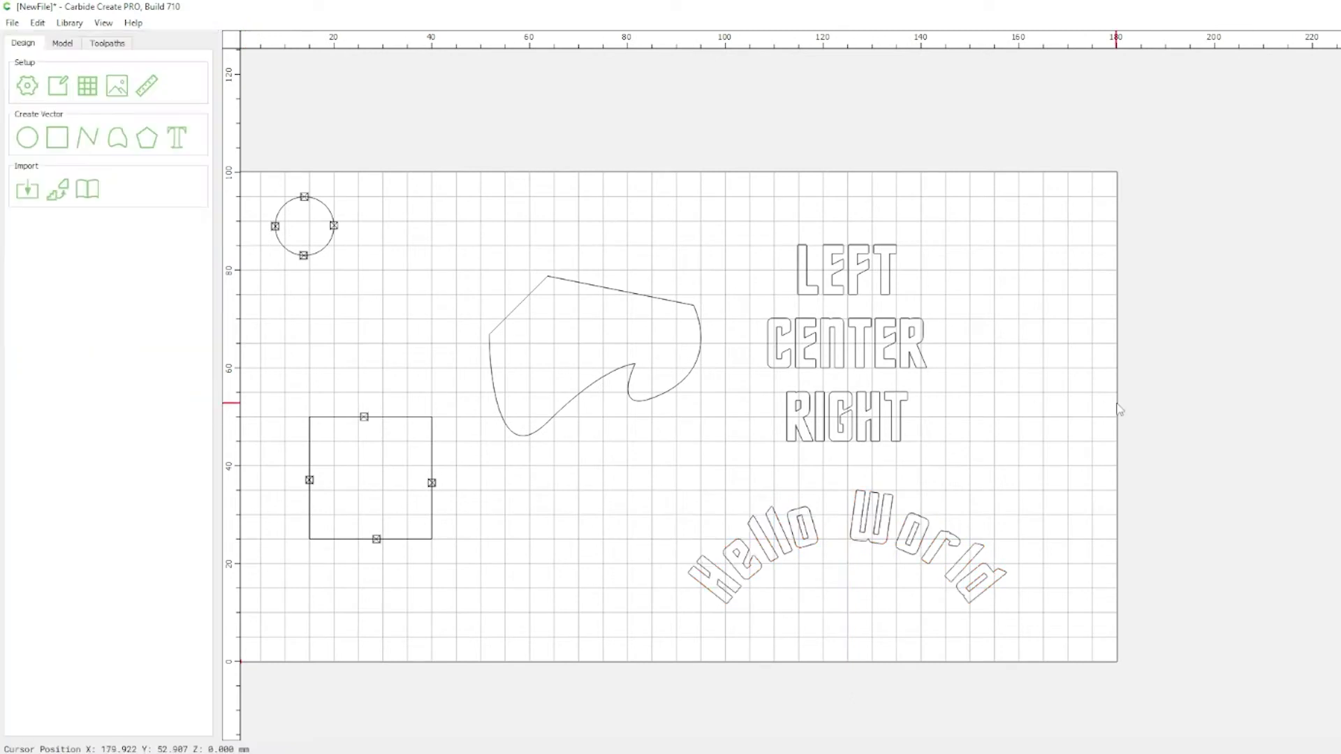
Add a new text object reading 'This is a Test'.
left_click(179, 139)
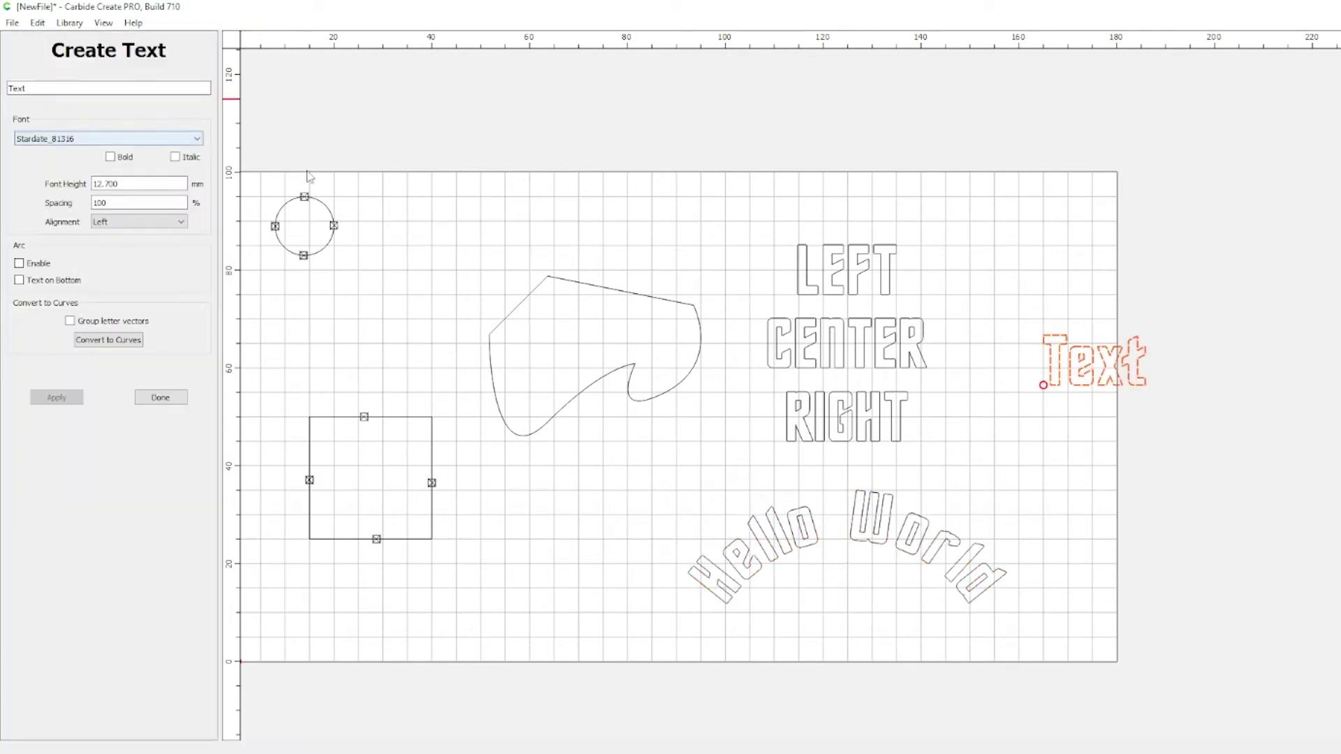
double_click(19, 88)
type("This is a Tes")
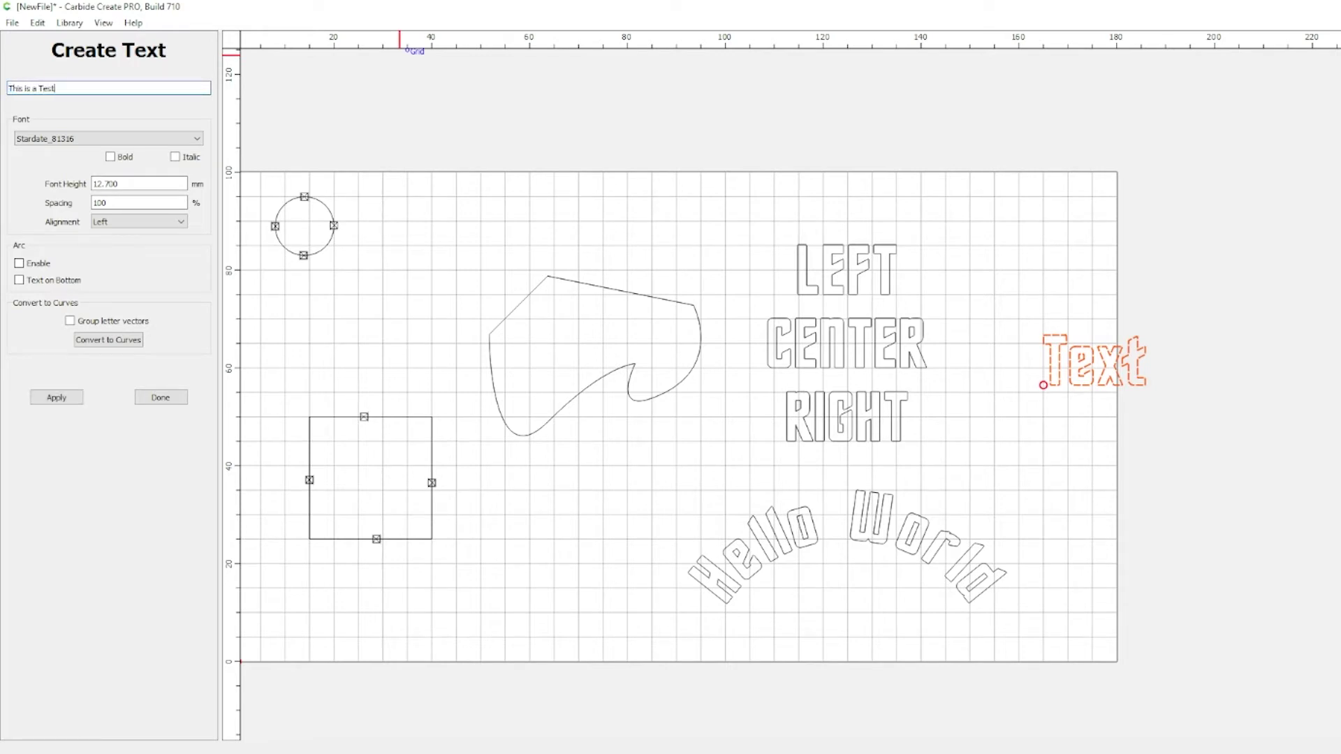
key("Return")
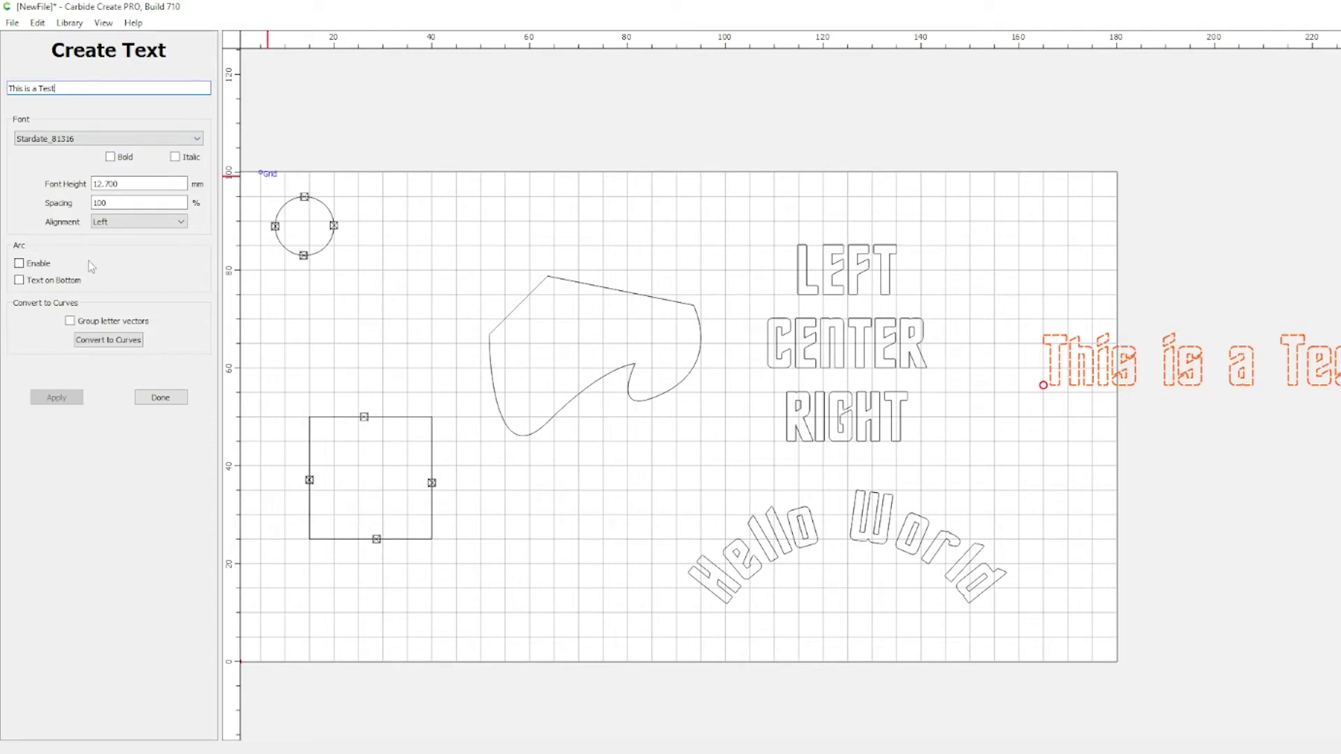
Arc the text, set alignment to Center and letter spacing to 125%.
left_click(19, 264)
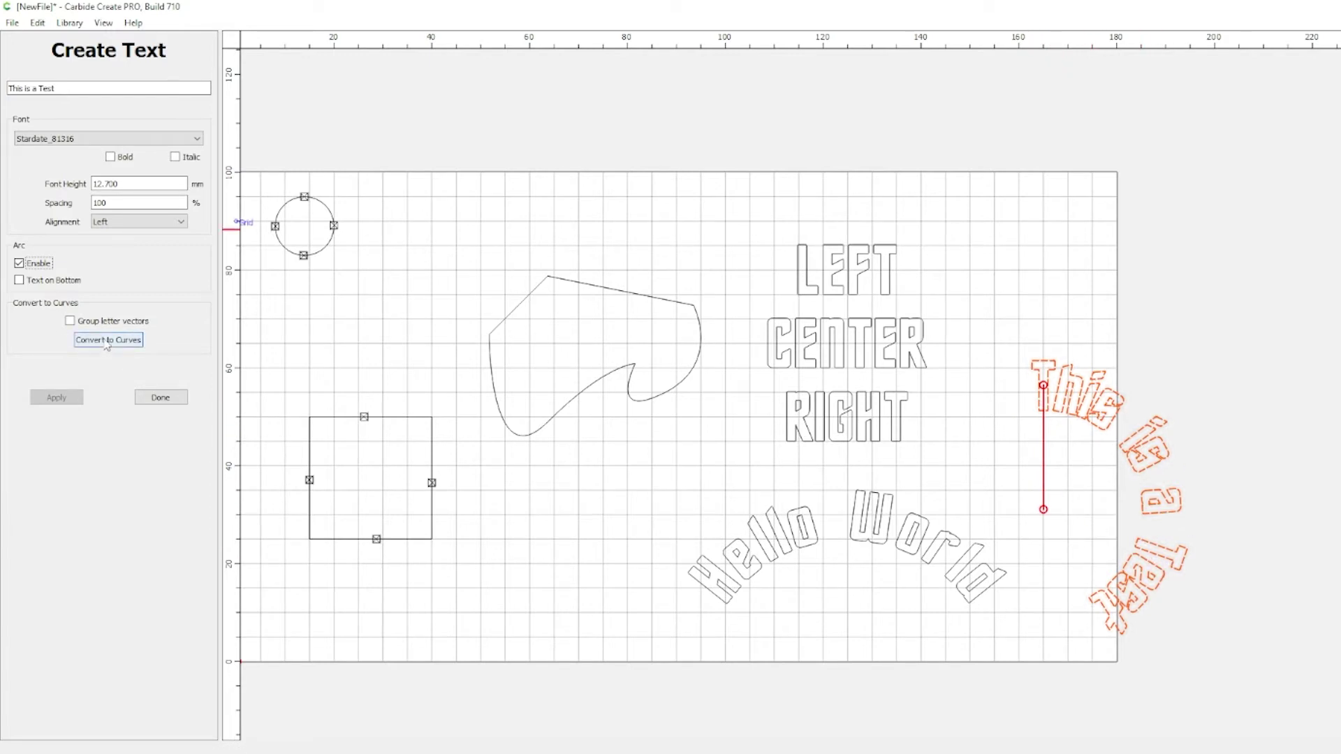
left_click(117, 220)
left_click(117, 239)
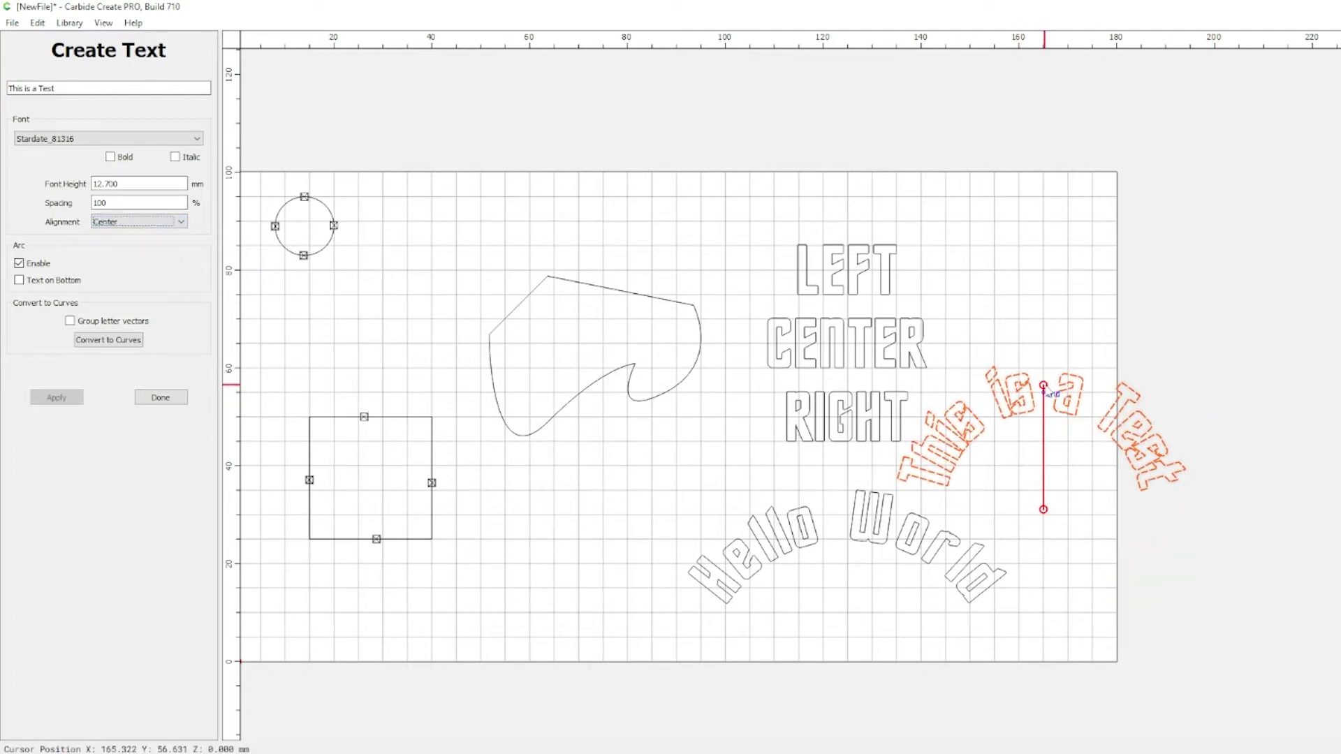
left_click(132, 203)
left_click_drag(132, 204, 83, 212)
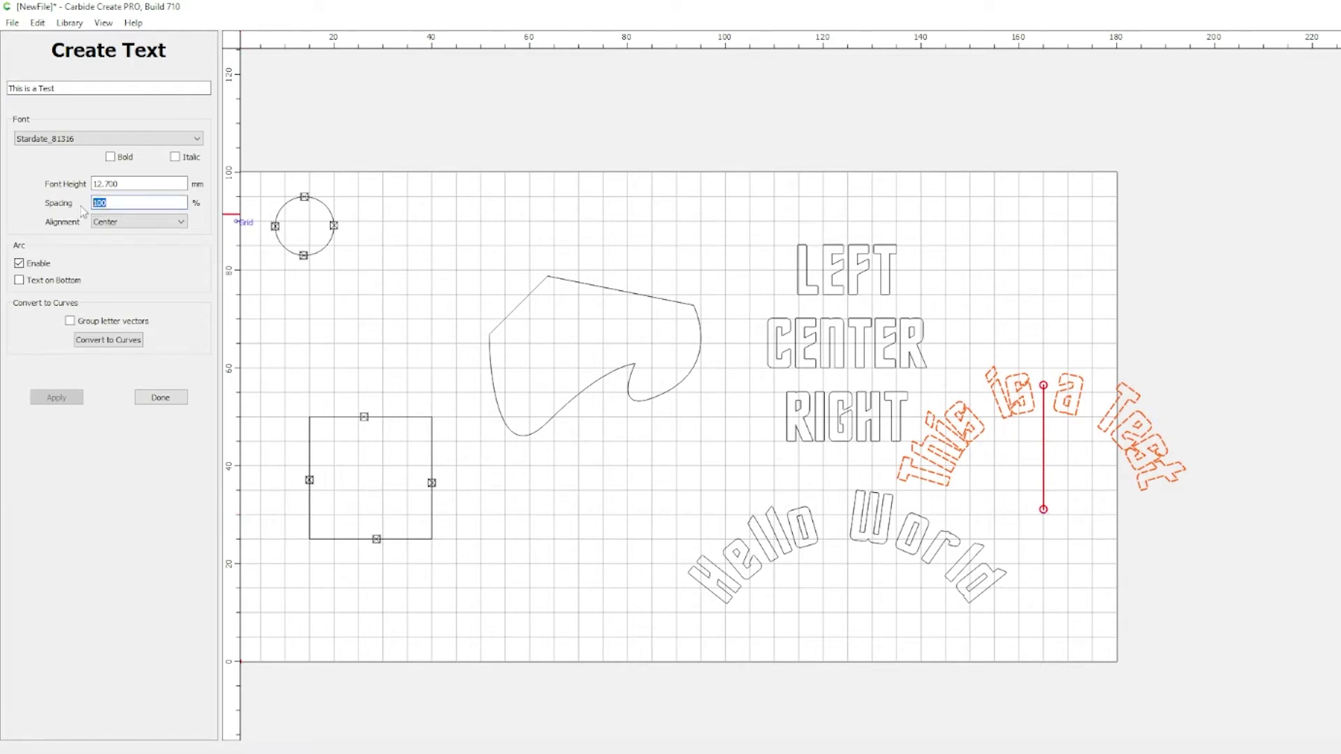
type("125")
key("Return")
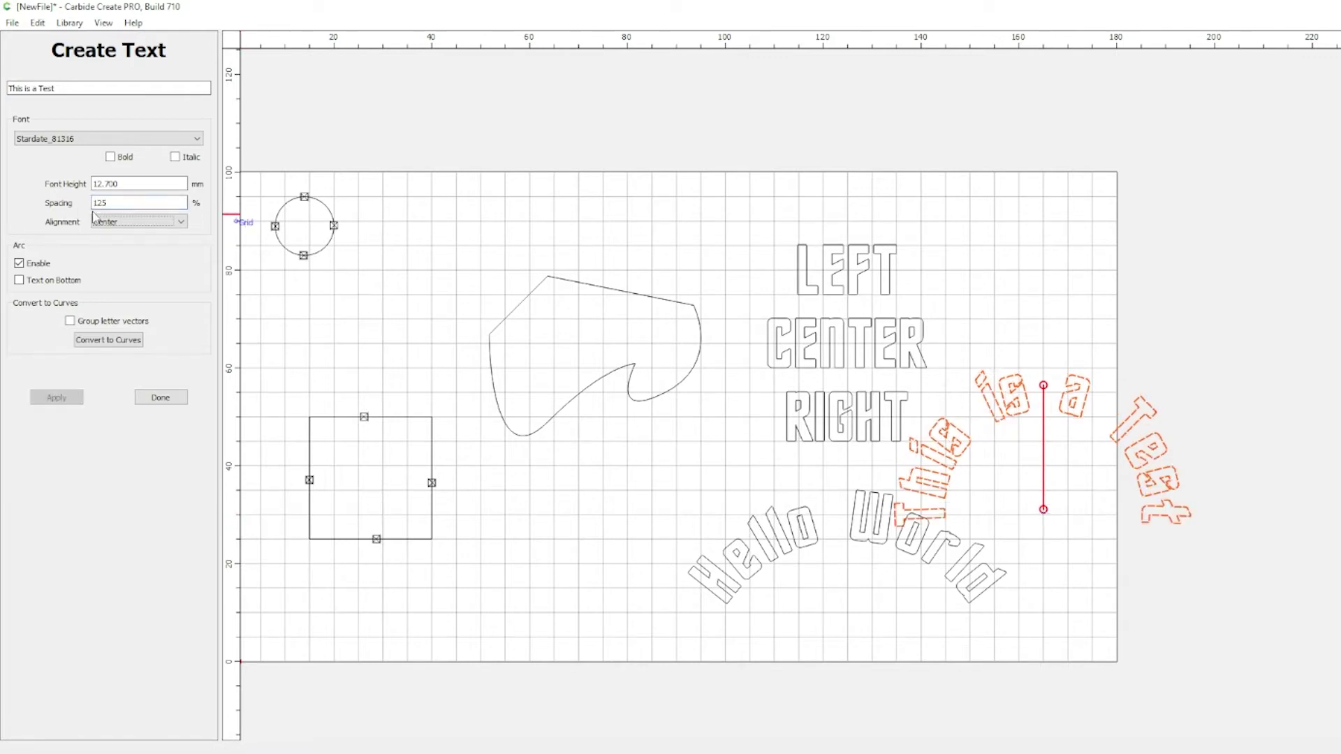
key("Tab")
Adjust the arc radius and centre so the text curves over a 40 mm circle.
left_click(1047, 391)
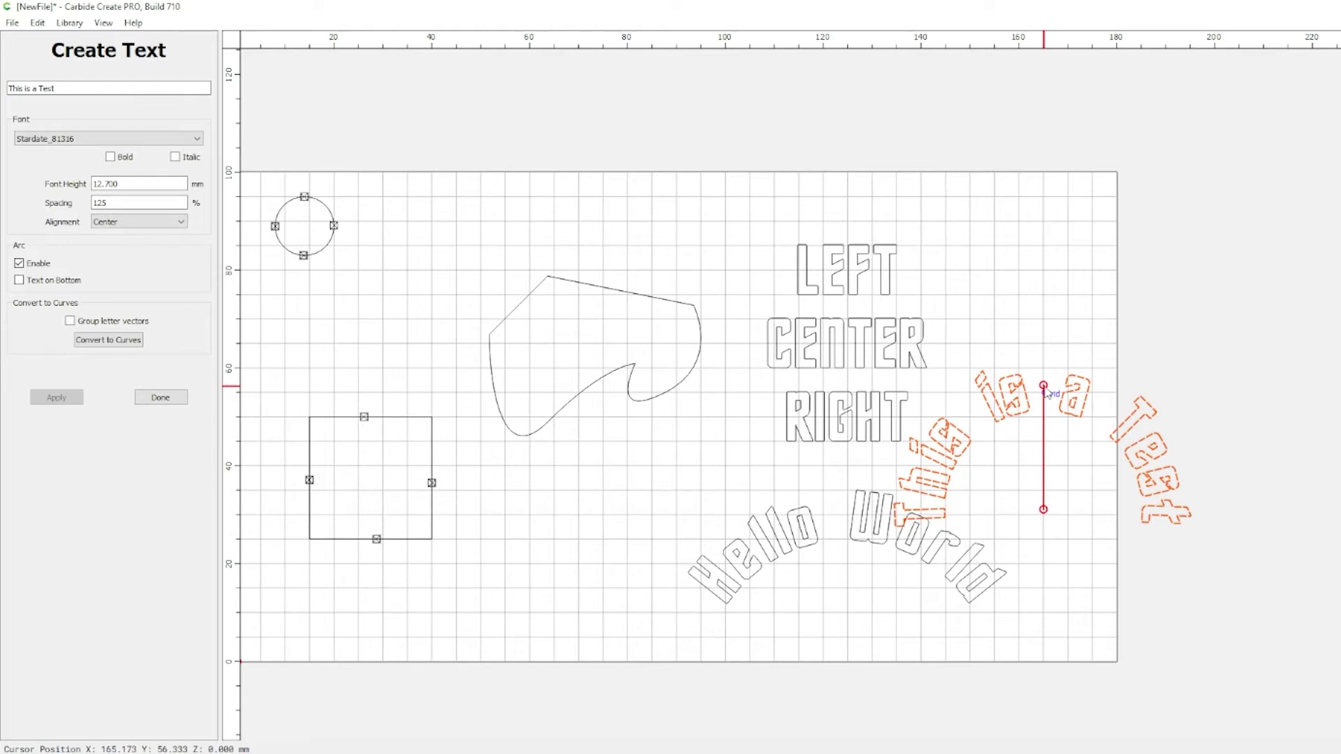
mouse_move(1048, 393)
left_mouse_down()
mouse_move(1042, 119)
mouse_move(1044, 436)
mouse_move(1043, 301)
mouse_move(1043, 393)
left_mouse_up()
left_click_drag(1044, 509, 1044, 562)
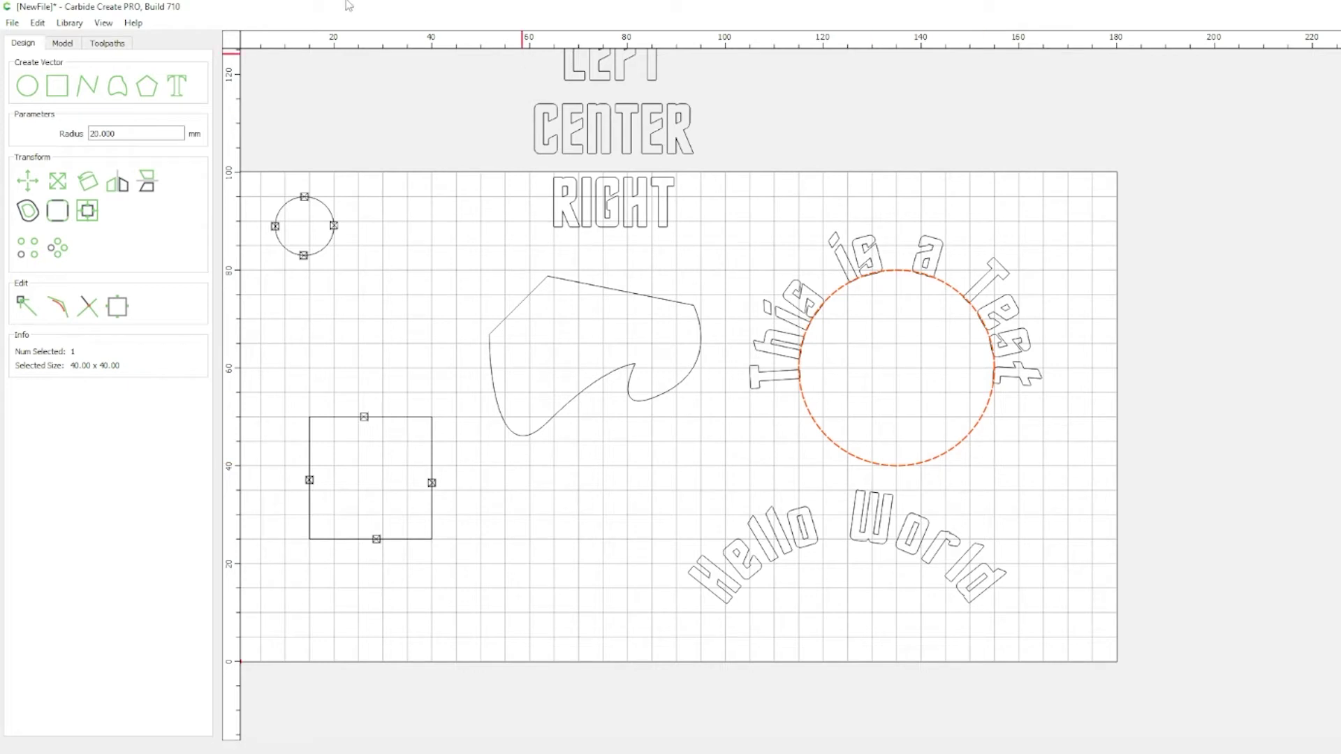
Select the arched 'This is a Test' text and start a VCarve toolpath for it.
left_click(107, 44)
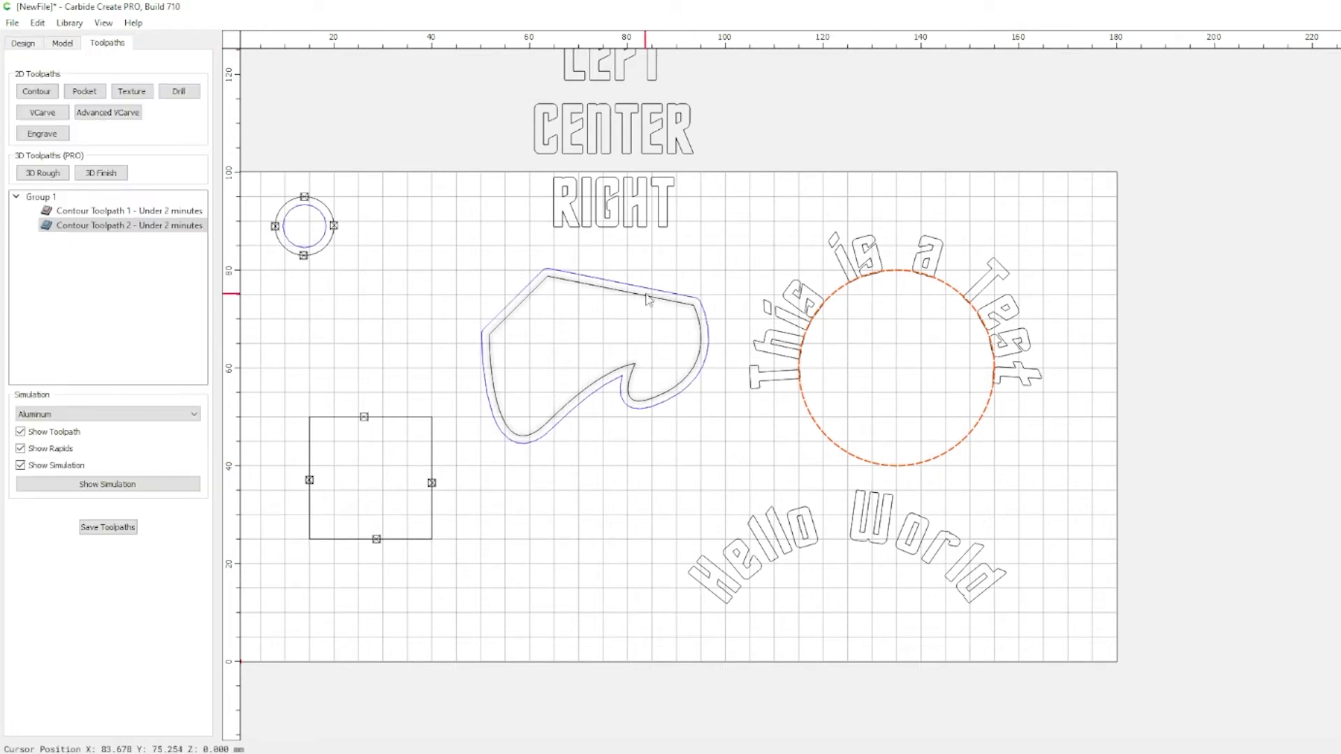
left_click(1091, 475)
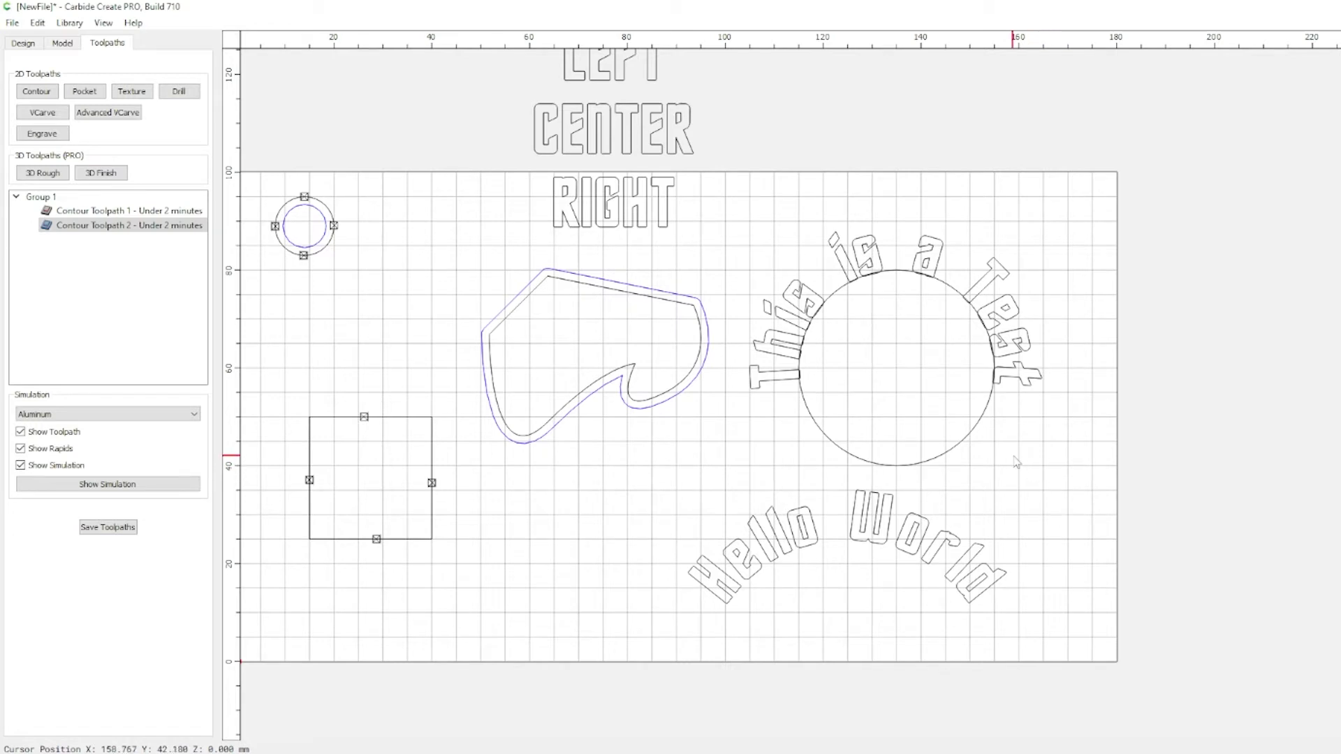
left_click(1027, 383)
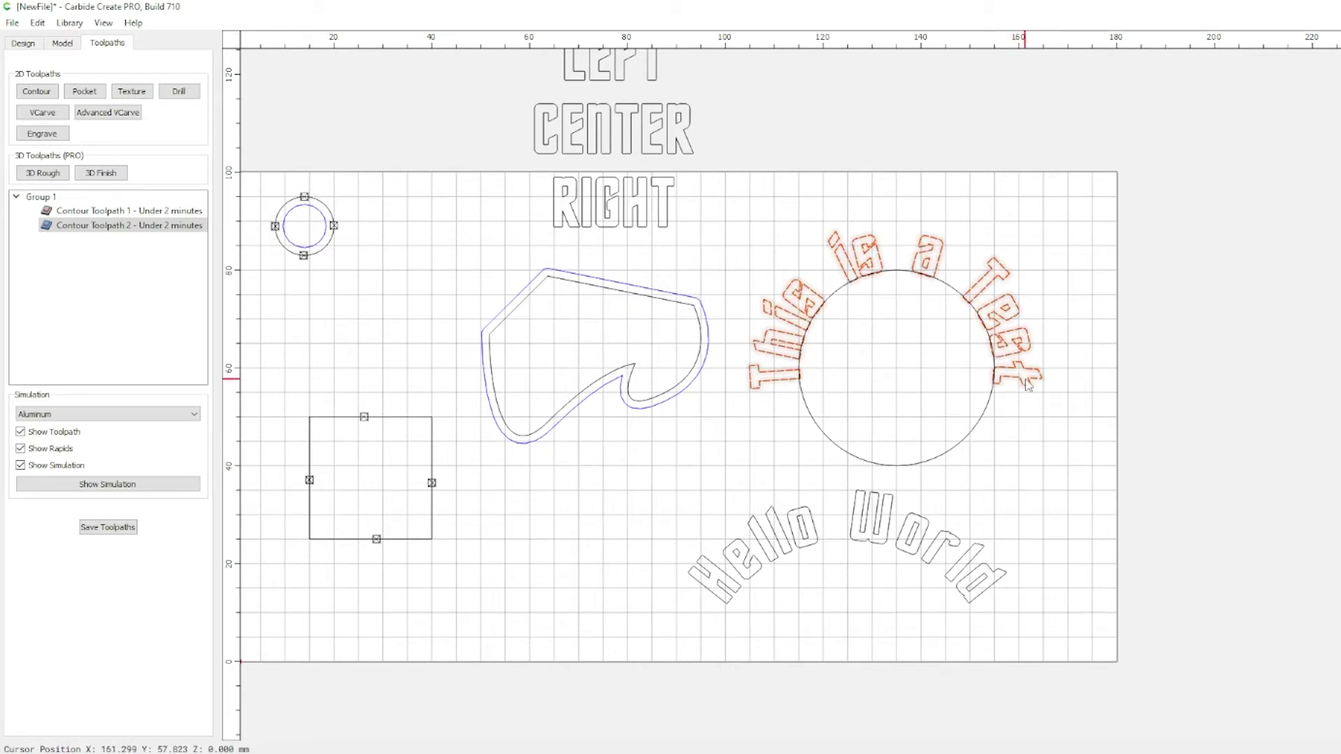
left_click(39, 114)
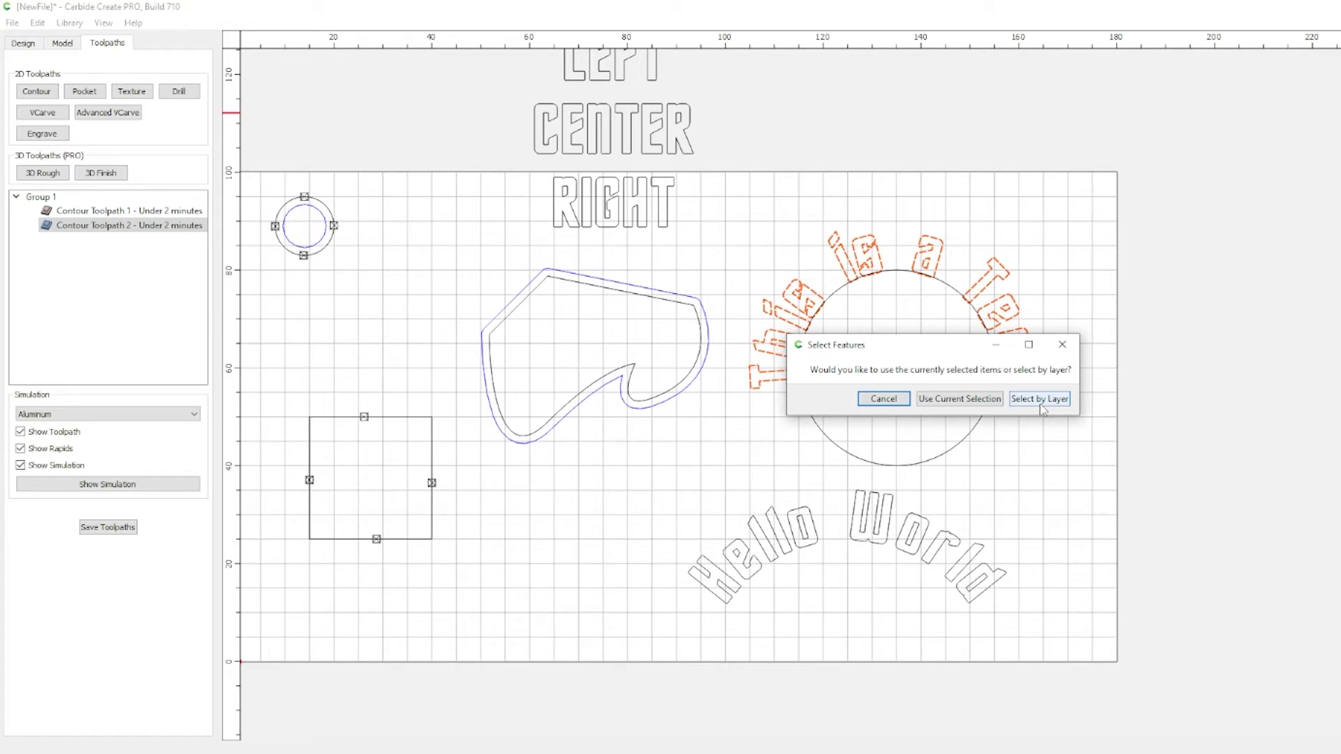
Cancel the feature prompt and add a layer named TEST LAYER in the Layers manager.
left_click(885, 404)
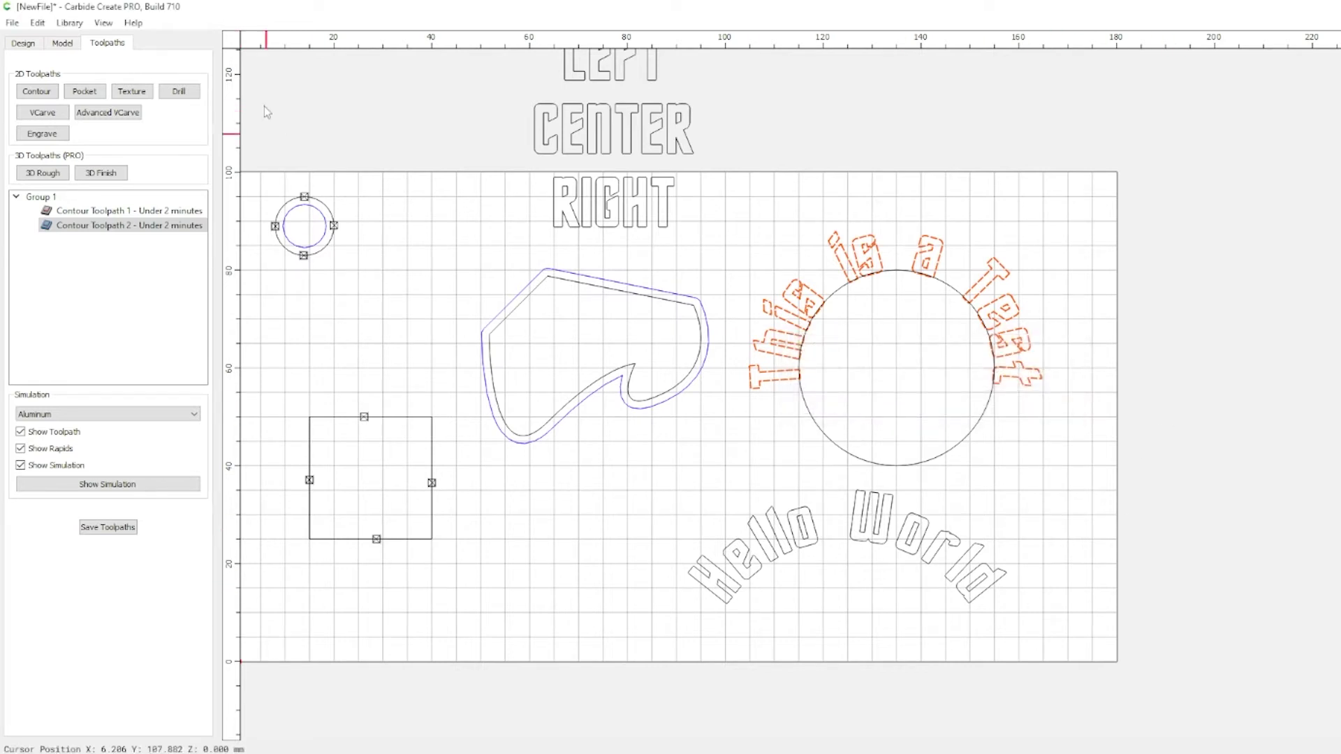
left_click(25, 44)
left_click(37, 23)
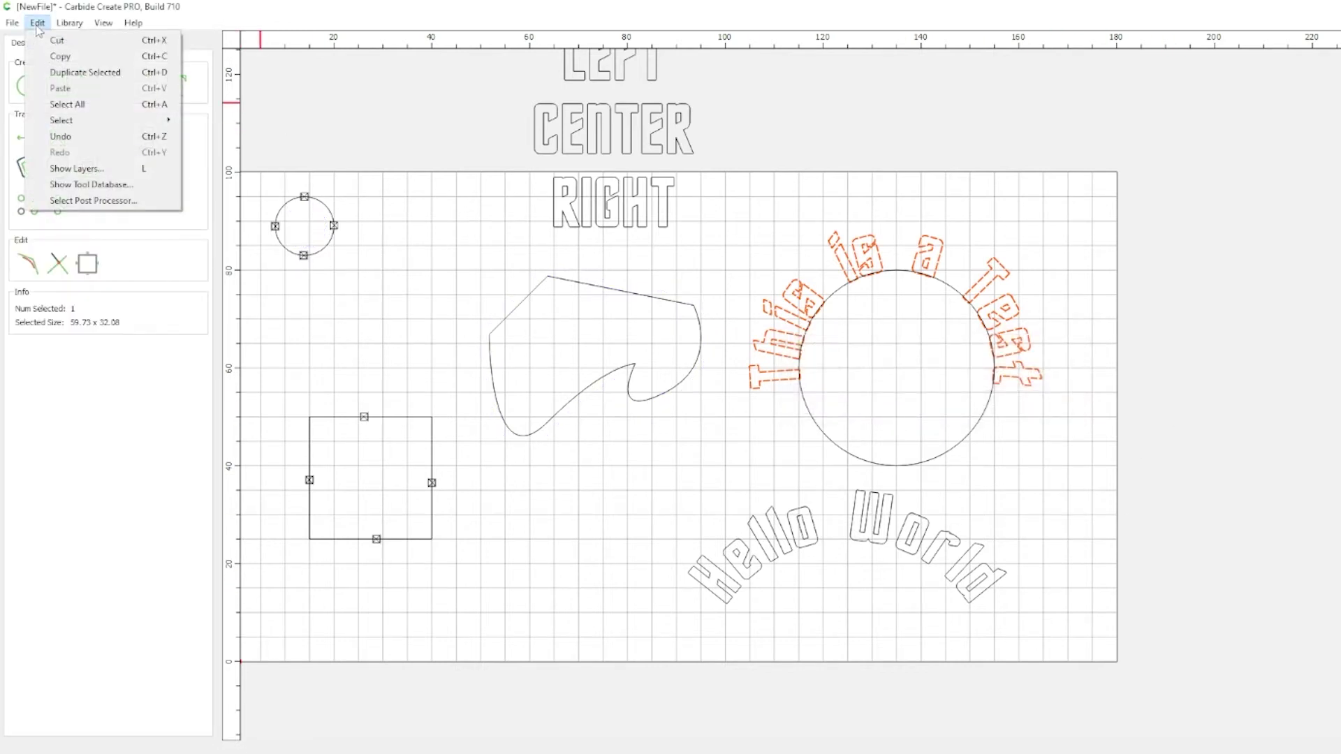
left_click(85, 170)
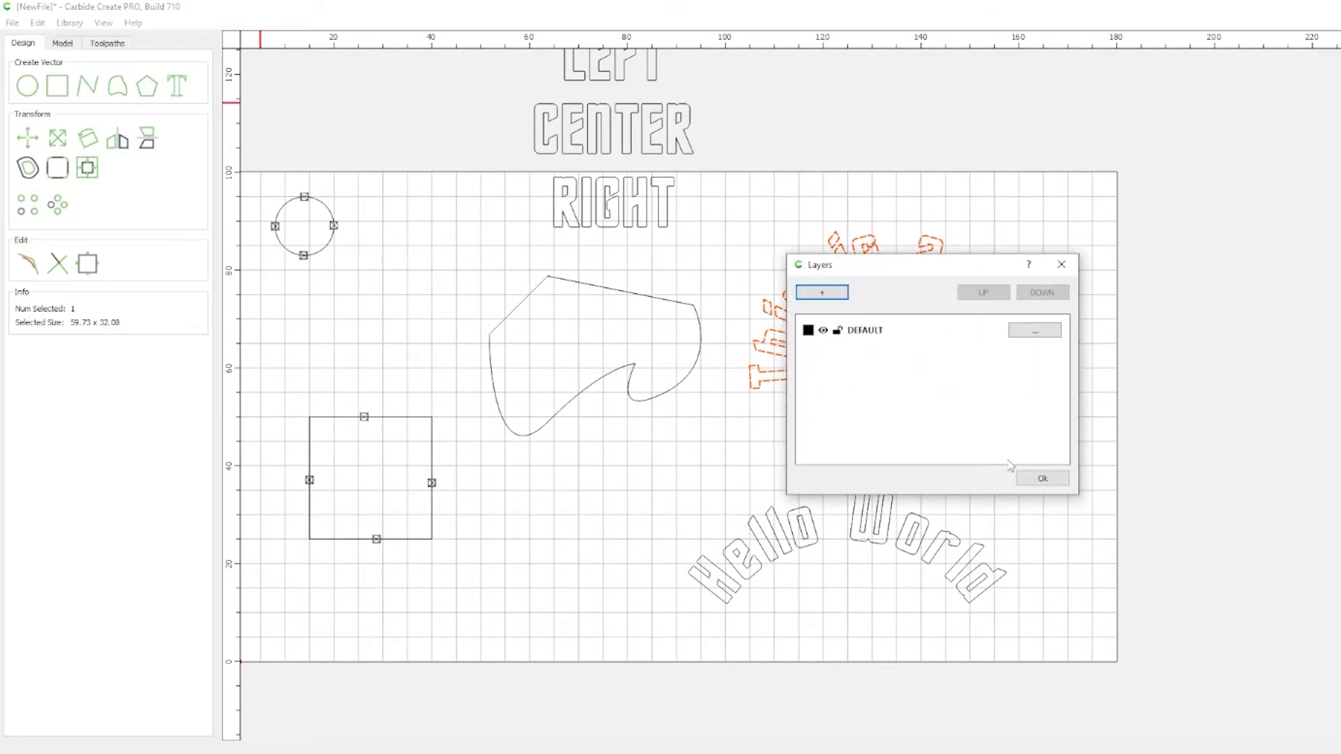
left_click(822, 292)
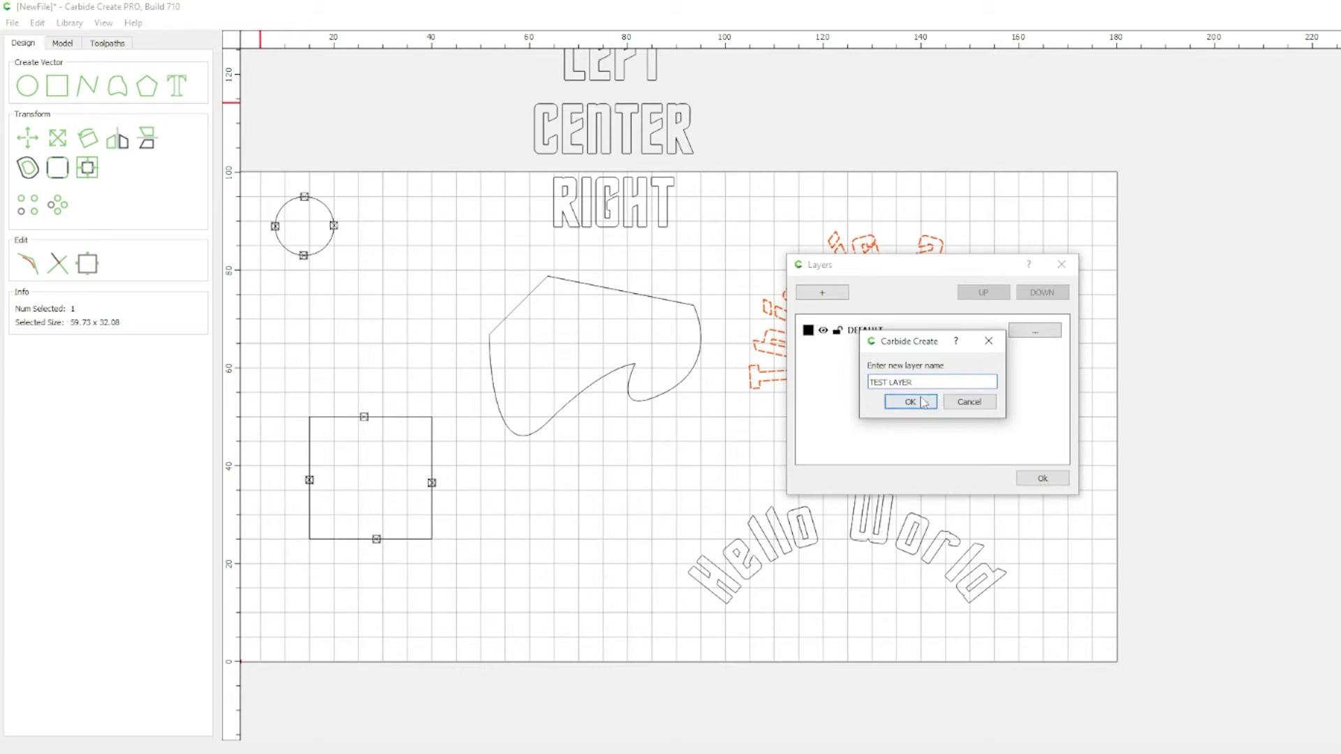
left_click(910, 403)
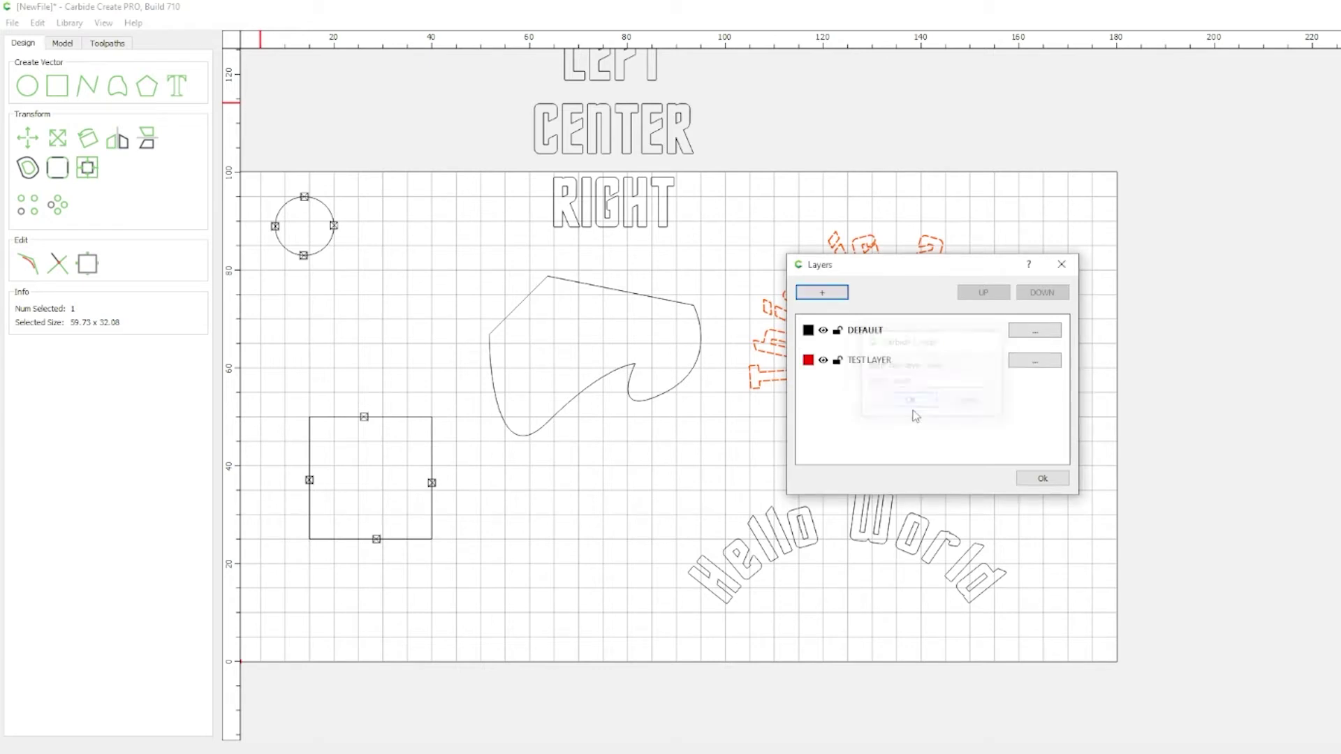
left_click(1062, 264)
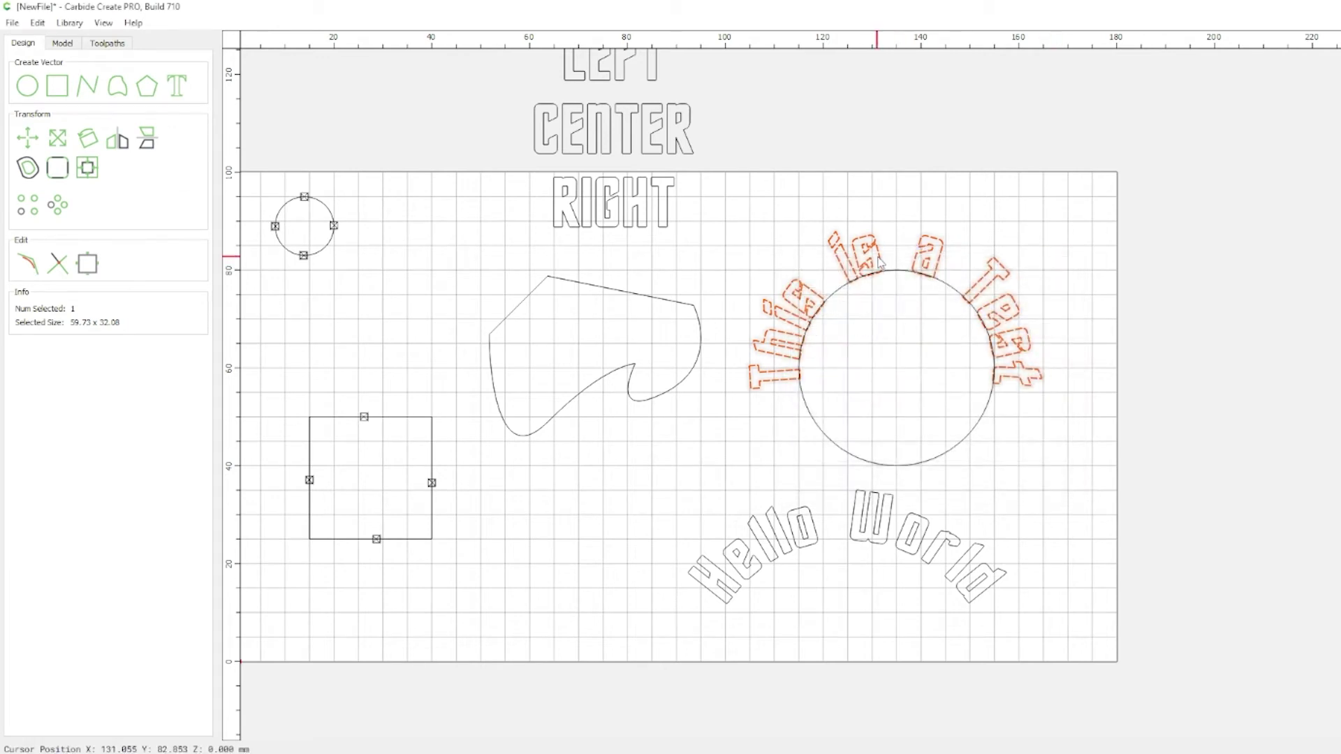
Move the freeform shape, delete the rectangle, and place LEFT/CENTER/RIGHT on the stock's left.
scroll(890, 333, "down", 1)
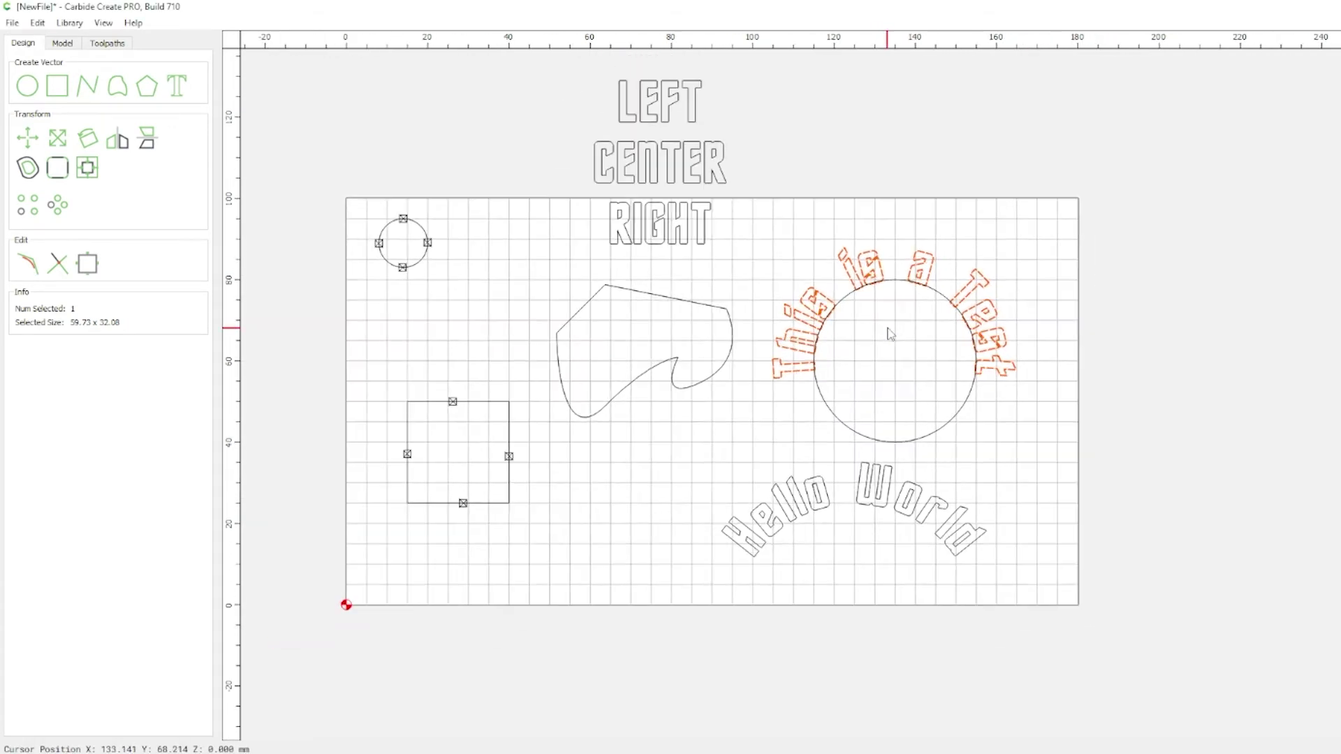
left_click(638, 378)
left_click_drag(632, 389, 848, 455)
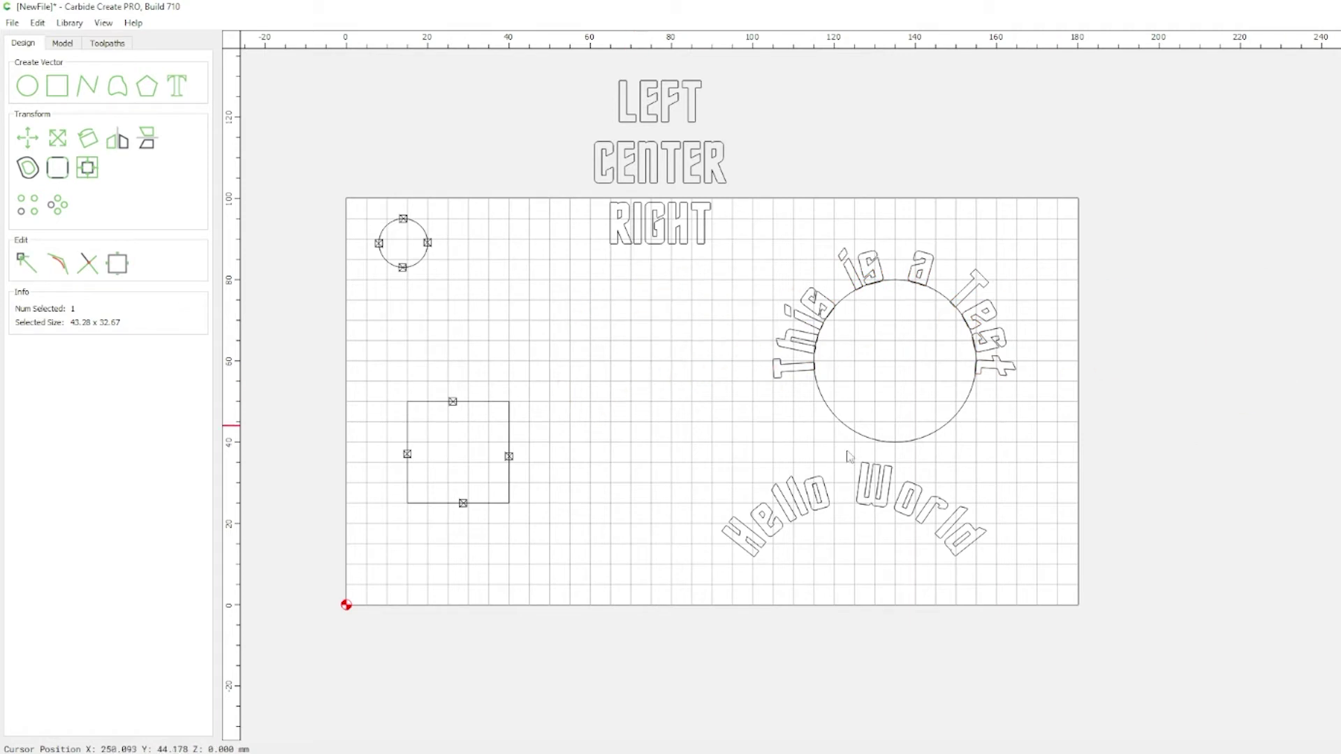
left_click(497, 503)
key("Delete")
left_click(417, 265)
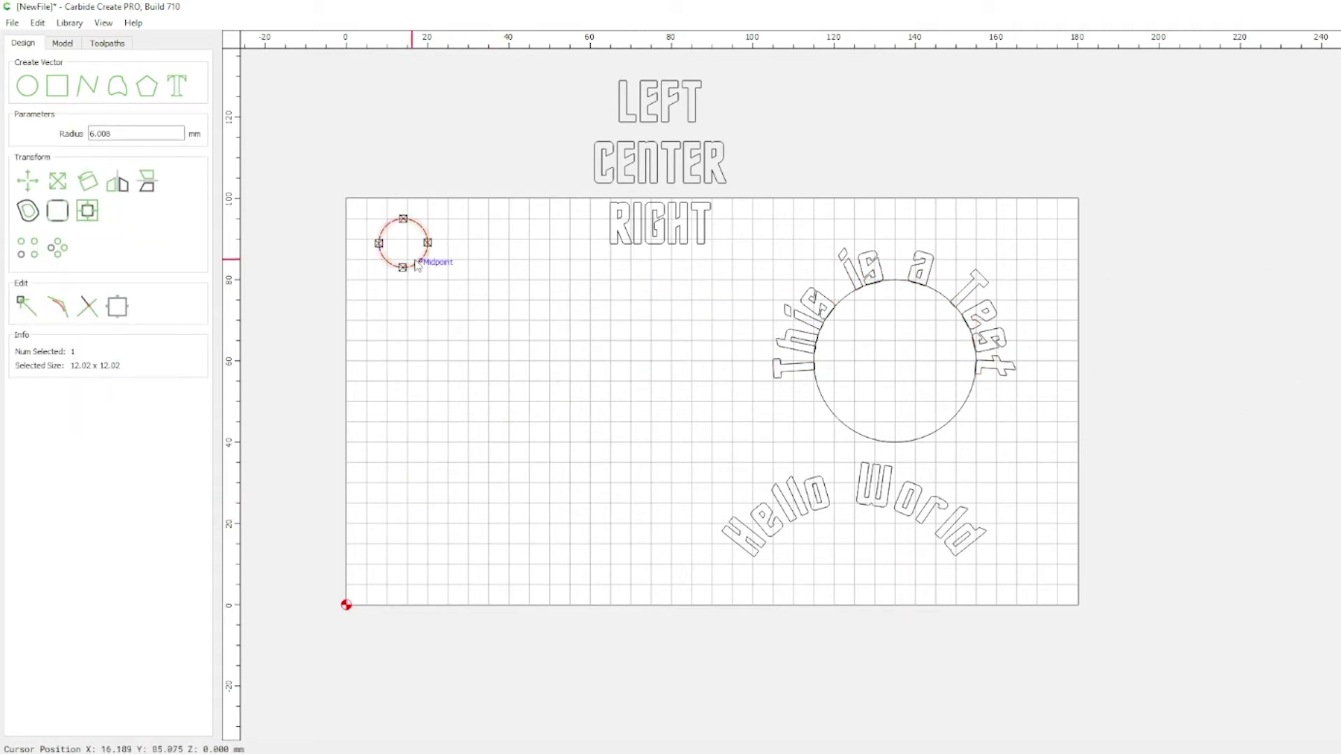
left_click_drag(753, 274, 522, 43)
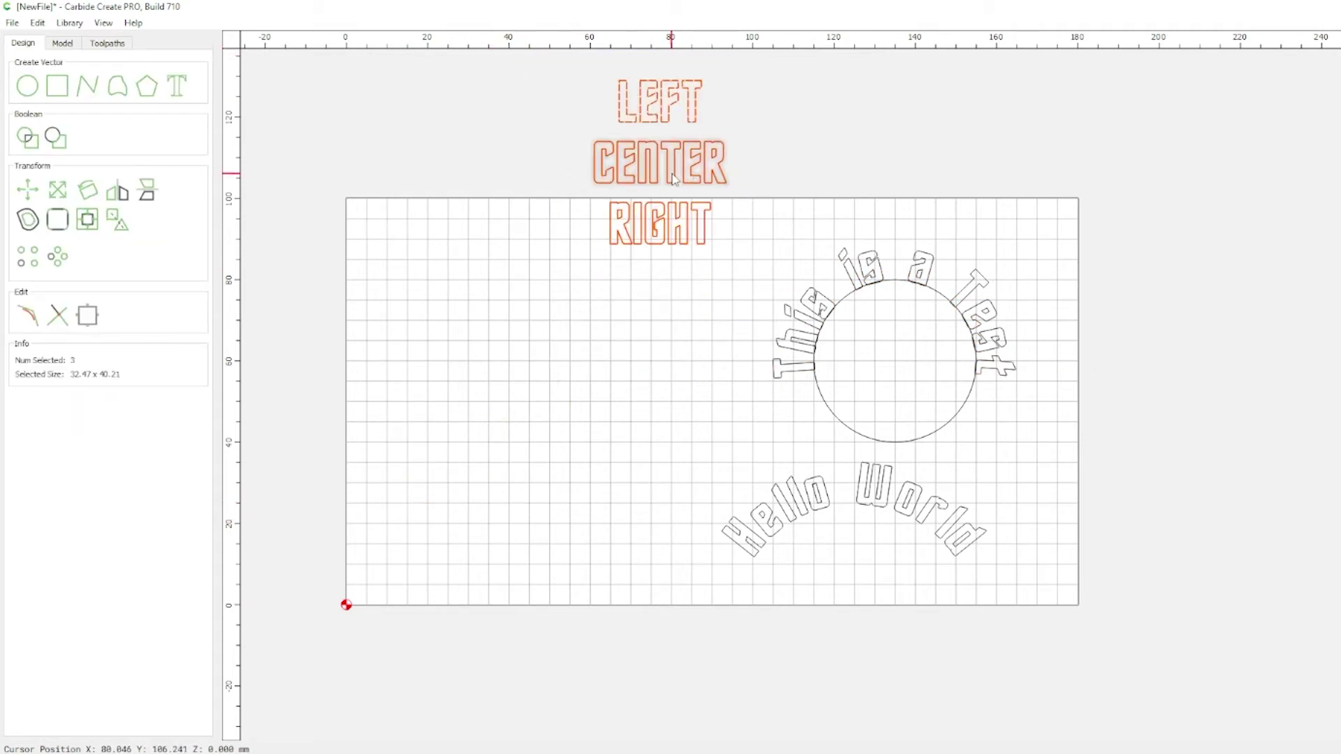
left_click_drag(662, 177, 463, 408)
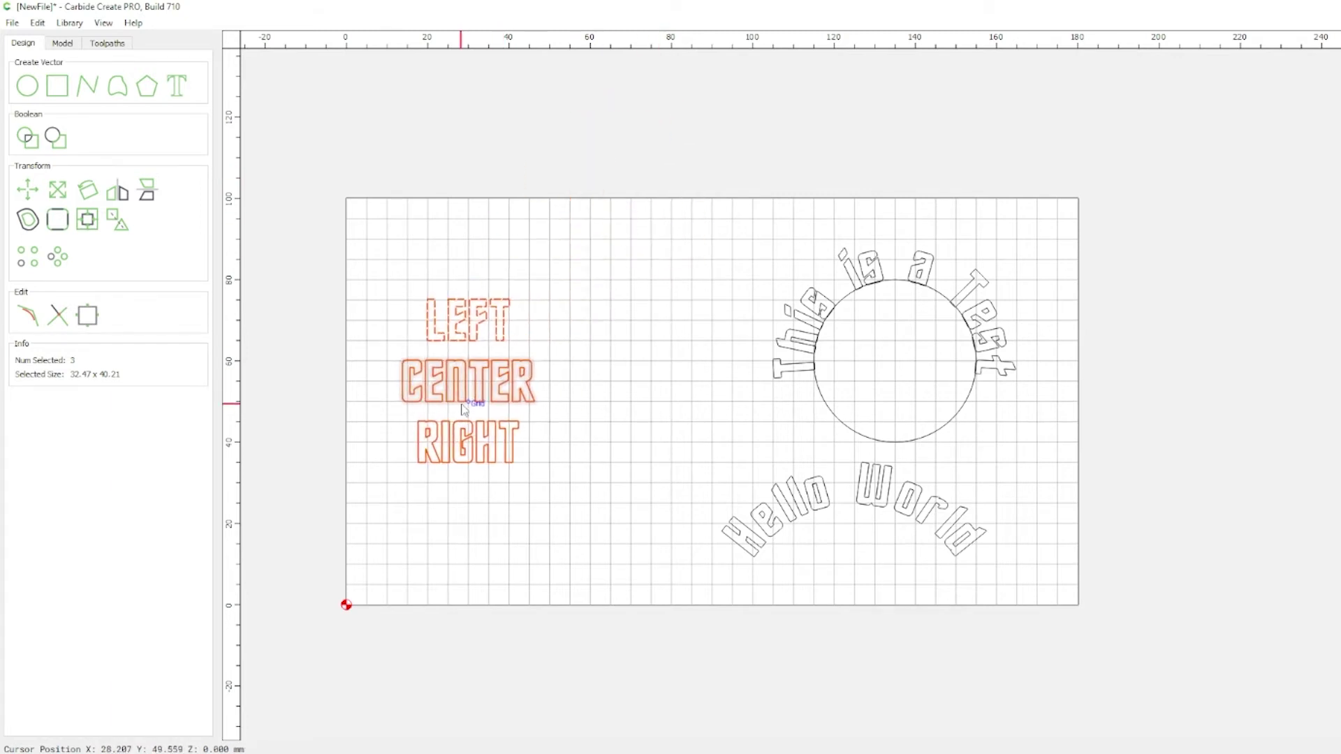
Paste a copy of the circle and a square beside the text.
left_click(710, 437)
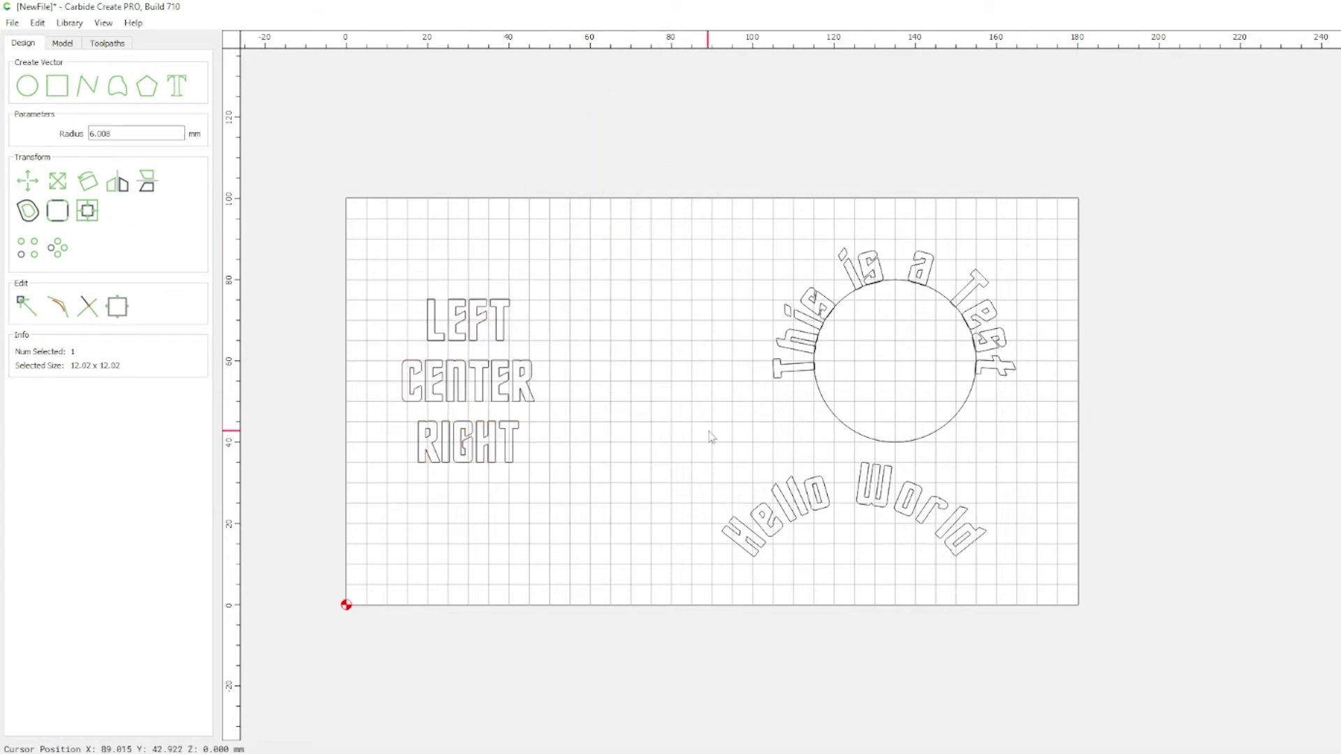
key("ctrl+v")
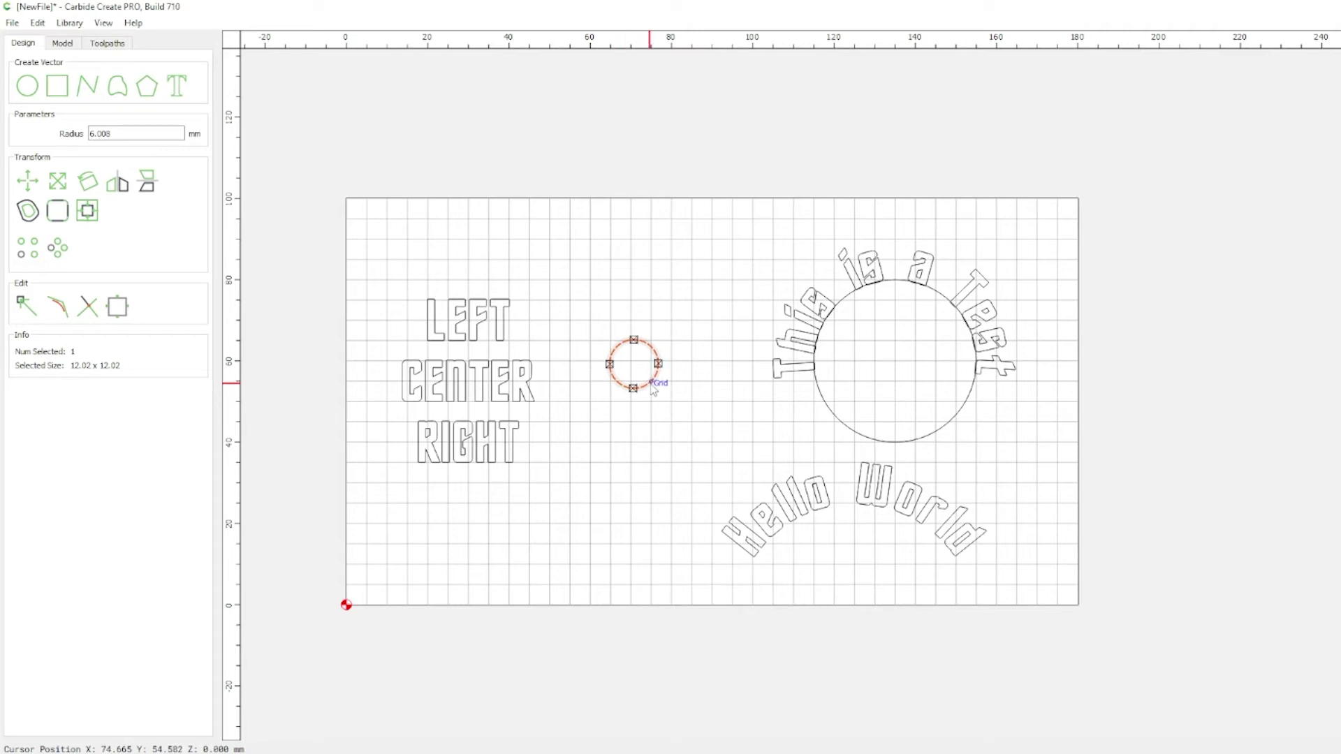
left_click(653, 390)
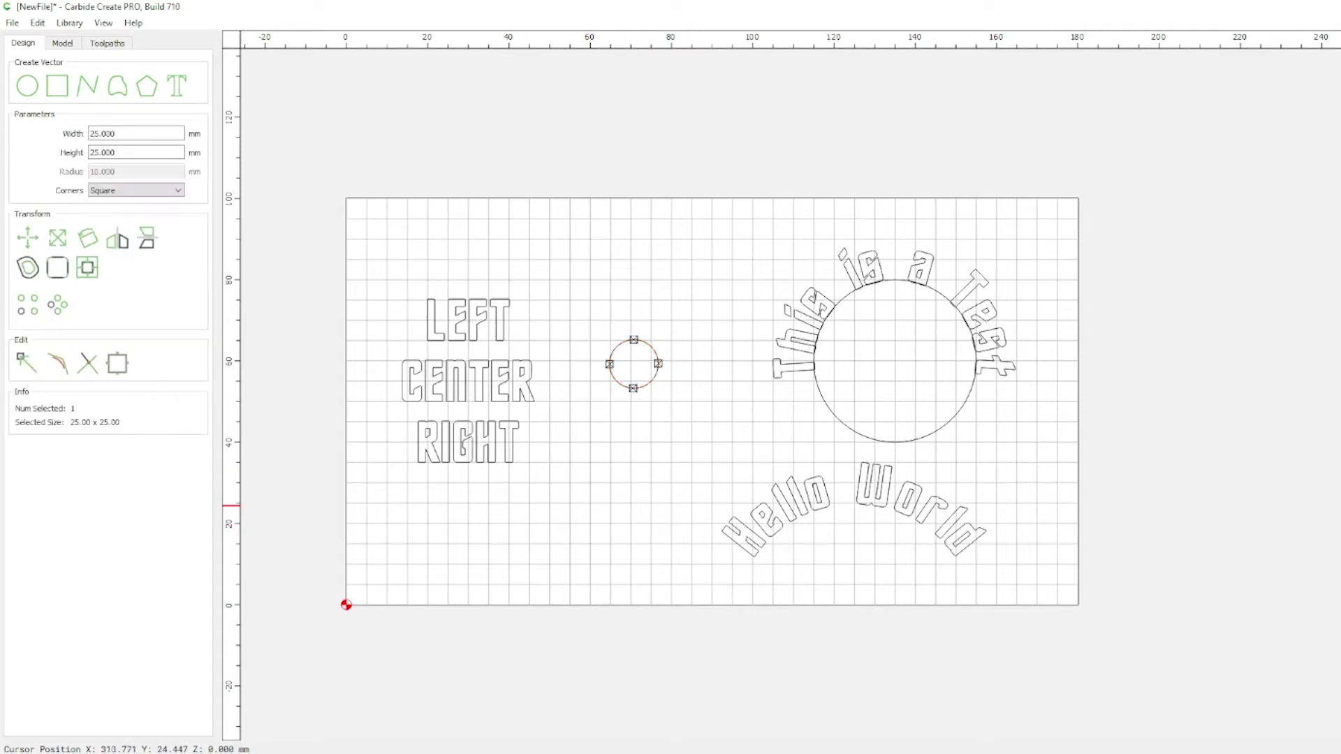
left_click(629, 482)
Select all five text objects and move them to TEST LAYER.
left_click(487, 473)
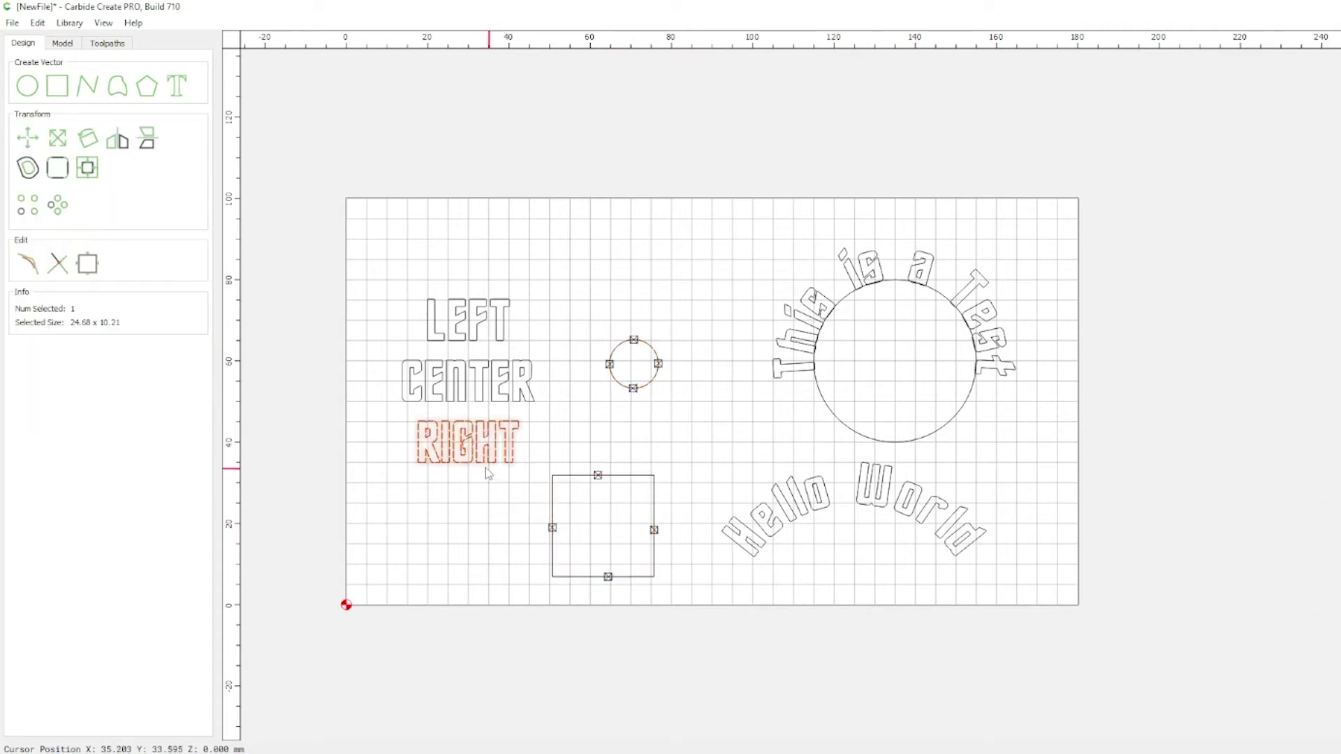
left_click_drag(339, 522, 538, 259)
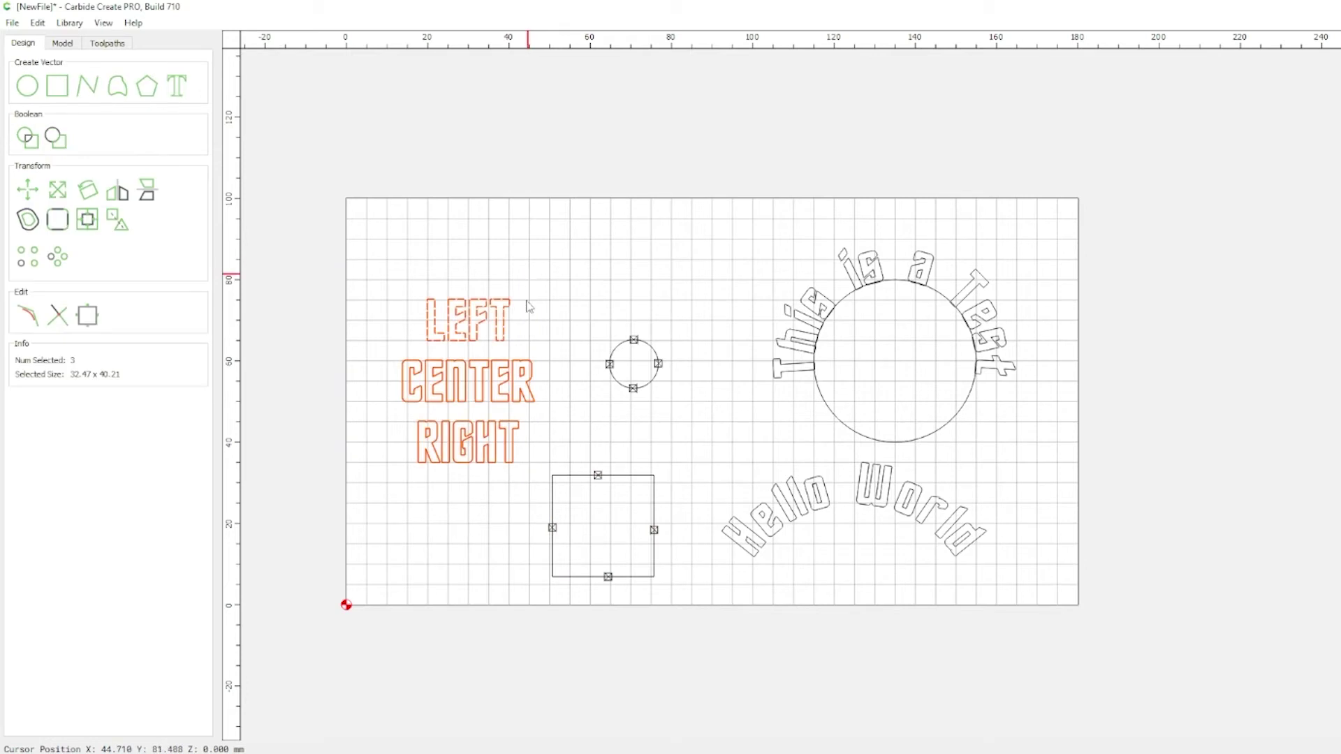
left_click(813, 504, "shift")
left_click(802, 343, "shift")
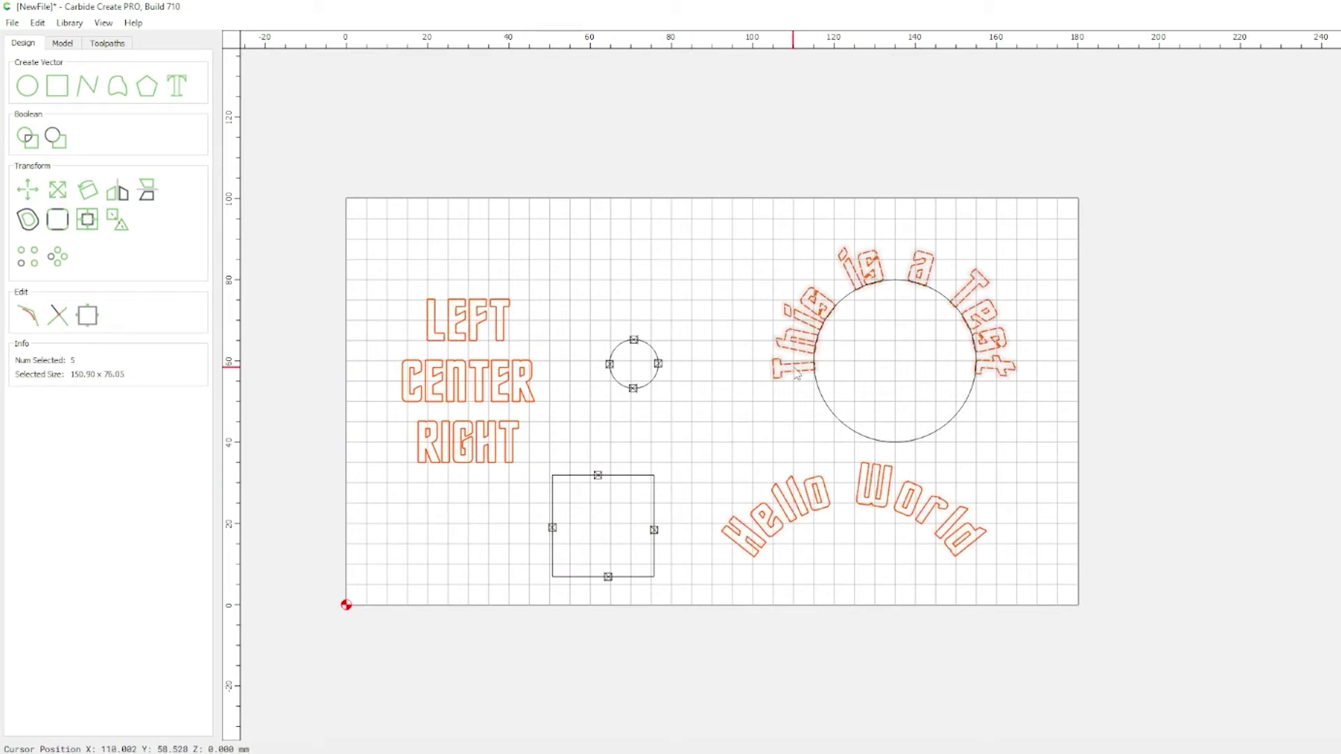
left_click(70, 23)
left_click(91, 40)
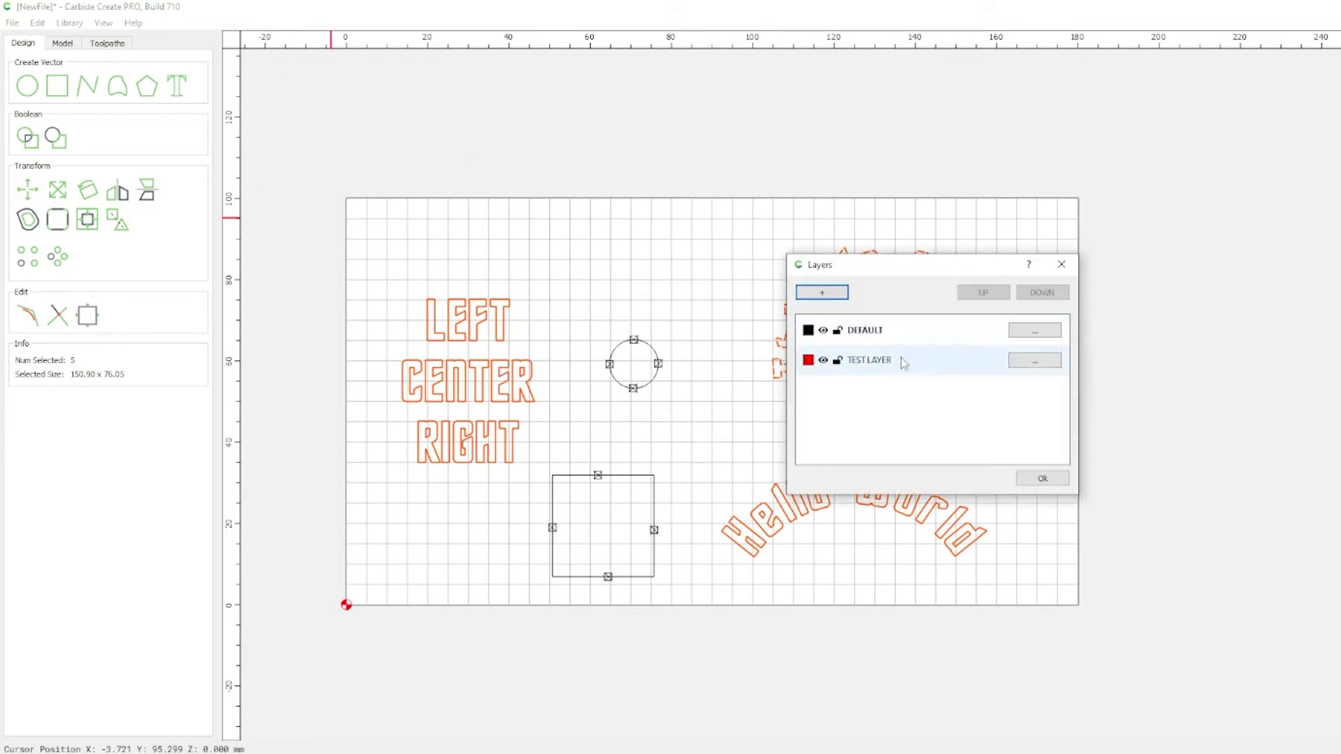
left_click(1034, 360)
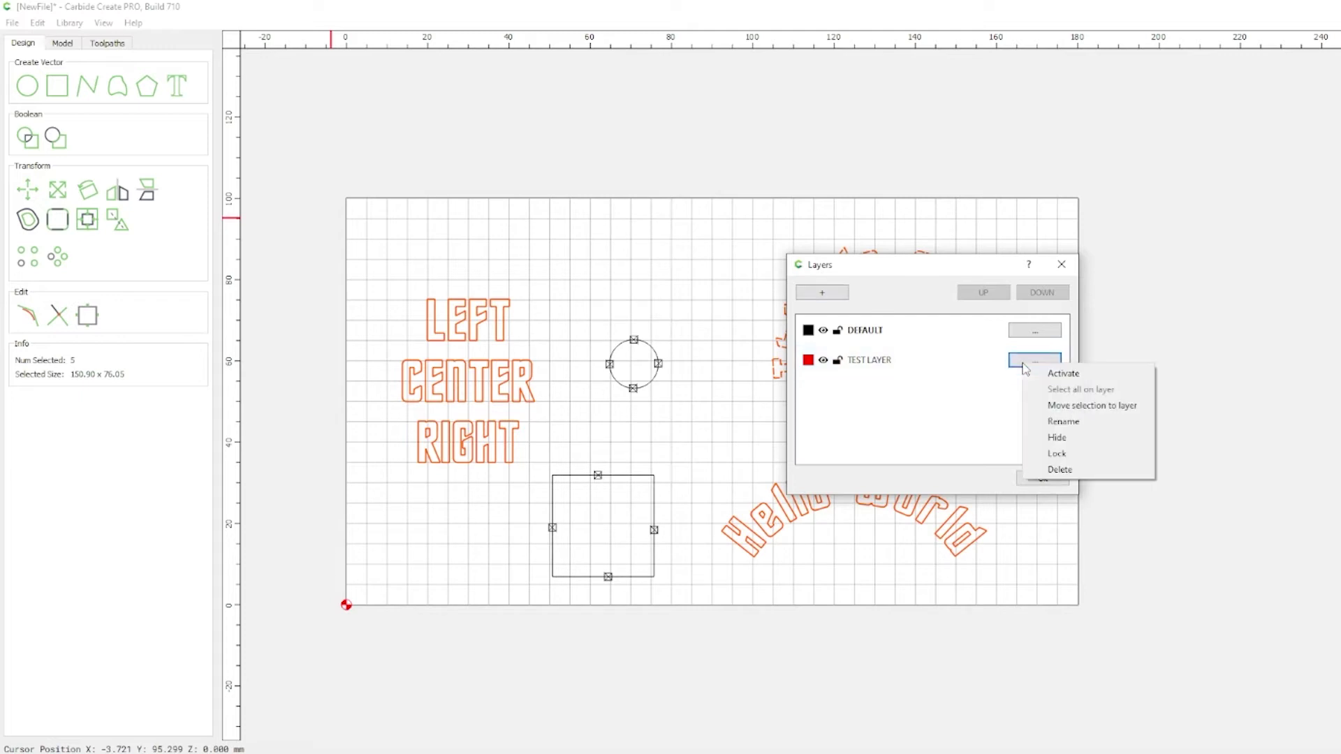
left_click(1109, 414)
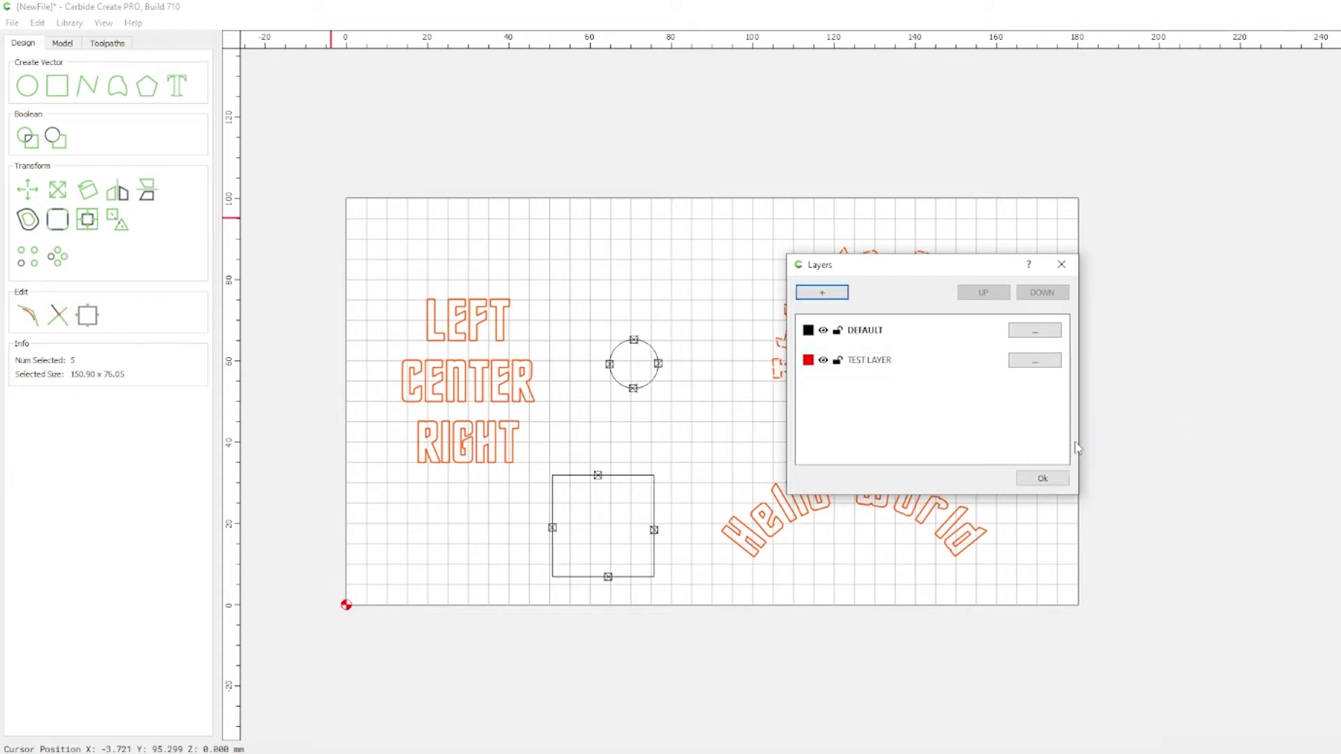
left_click(1043, 480)
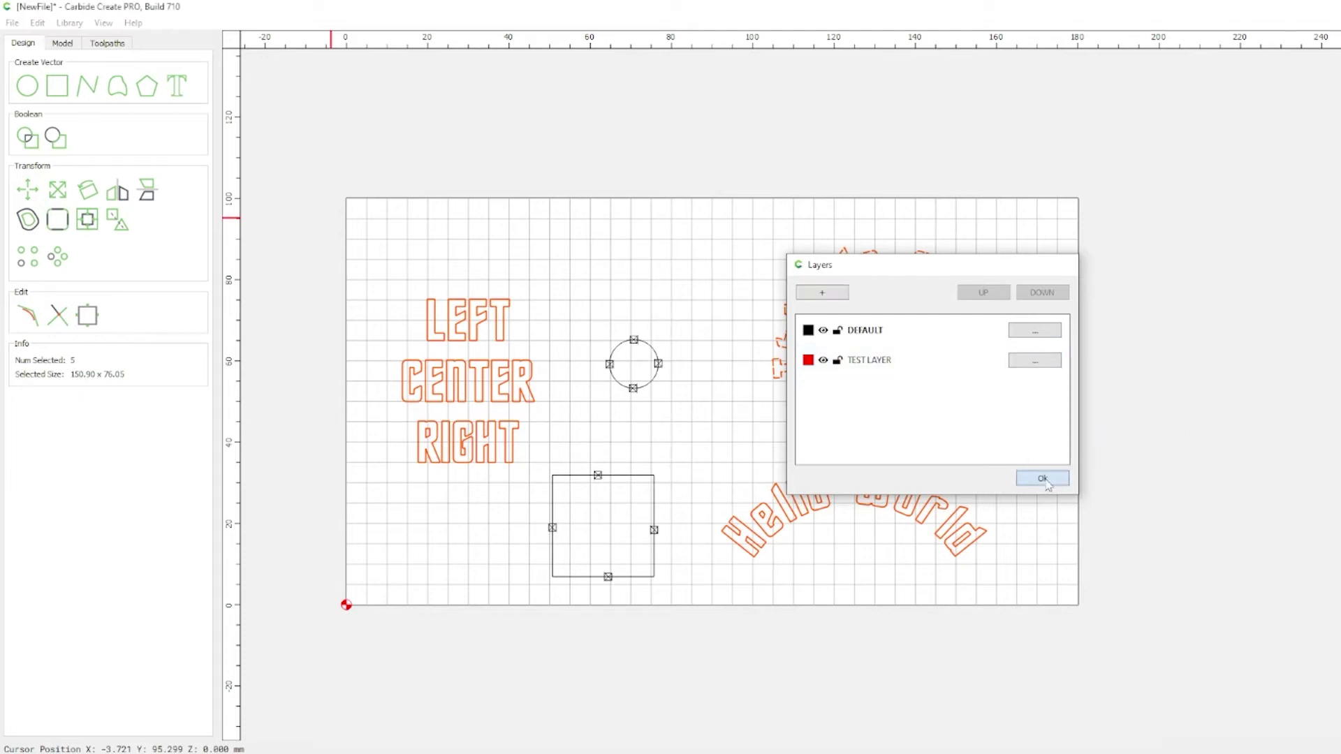
Create a VCarve toolpath from the TEST LAYER objects, then move a new text object right of the stock.
left_click(108, 43)
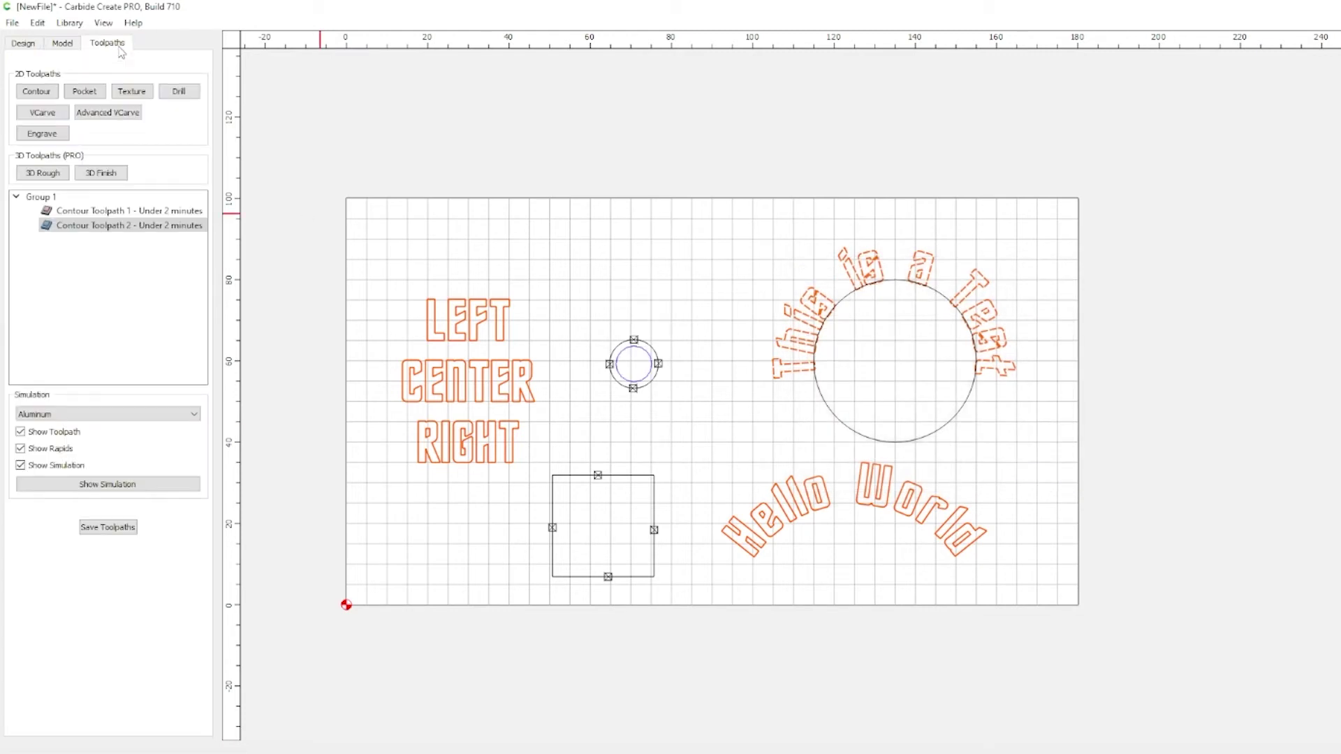
left_click(48, 114)
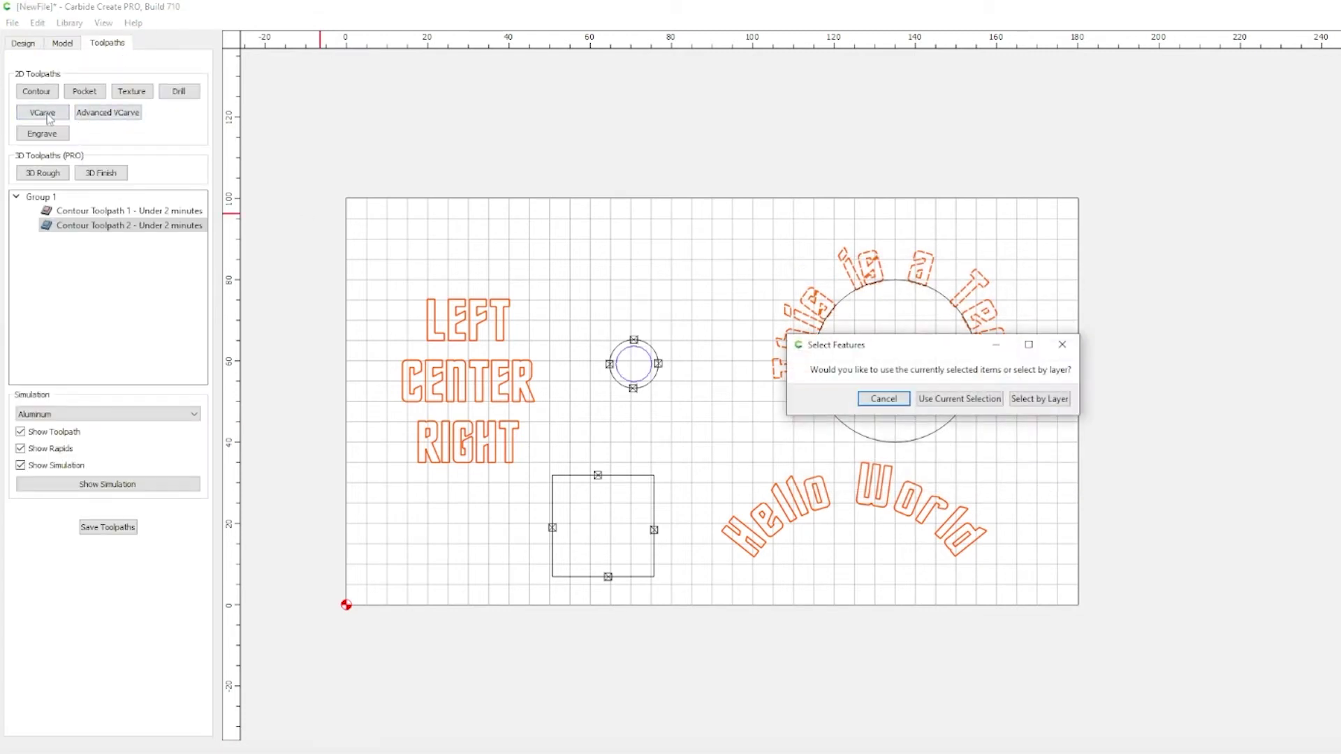
left_click(1039, 399)
left_click(869, 332)
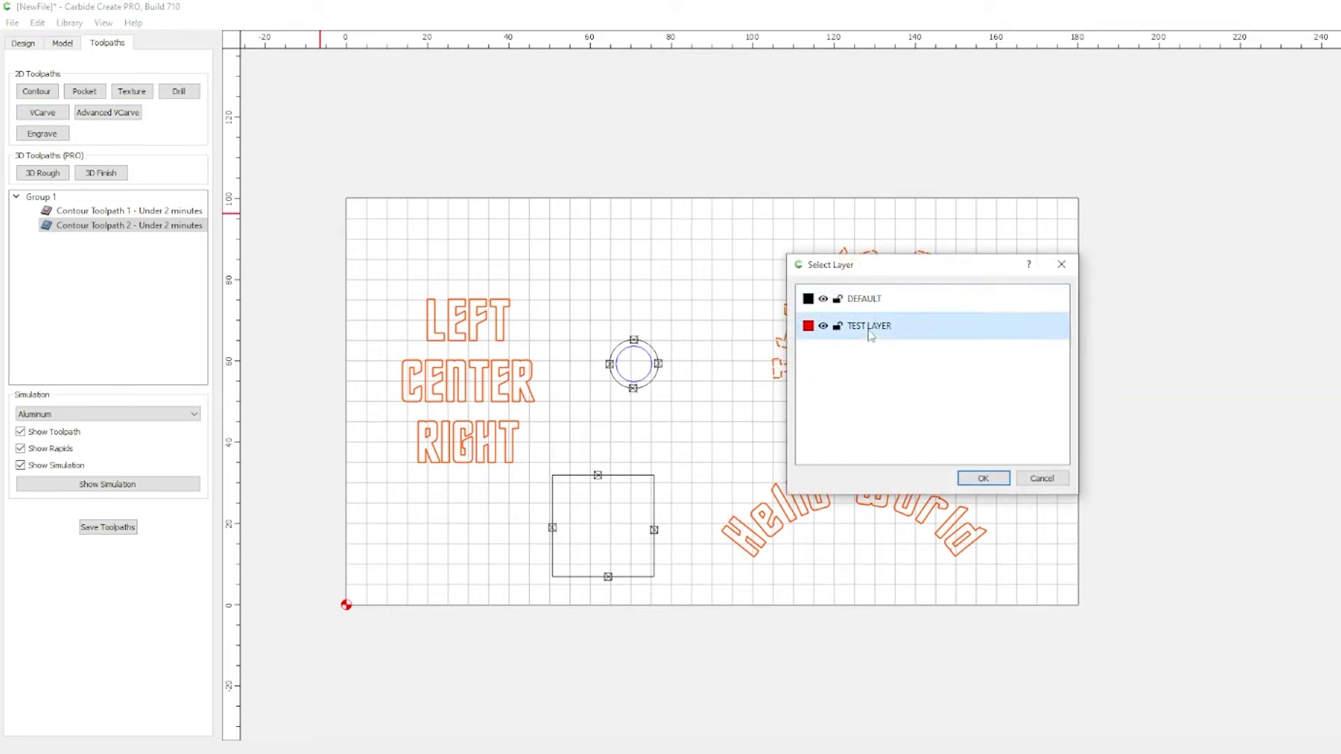
left_click(985, 479)
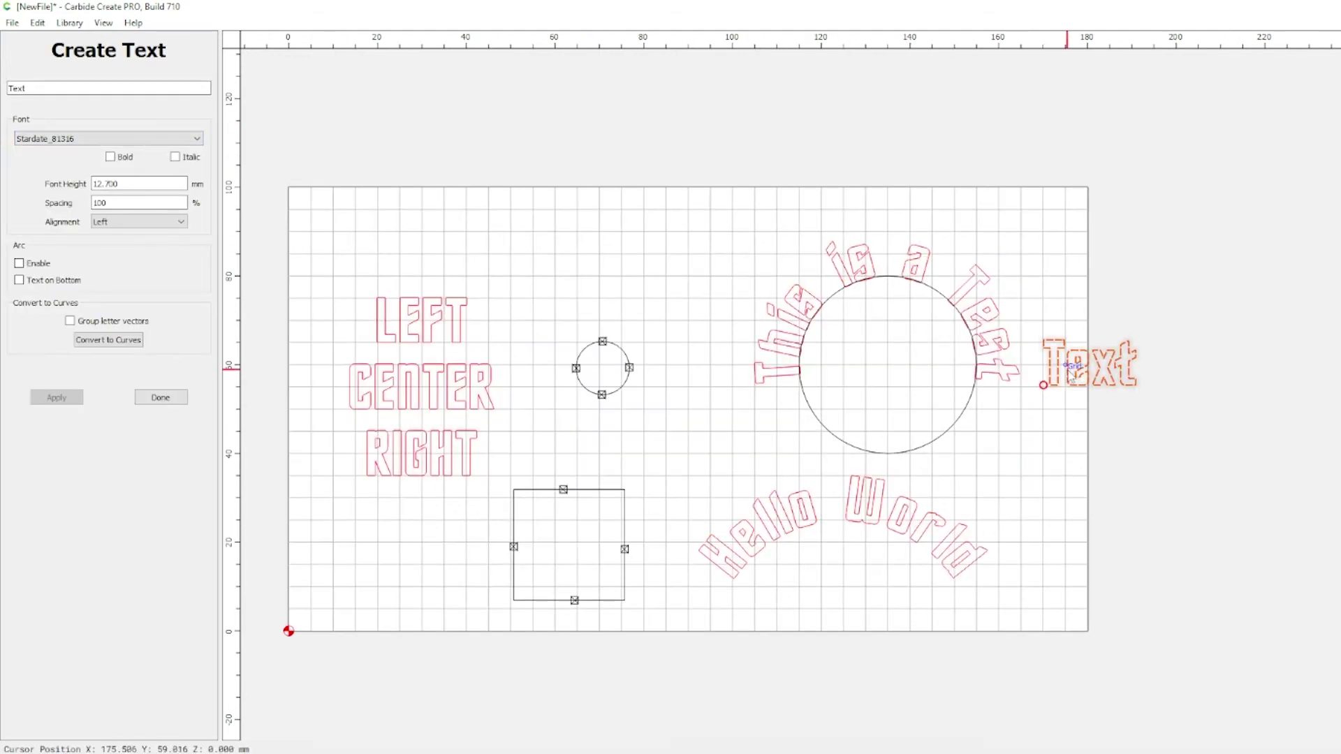
left_click_drag(1072, 377, 1161, 335)
Change the new text's wording to 'ADD THIS TO LAYER'.
double_click(48, 88)
type("THIS")
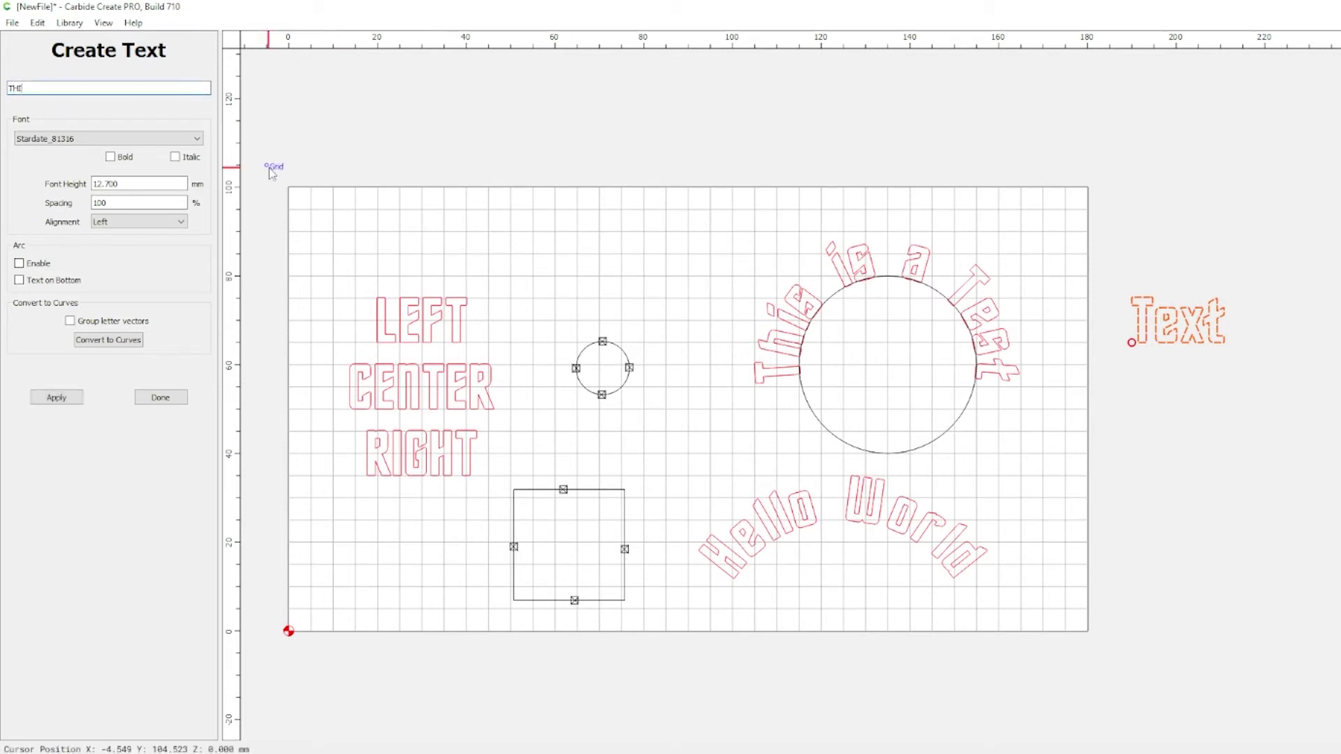
key("Return")
key("BackSpace")
key("BackSpace")
key("BackSpace")
key("BackSpace")
type("ADD THIS ")
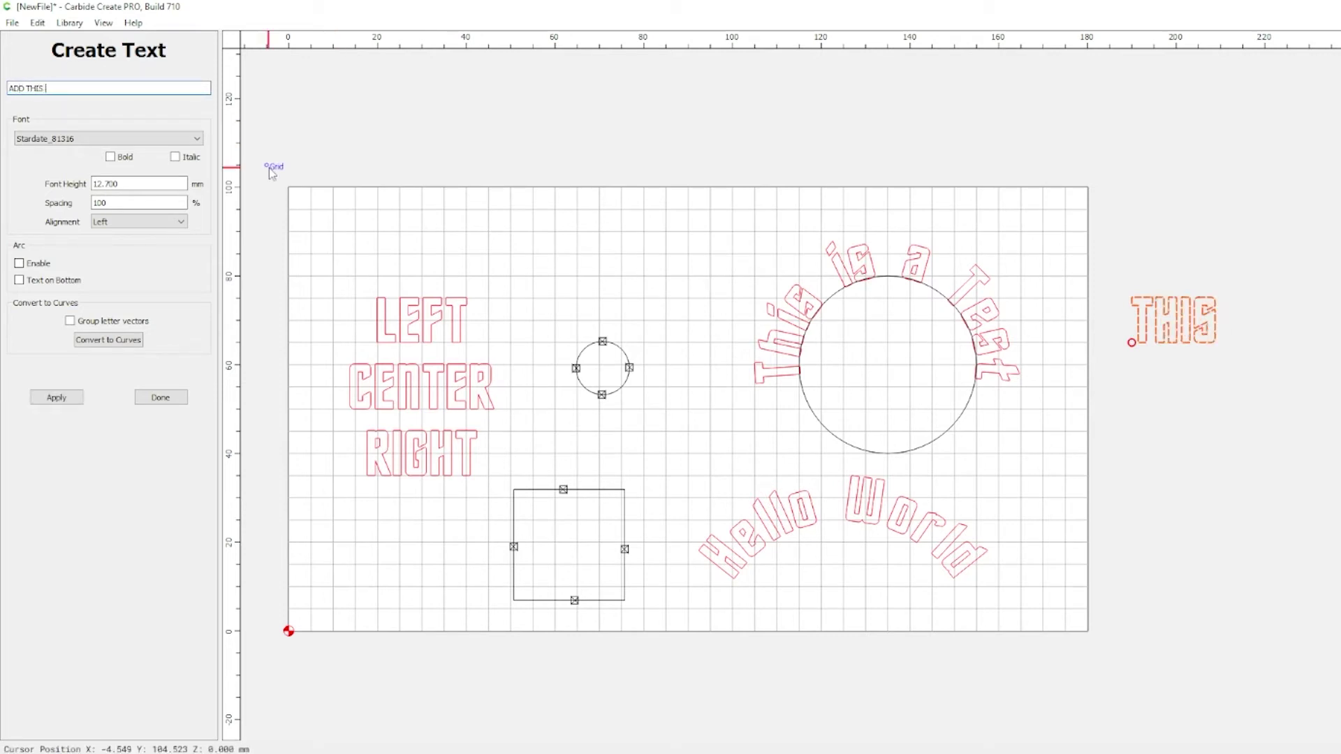
type("TO LAYER")
key("Return")
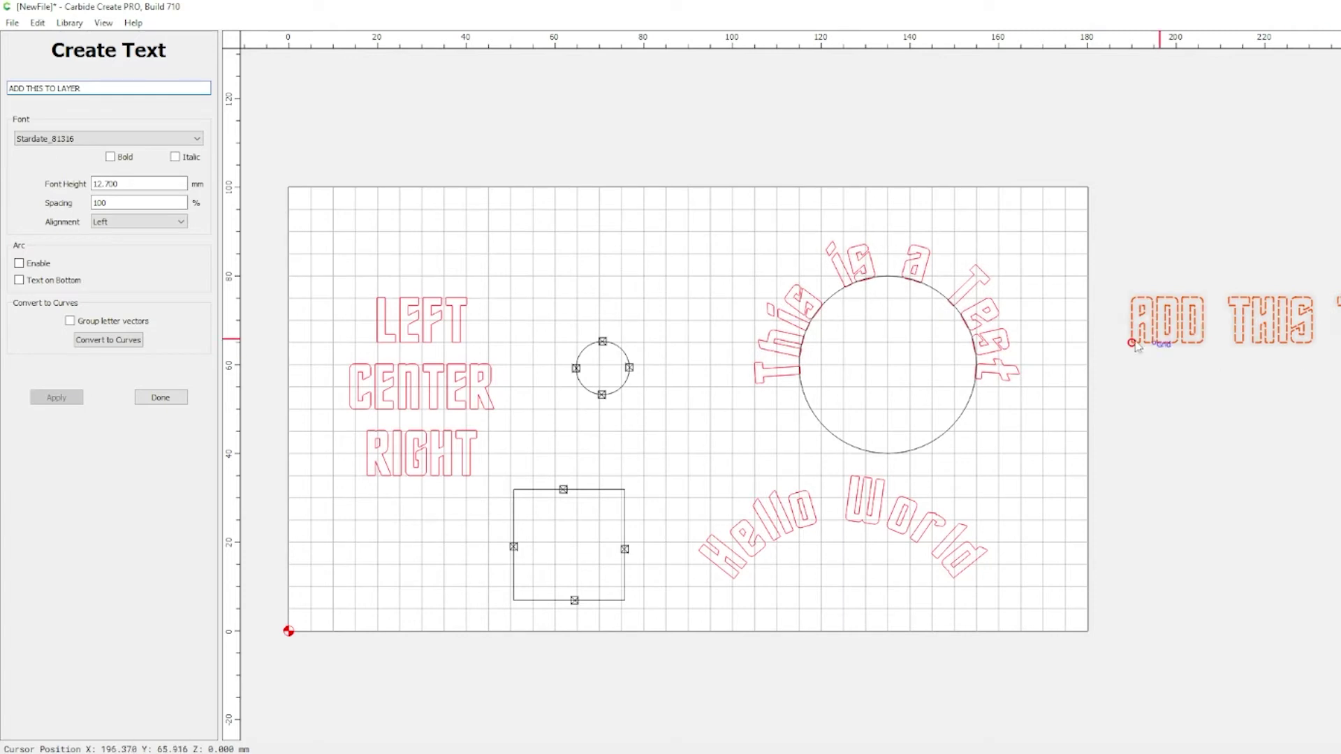
left_click(174, 398)
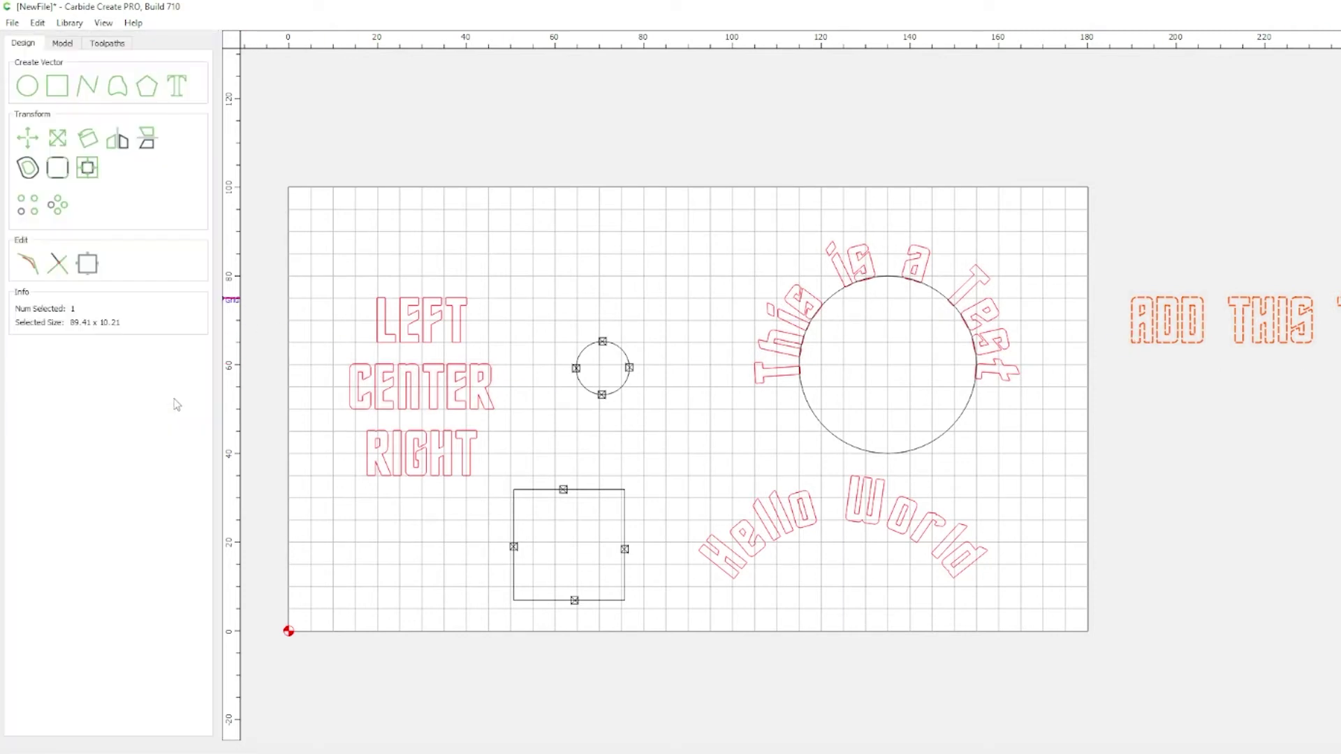
Move the text to TEST LAYER, place it at the stock's top-left, and check the VCarve.
right_click(1044, 333)
left_click(1028, 361)
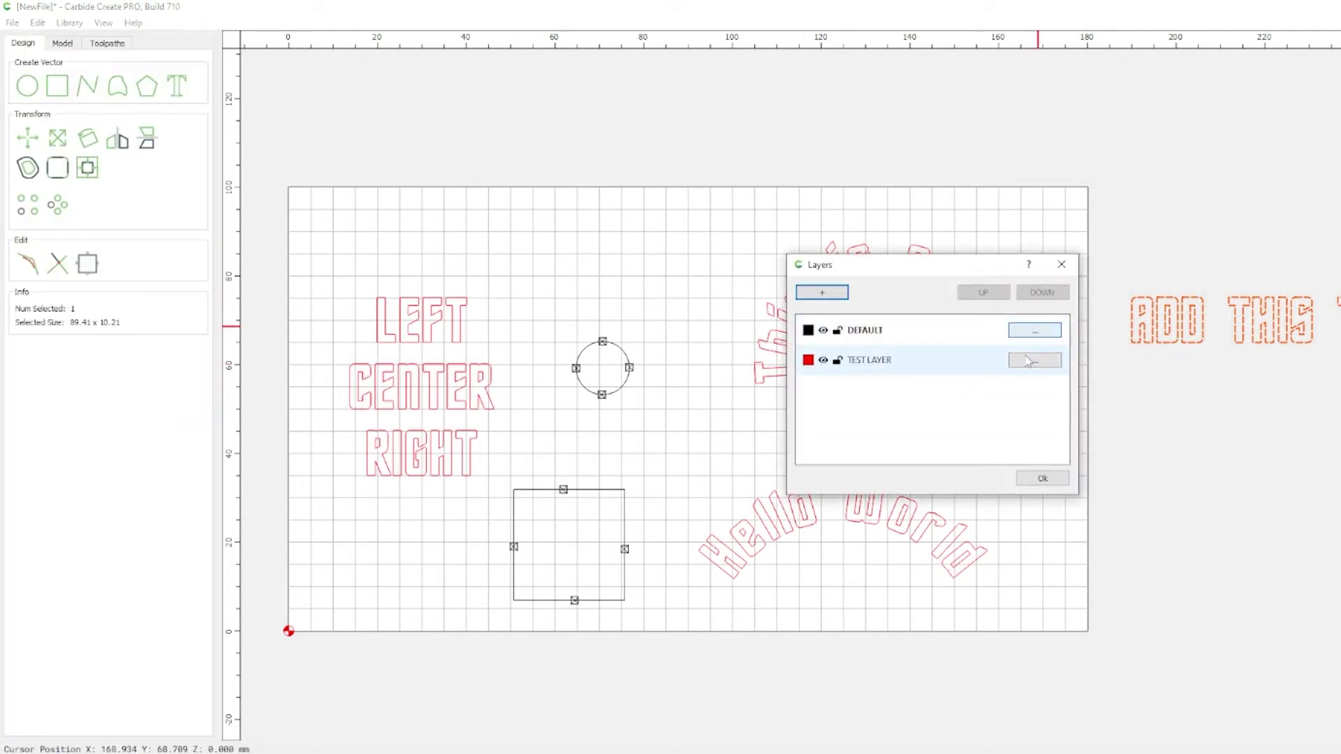
left_click(1029, 361)
left_click(1131, 401)
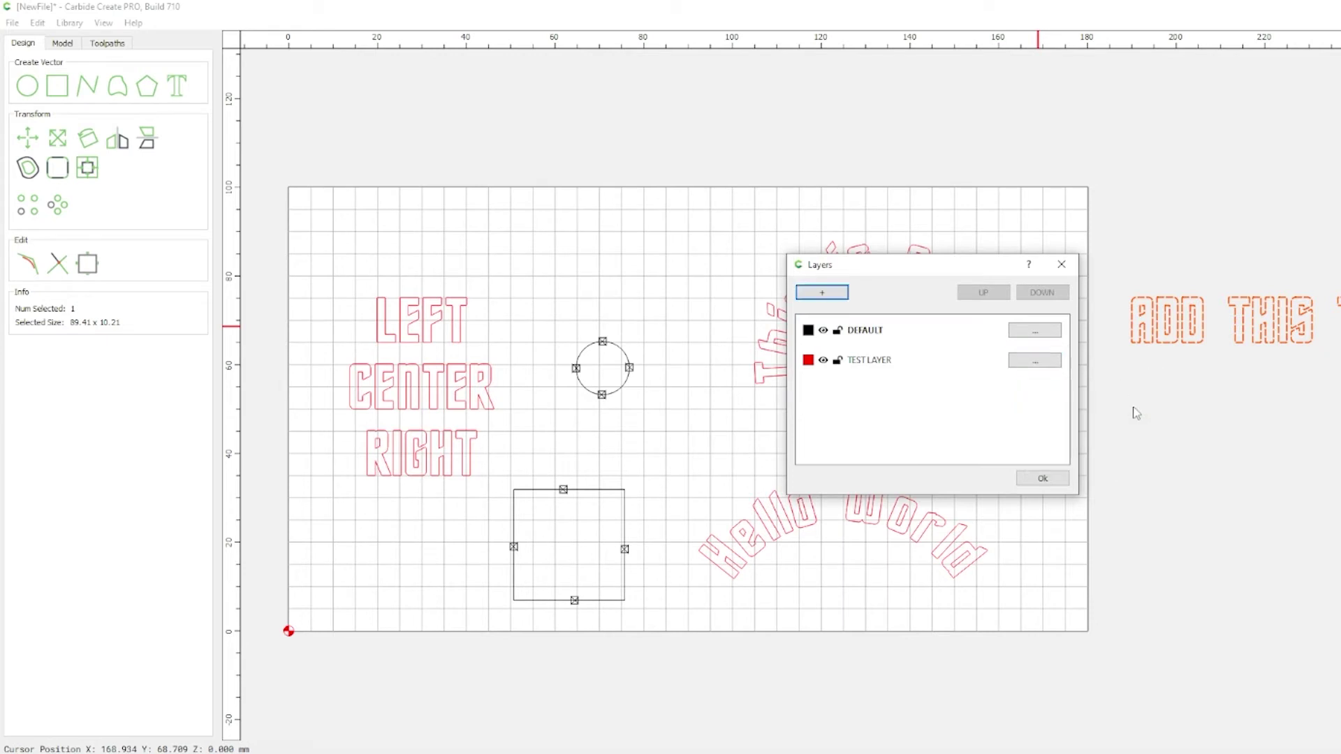
left_click(1048, 480)
left_click_drag(1141, 344, 336, 272)
left_click(107, 42)
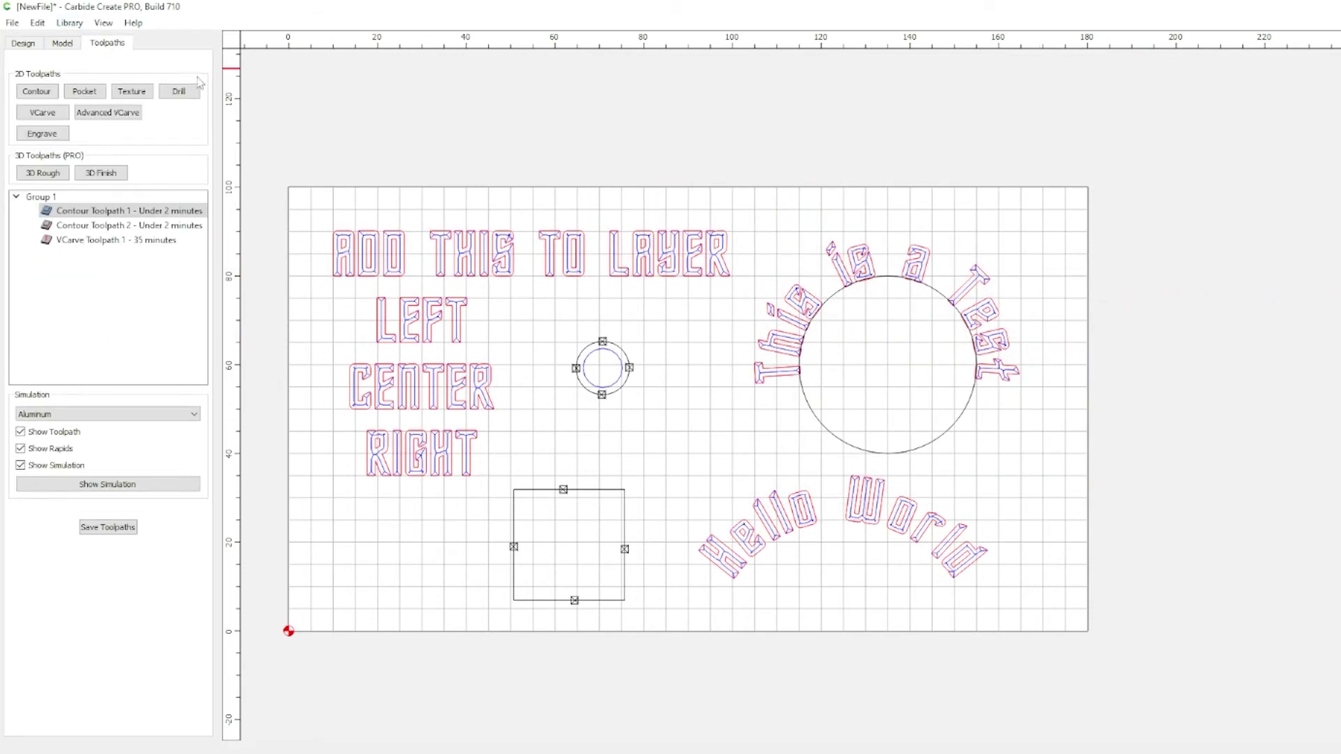
Move the text back to the DEFAULT layer and recheck the VCarve toolpath.
left_click(23, 42)
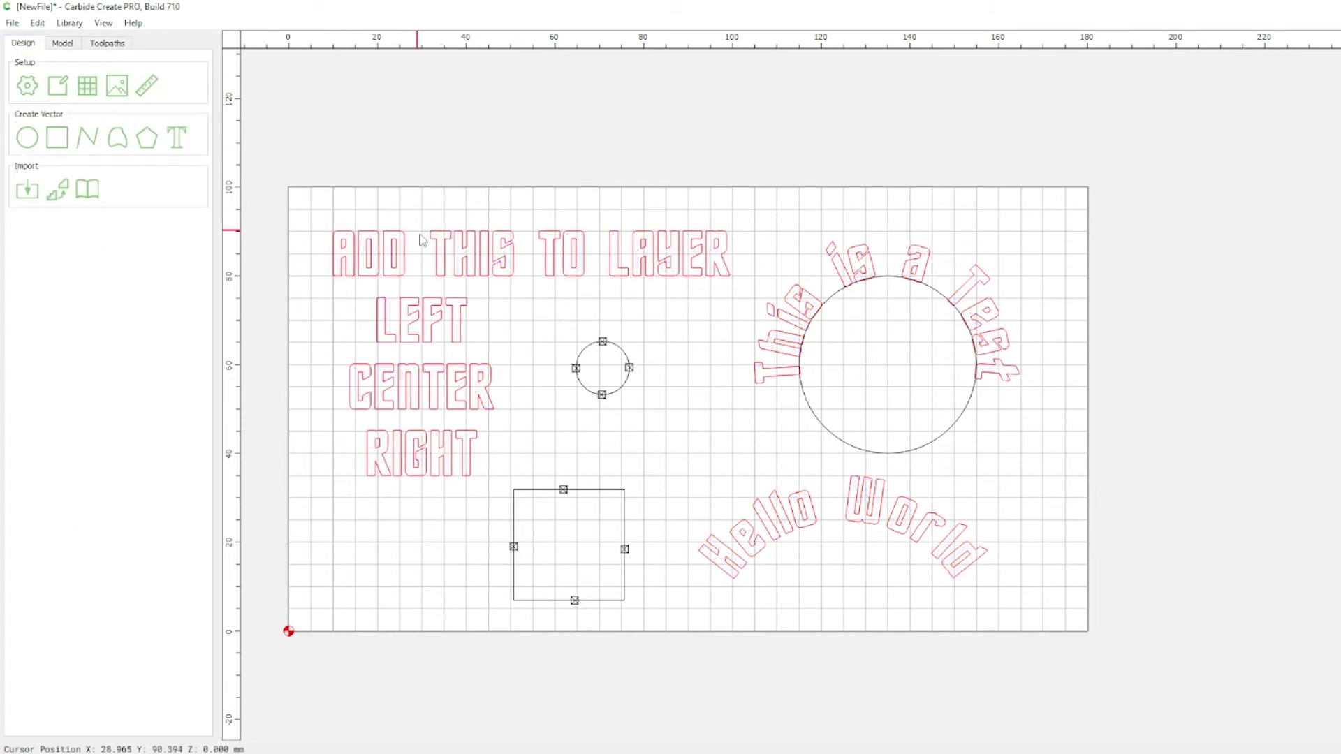
left_click(440, 265)
key("ctrl+l")
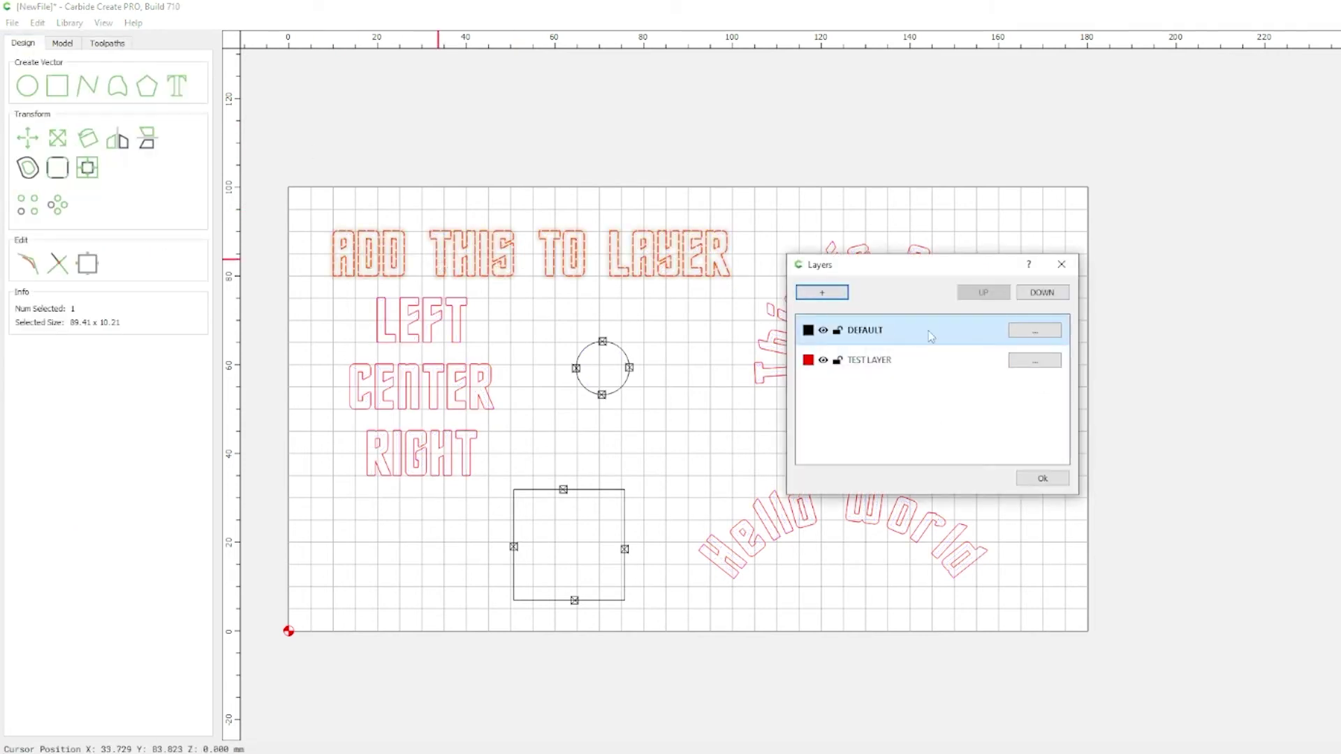
left_click(1034, 330)
left_click(1110, 378)
left_click(1042, 478)
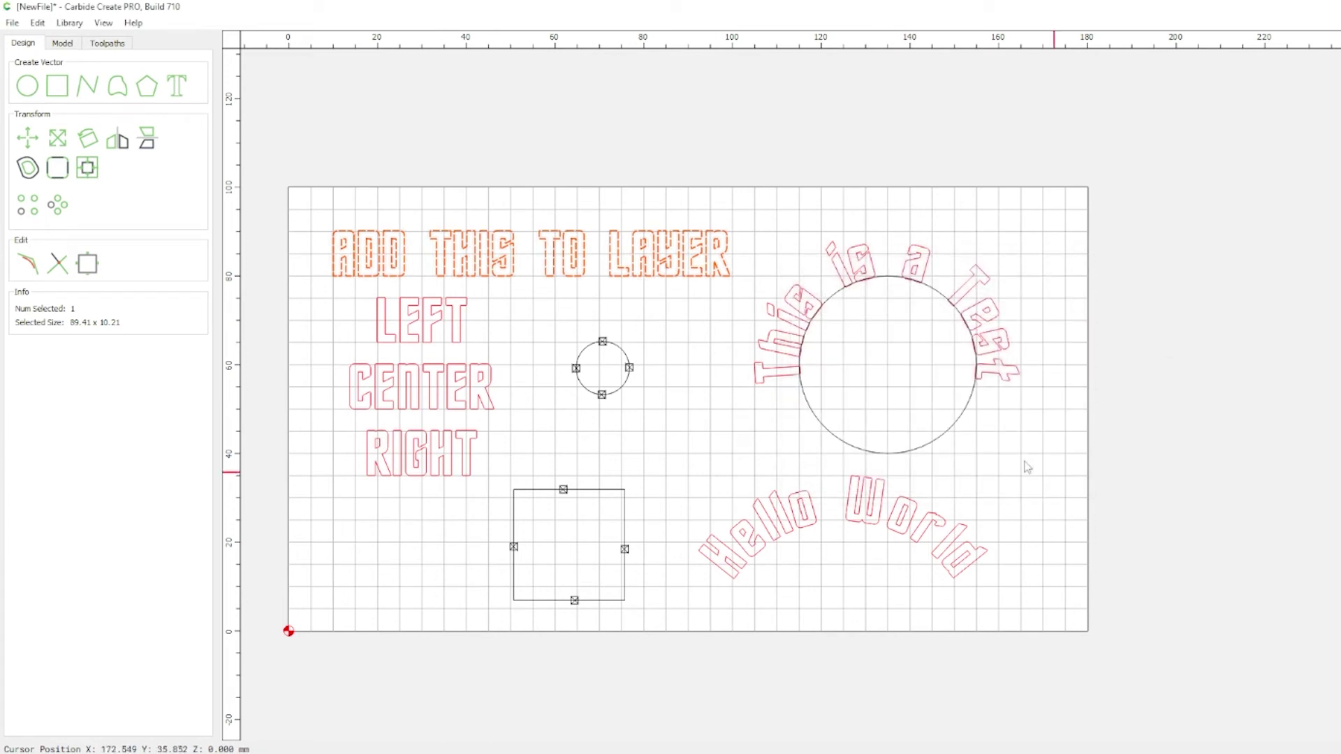
left_click(108, 44)
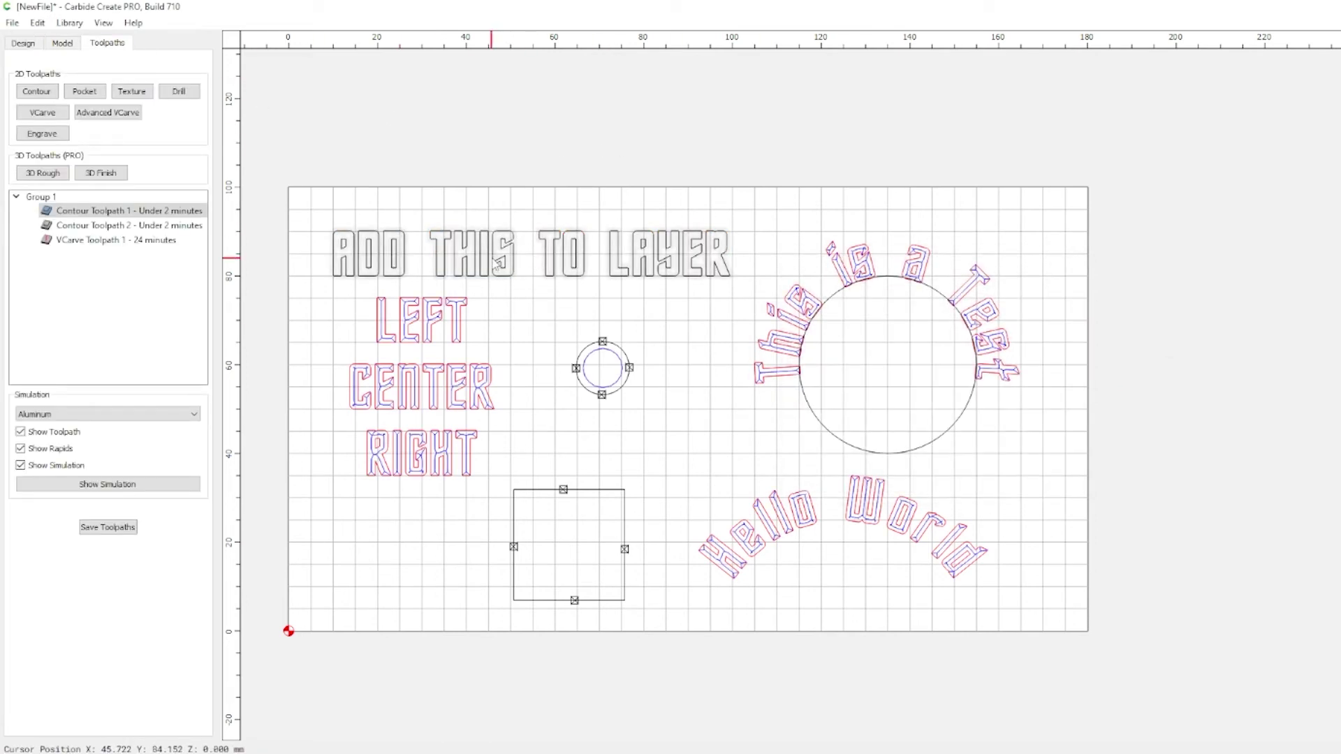
List the toolpaths: two contour toolpaths and a 24-minute VCarve over the text.
left_click(282, 247)
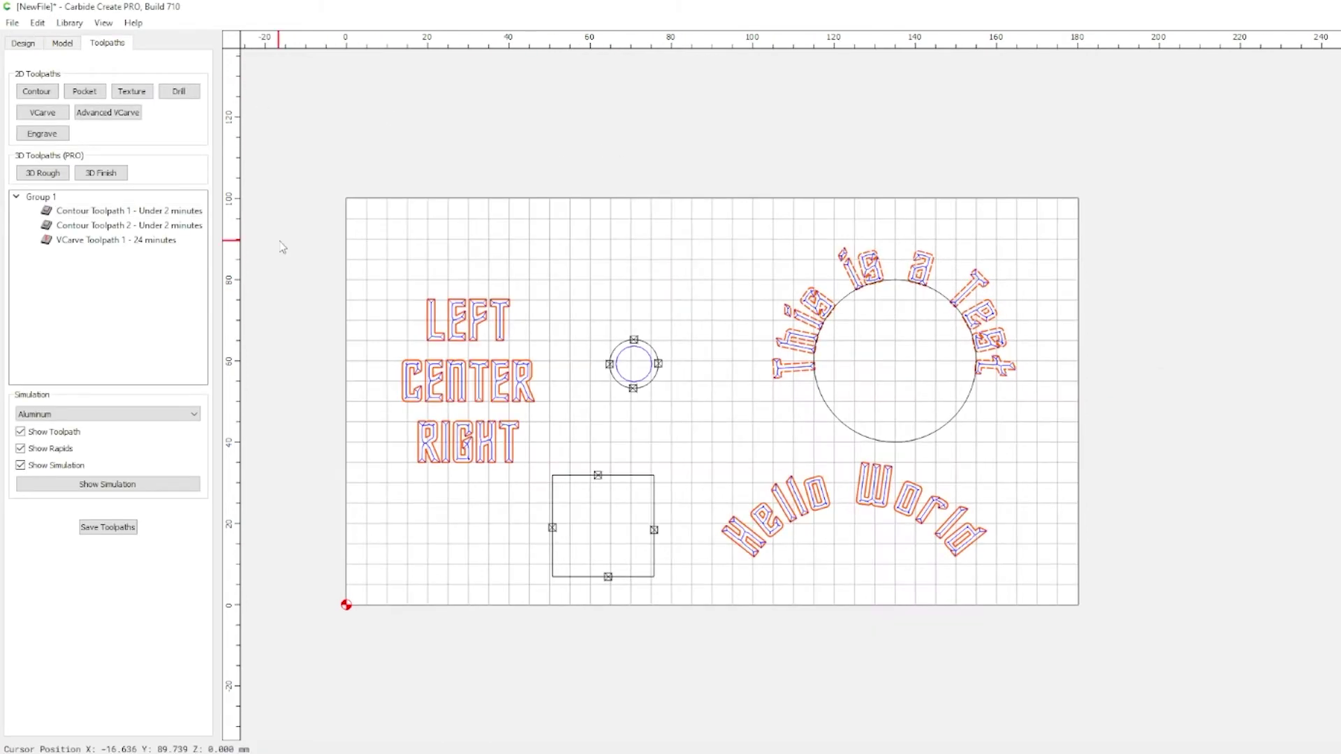
Set Contour Toolpath 1's Max Depth to 1 mm.
double_click(96, 211)
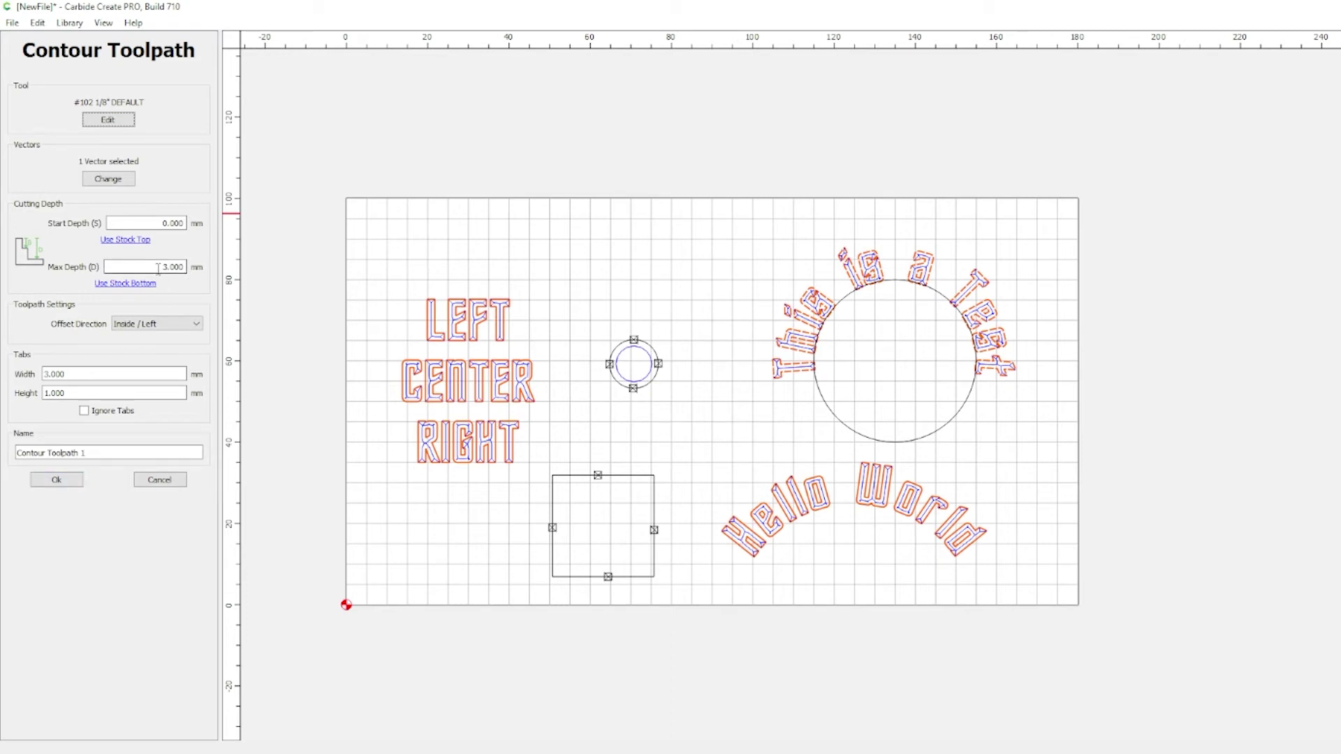
left_click_drag(158, 269, 344, 276)
type("1")
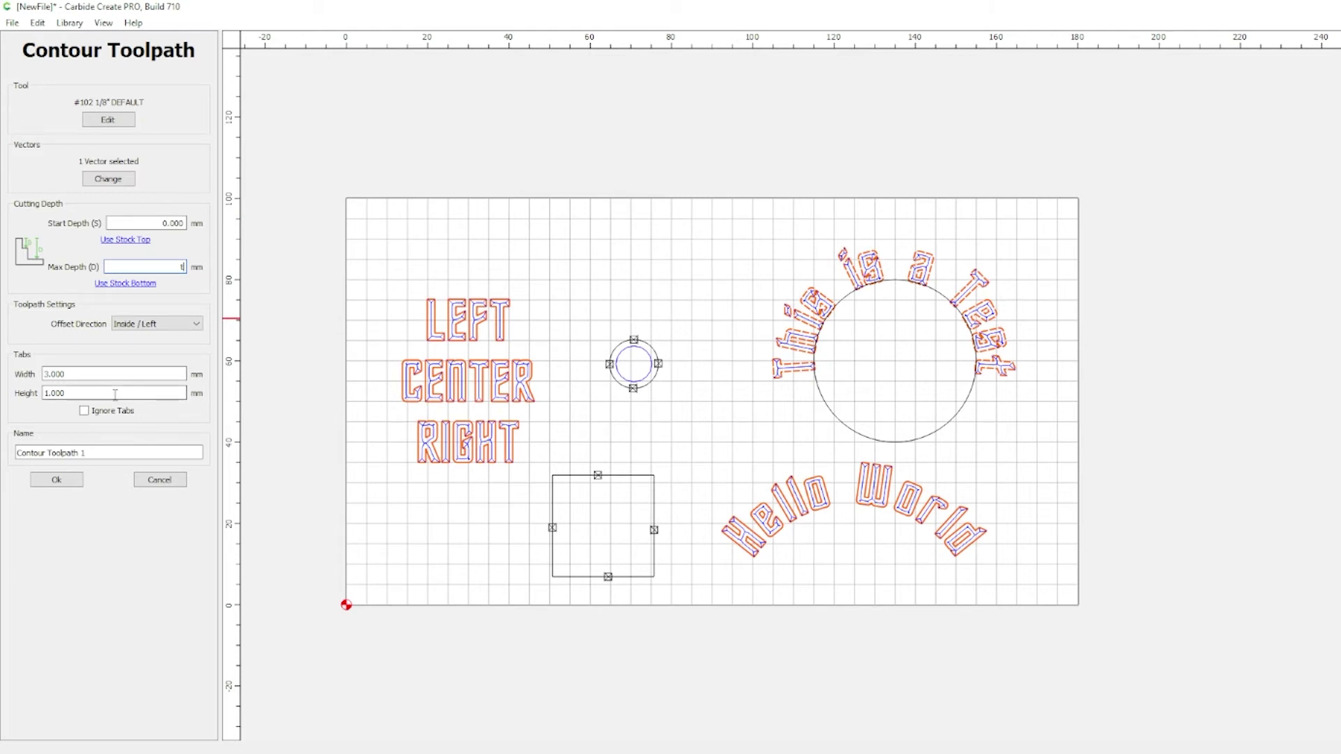
left_click(56, 480)
Preview the 1 mm contour cut in simulation, then return to the design with nothing selected.
left_click(98, 486)
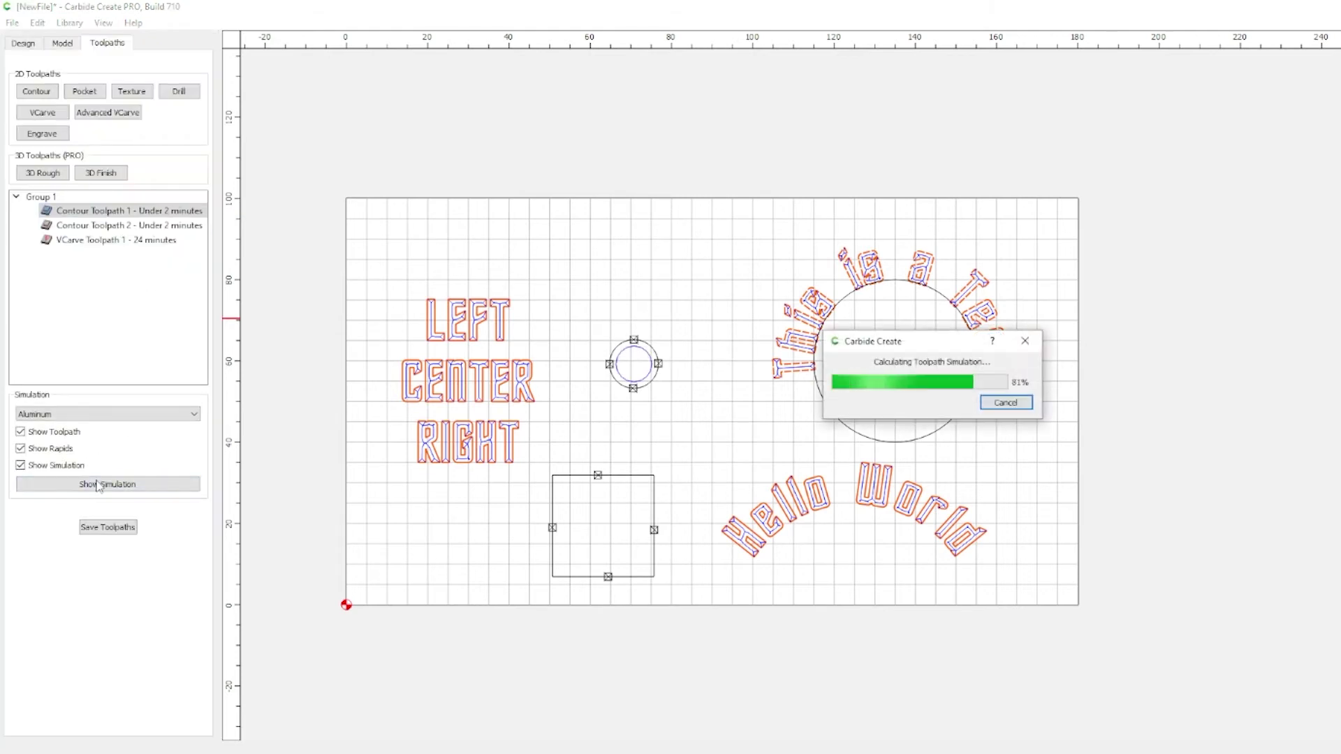
scroll(611, 373, "up", 5)
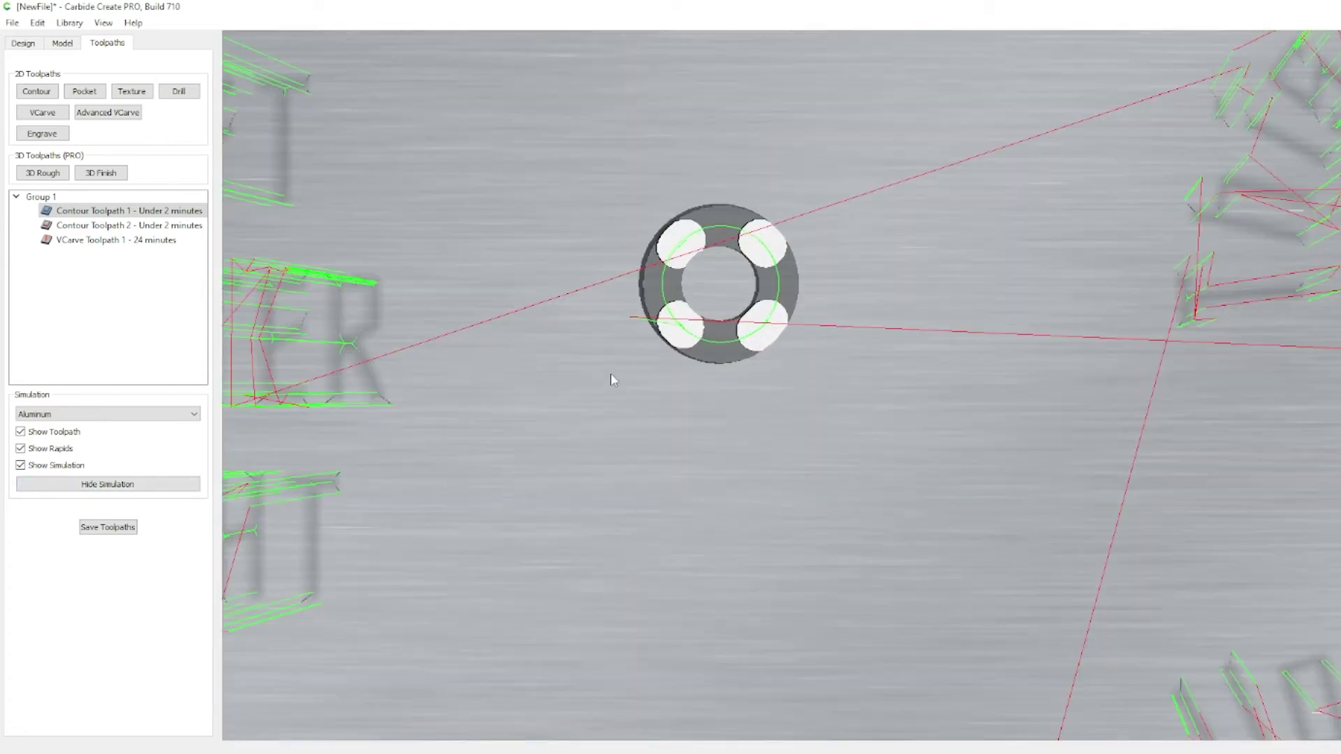
scroll(732, 349, "down", 3)
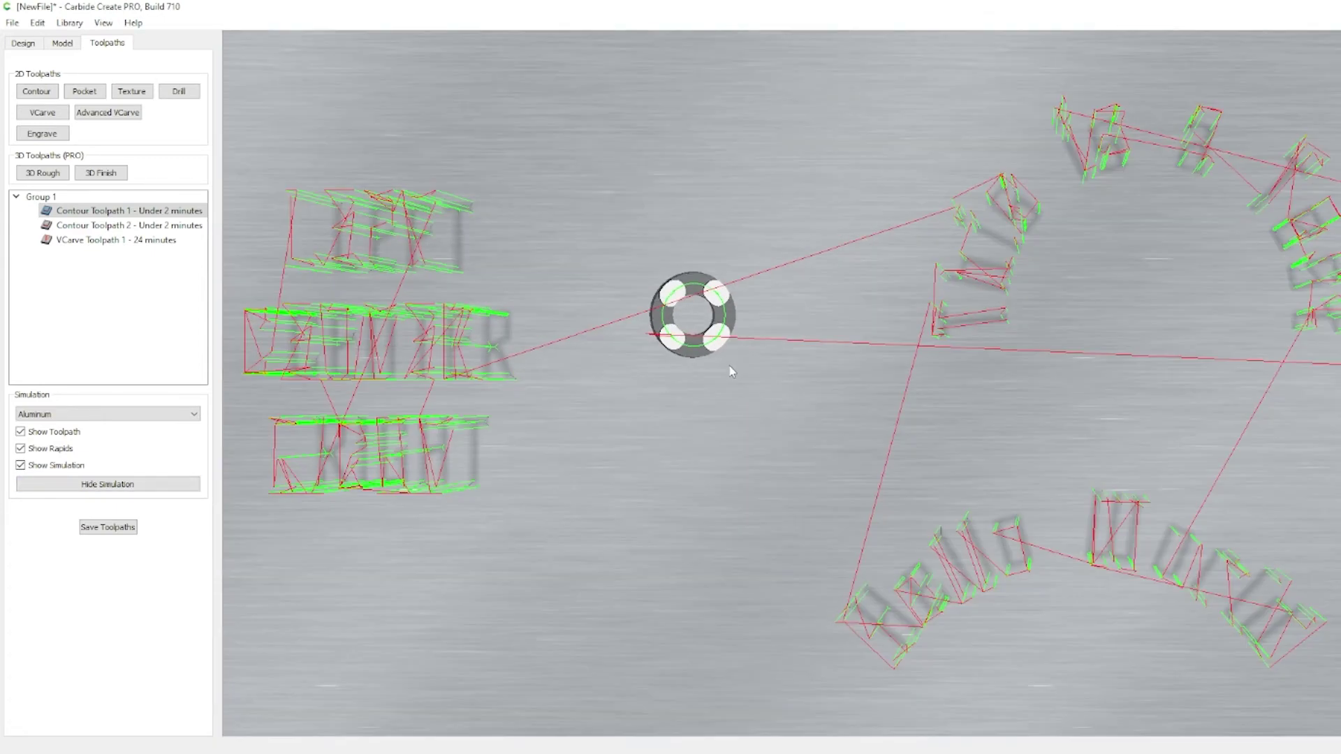
left_click(127, 486)
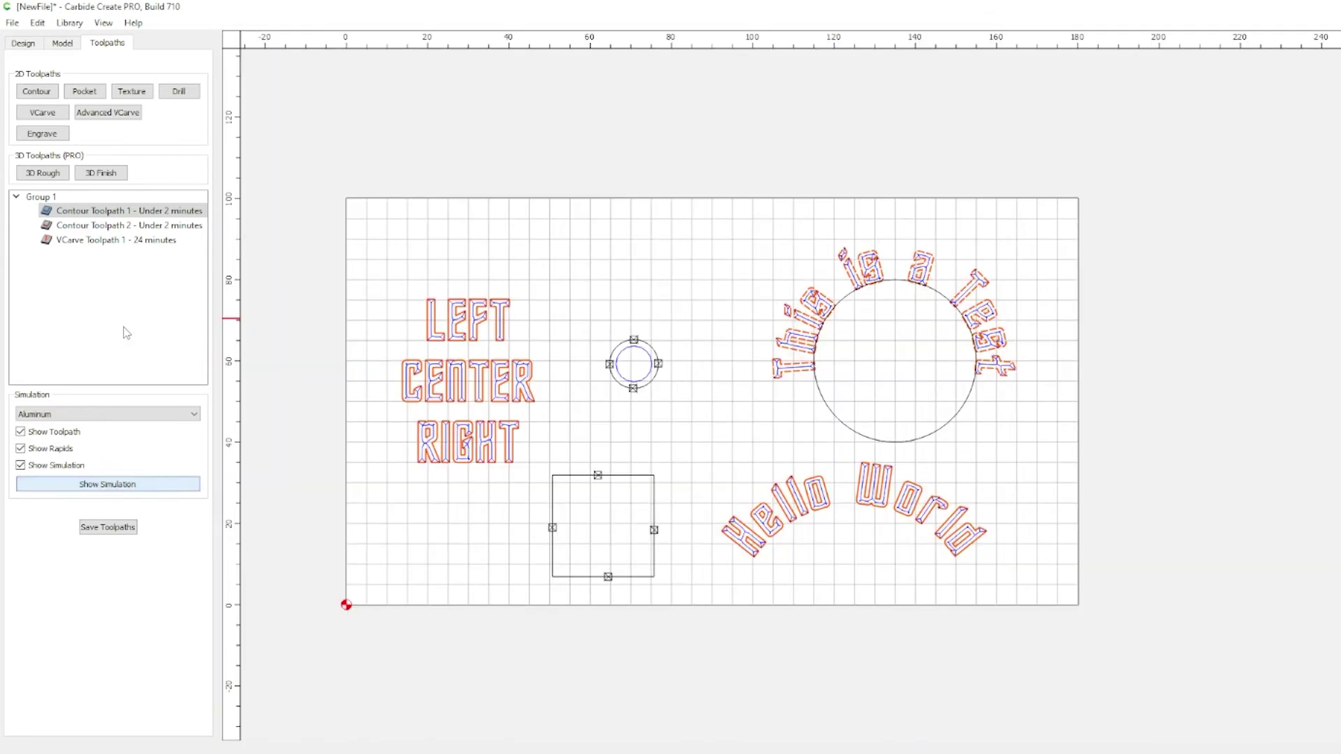
left_click(23, 43)
left_click(333, 144)
Change the stock Thickness (Z) to 6 mm in Job Setup.
left_click(28, 86)
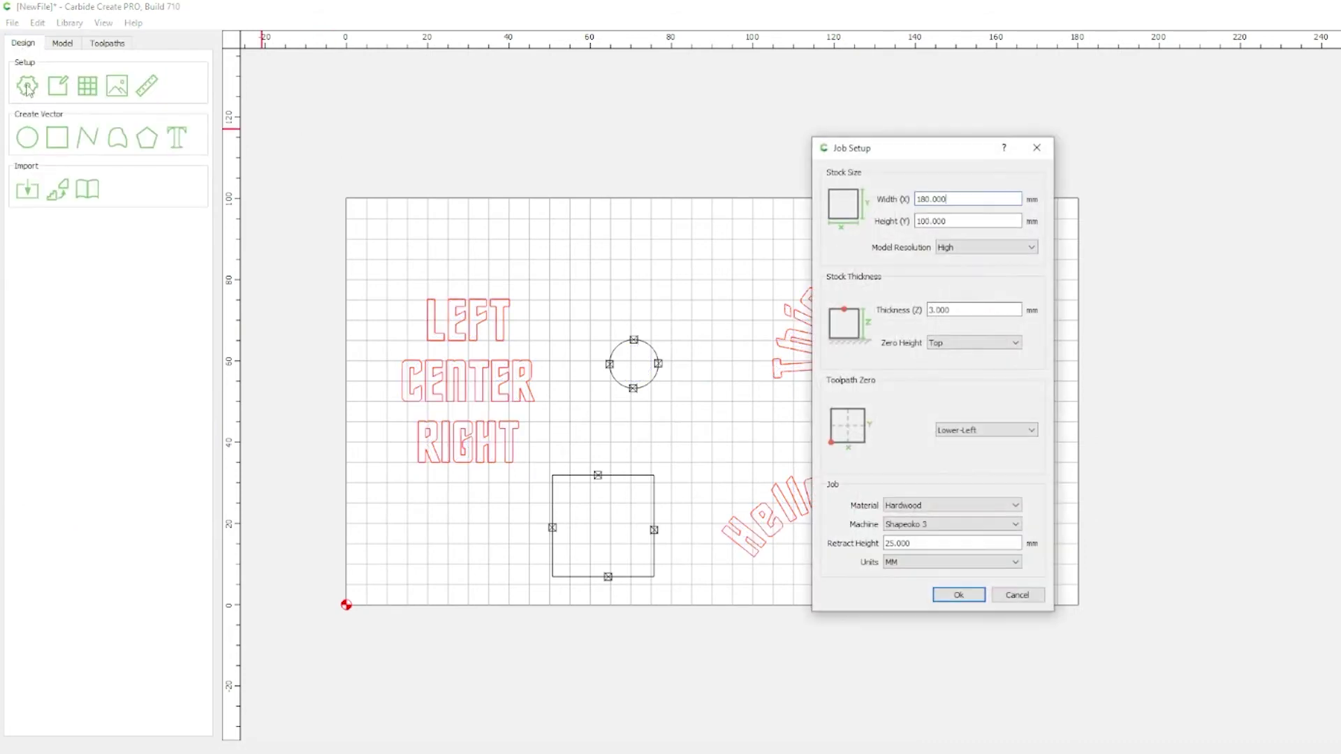
double_click(968, 311)
type("6")
left_click(952, 598)
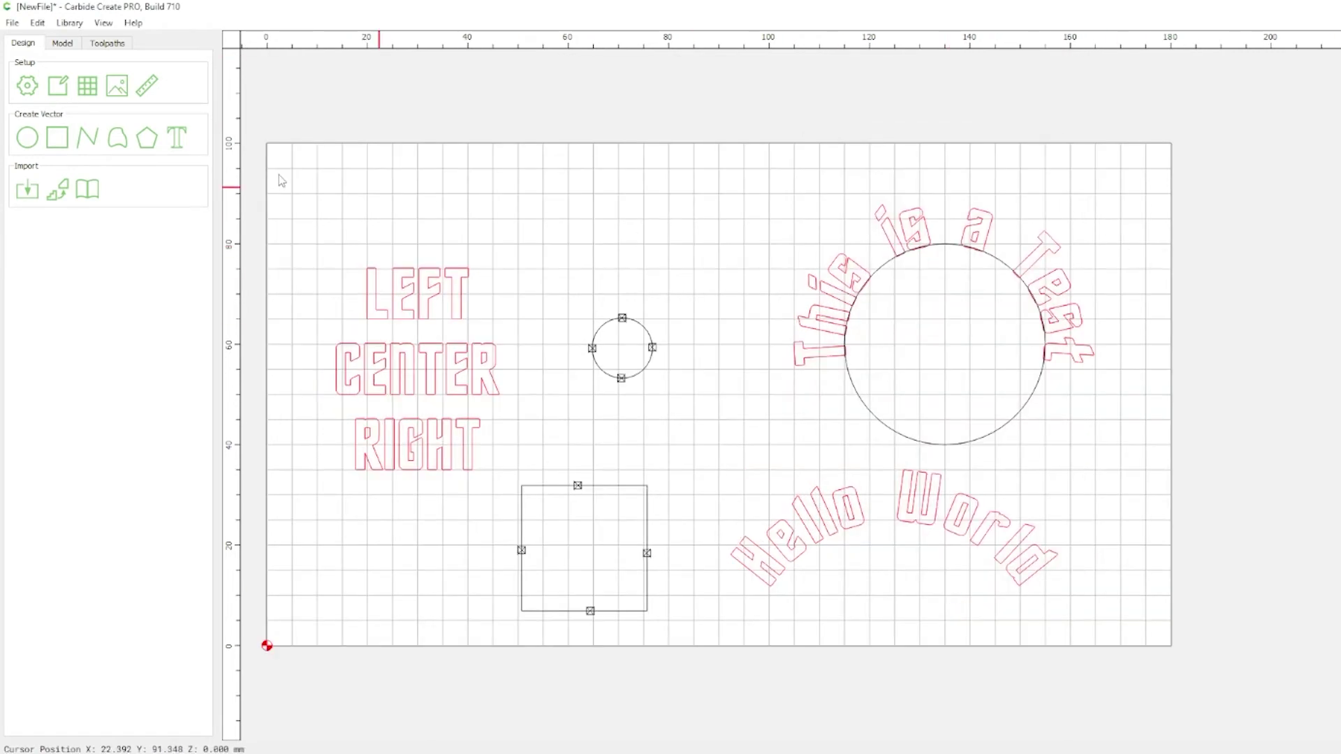
Simulate the toolpaths on the 6 mm stock.
left_click(109, 44)
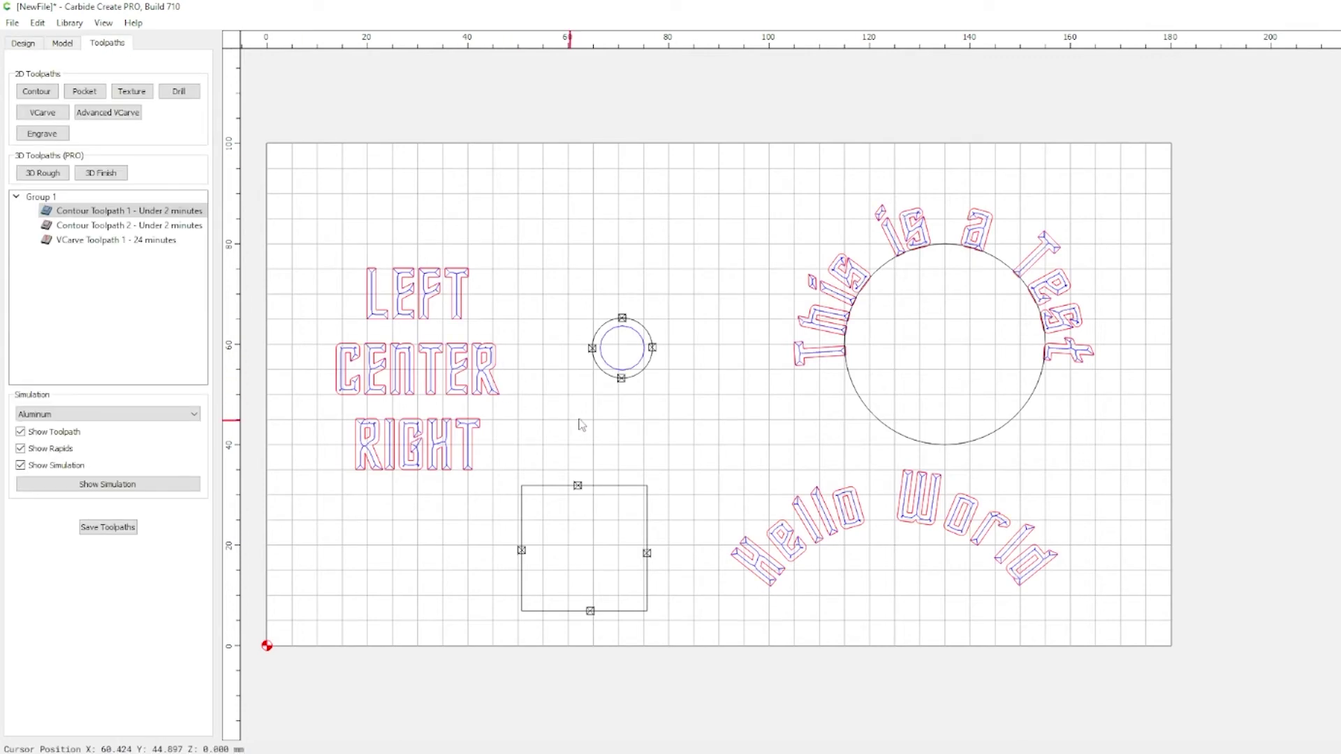
left_click(136, 486)
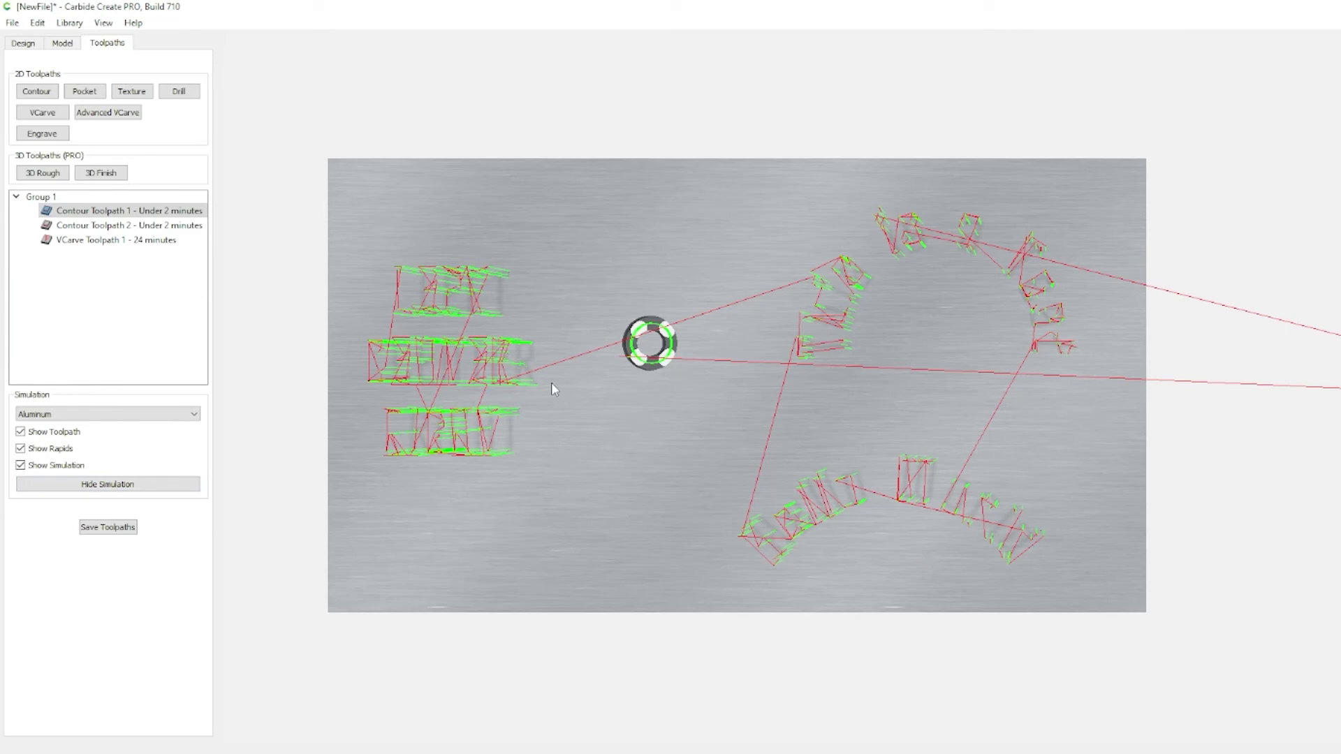
scroll(553, 388, "up", 5)
scroll(611, 393, "down", 2)
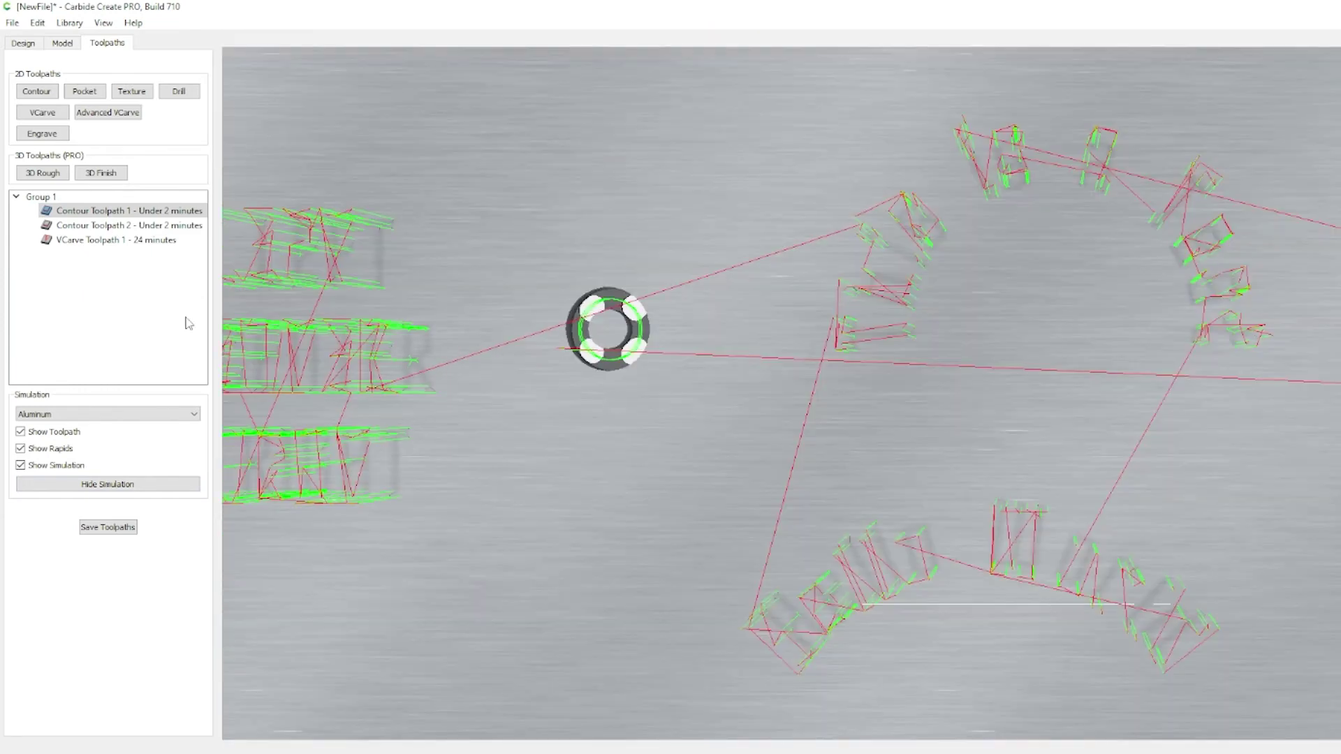
Enter t-1 as Contour Toolpath 1's Max Depth.
double_click(109, 211)
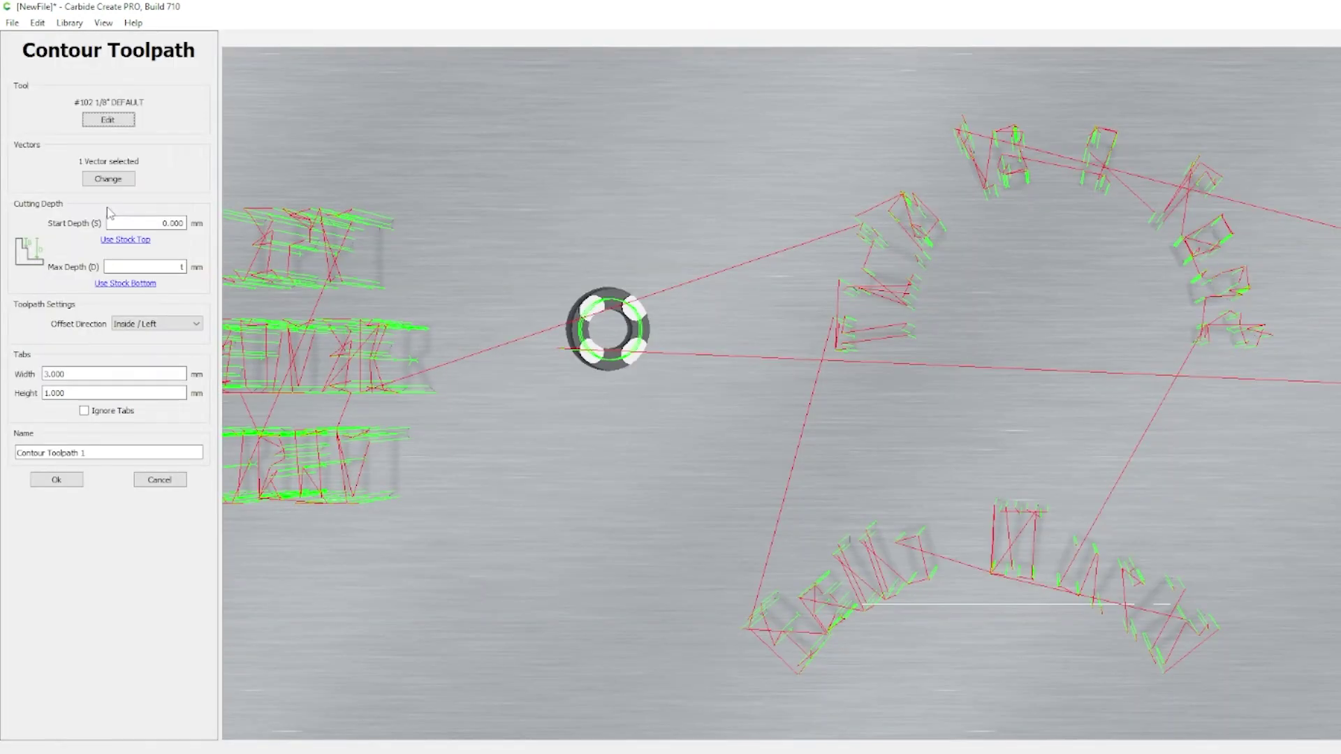
left_click(183, 266)
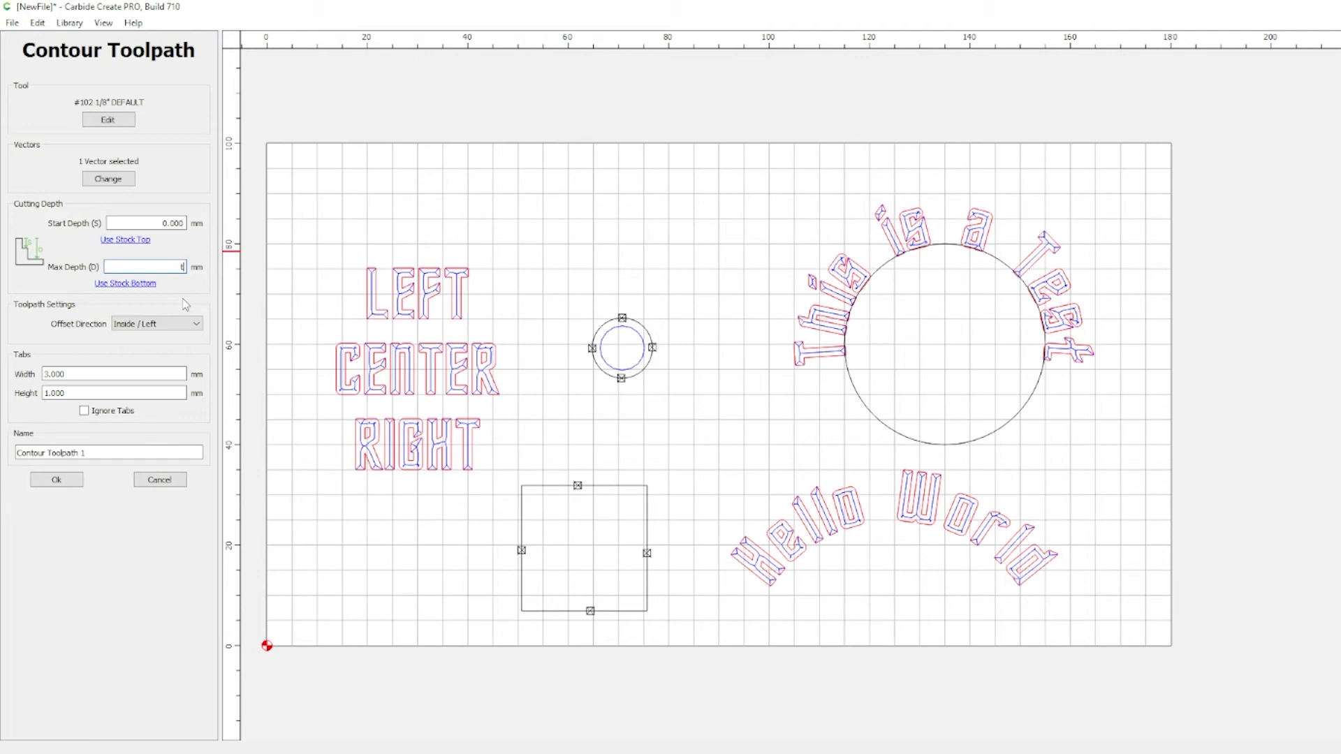
left_click(57, 480)
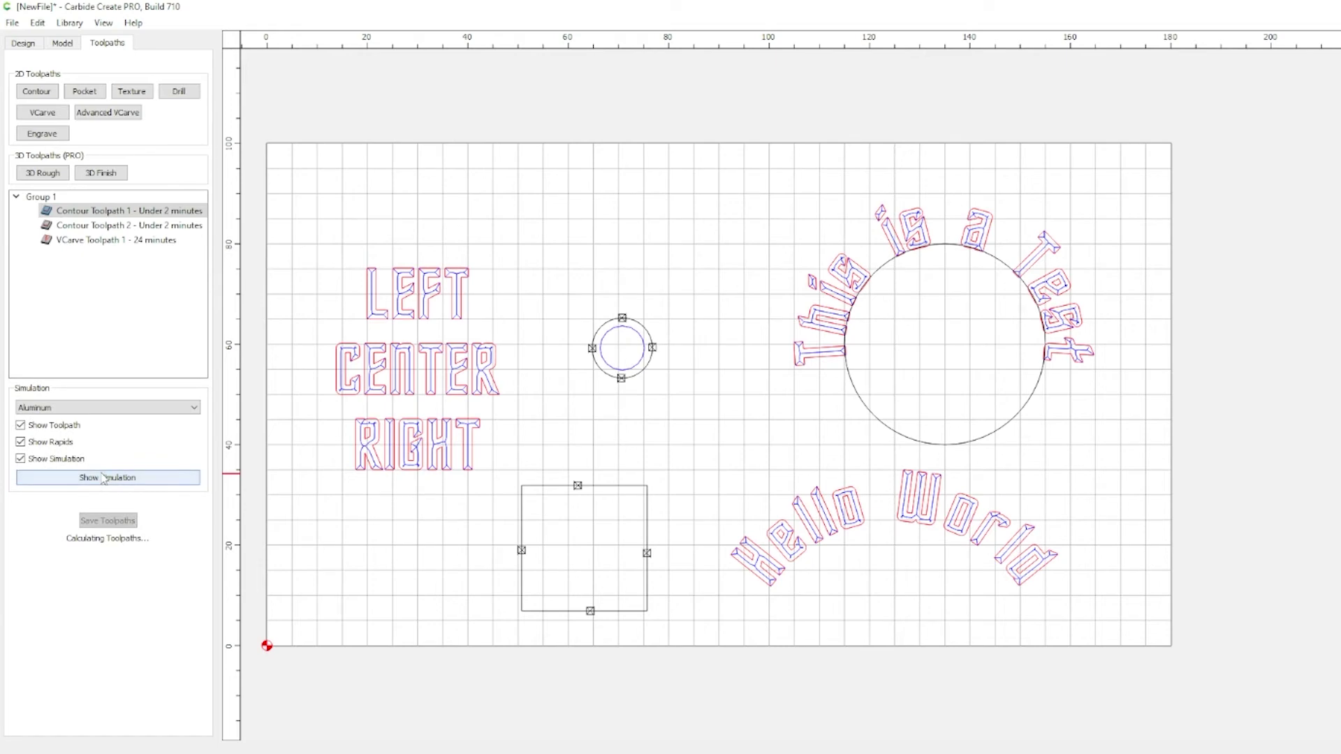
Simulate the toolpaths to check the 5 mm thickness-based contour depth.
left_click(100, 483)
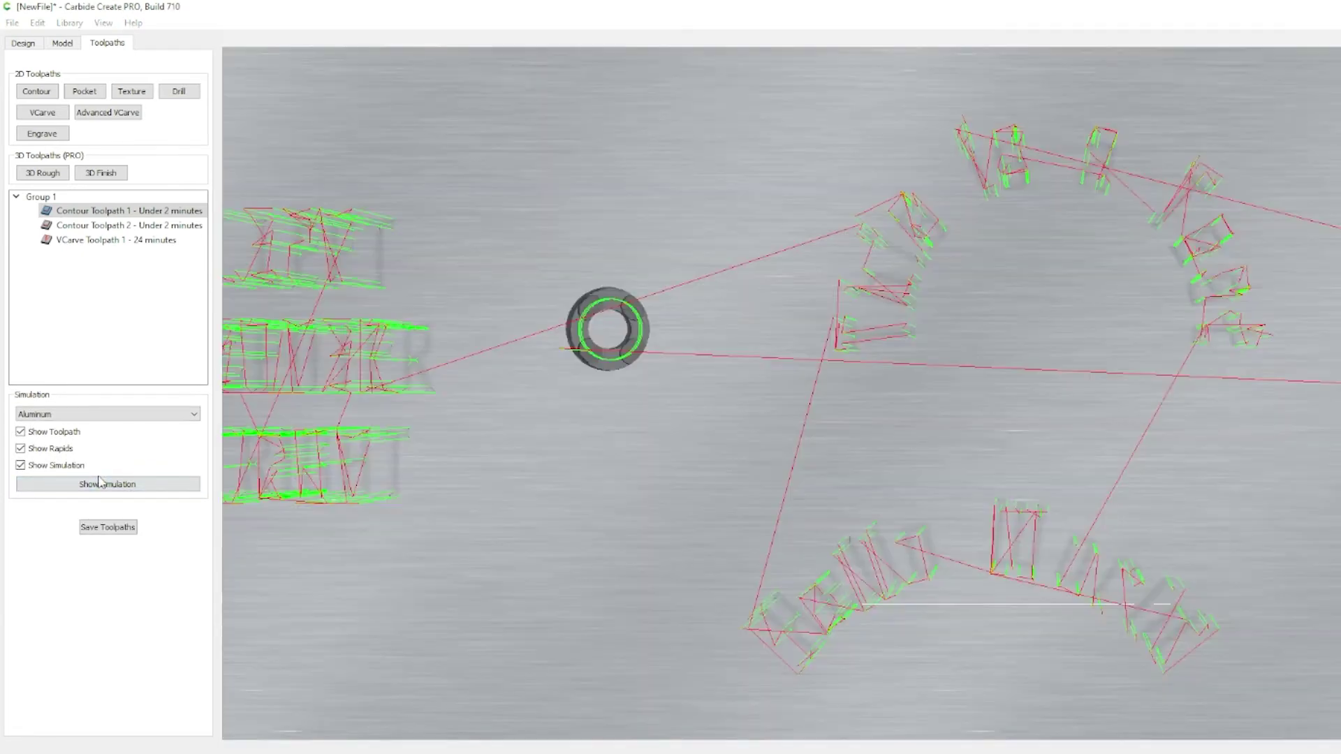
scroll(554, 389, "up", 5)
scroll(971, 396, "up", 2)
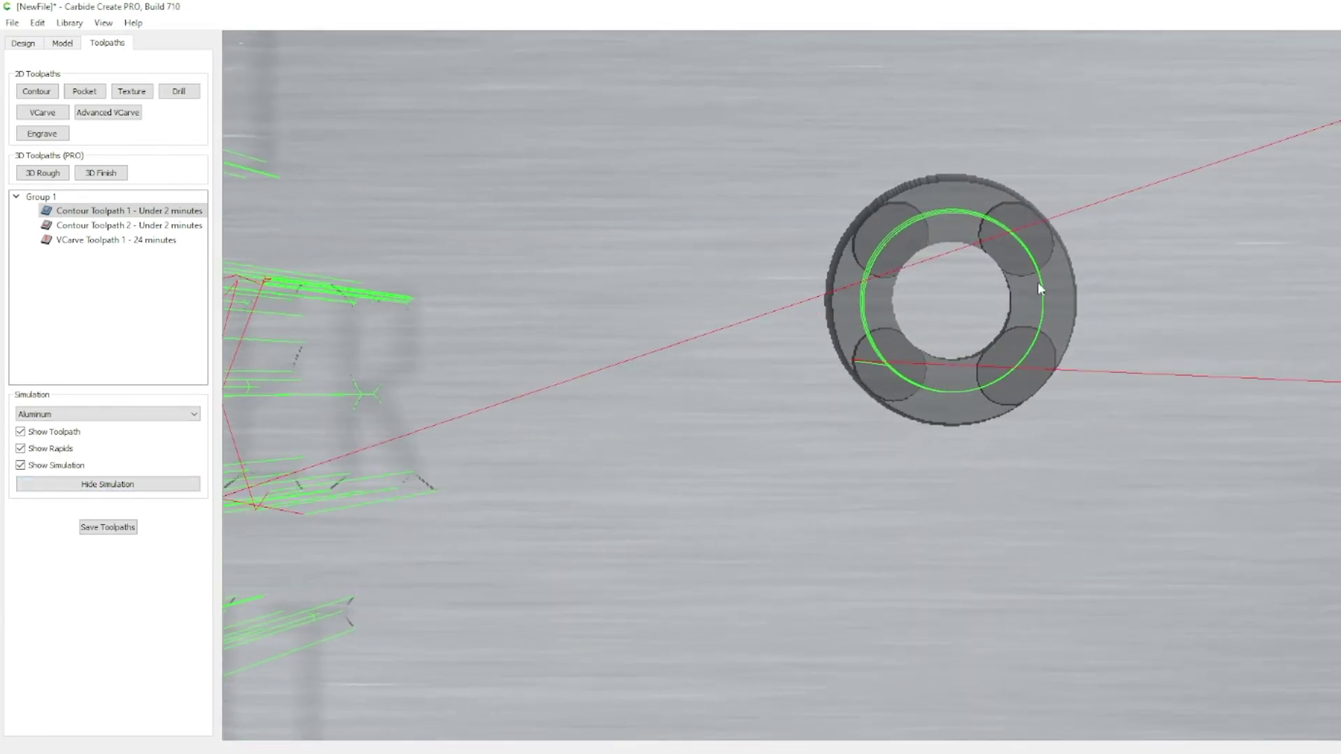
scroll(915, 366, "down", 3)
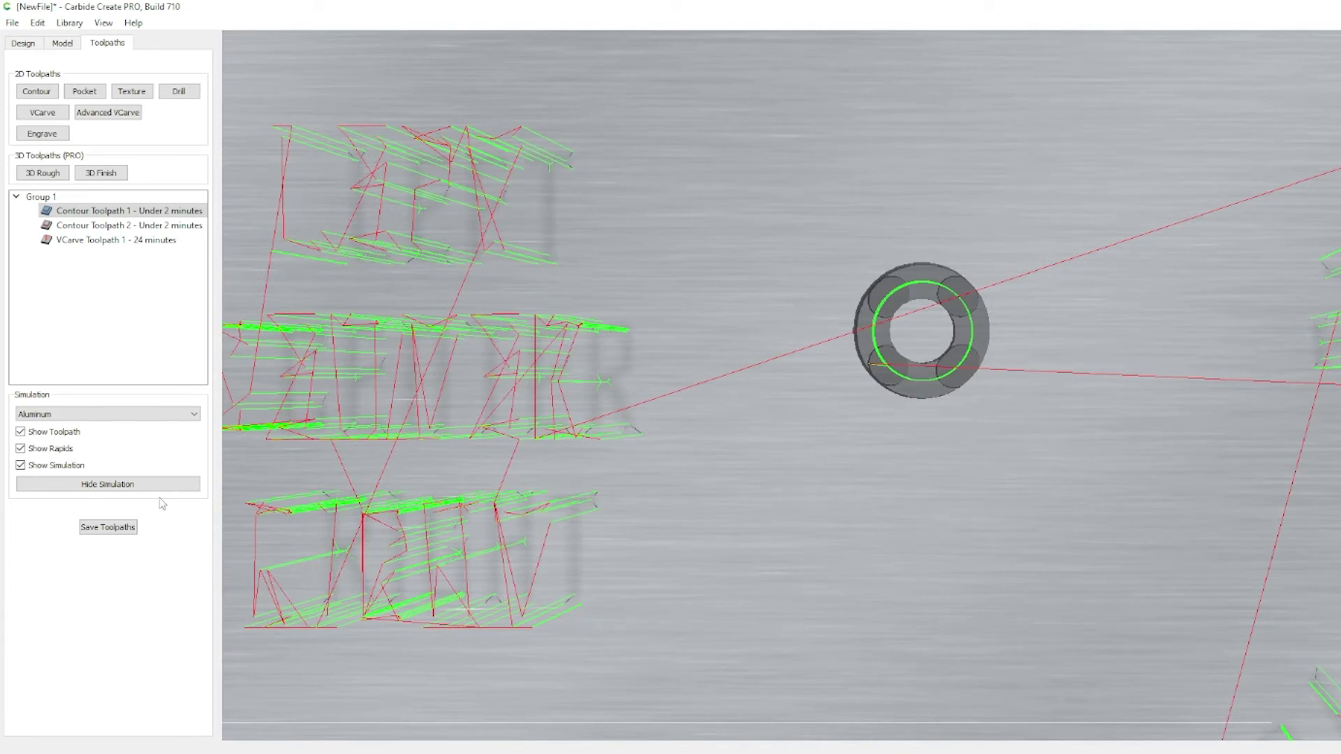
left_click(107, 484)
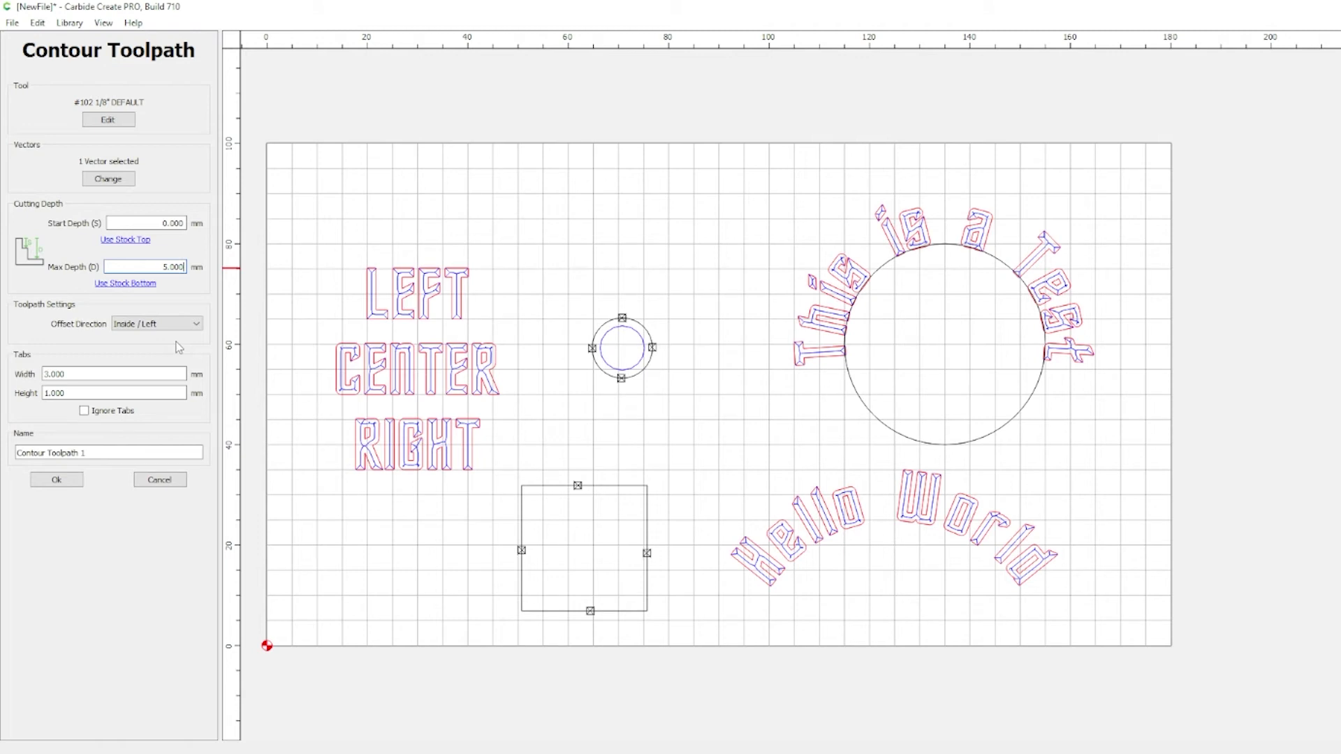
Raise Contour Toolpath 1's Max Depth to 6 mm.
key("Up")
left_click(57, 480)
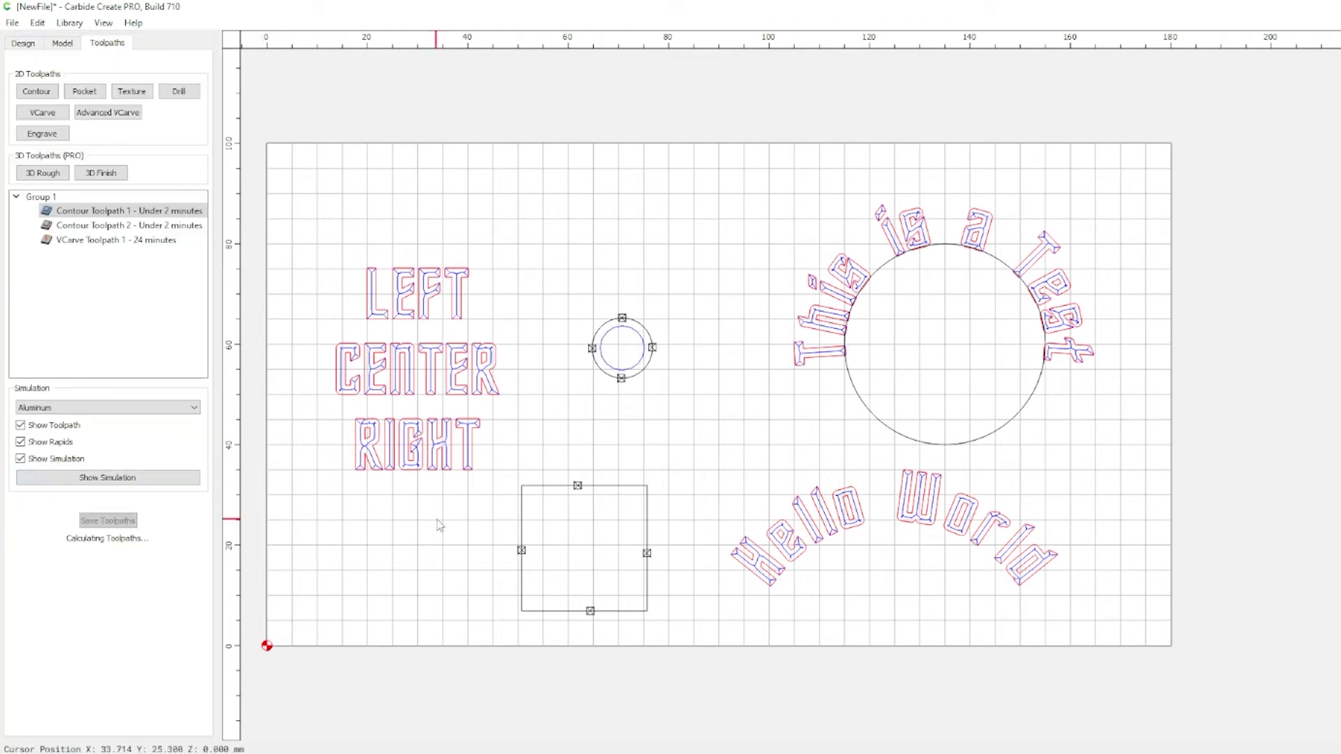
scroll(457, 529, "down", 2)
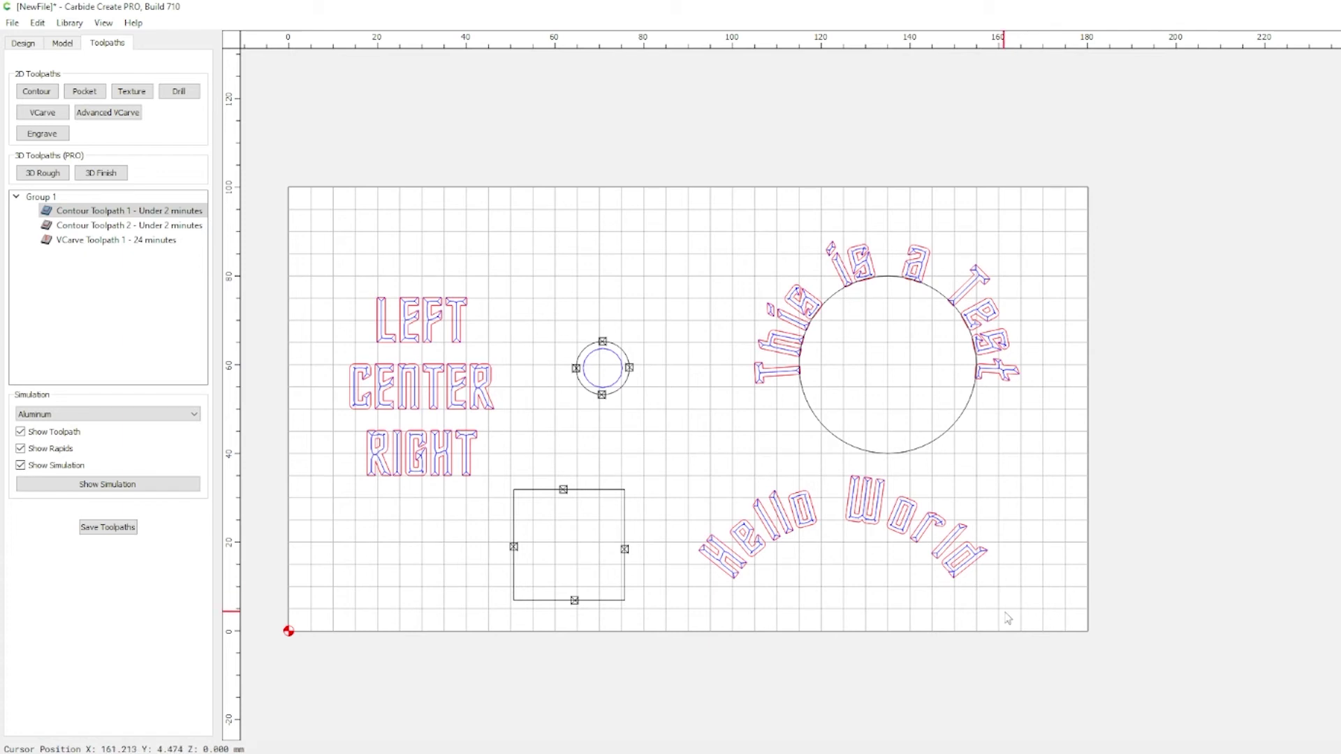
left_click(105, 528)
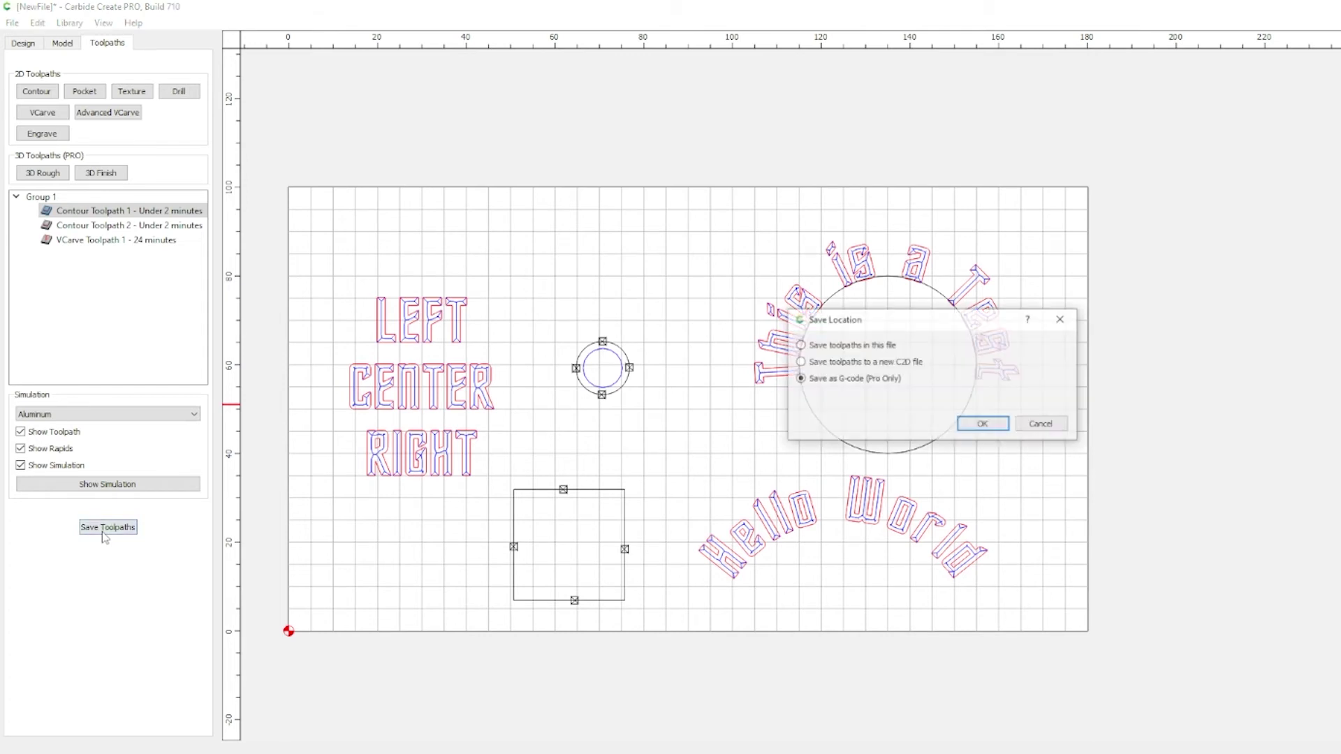
key("Escape")
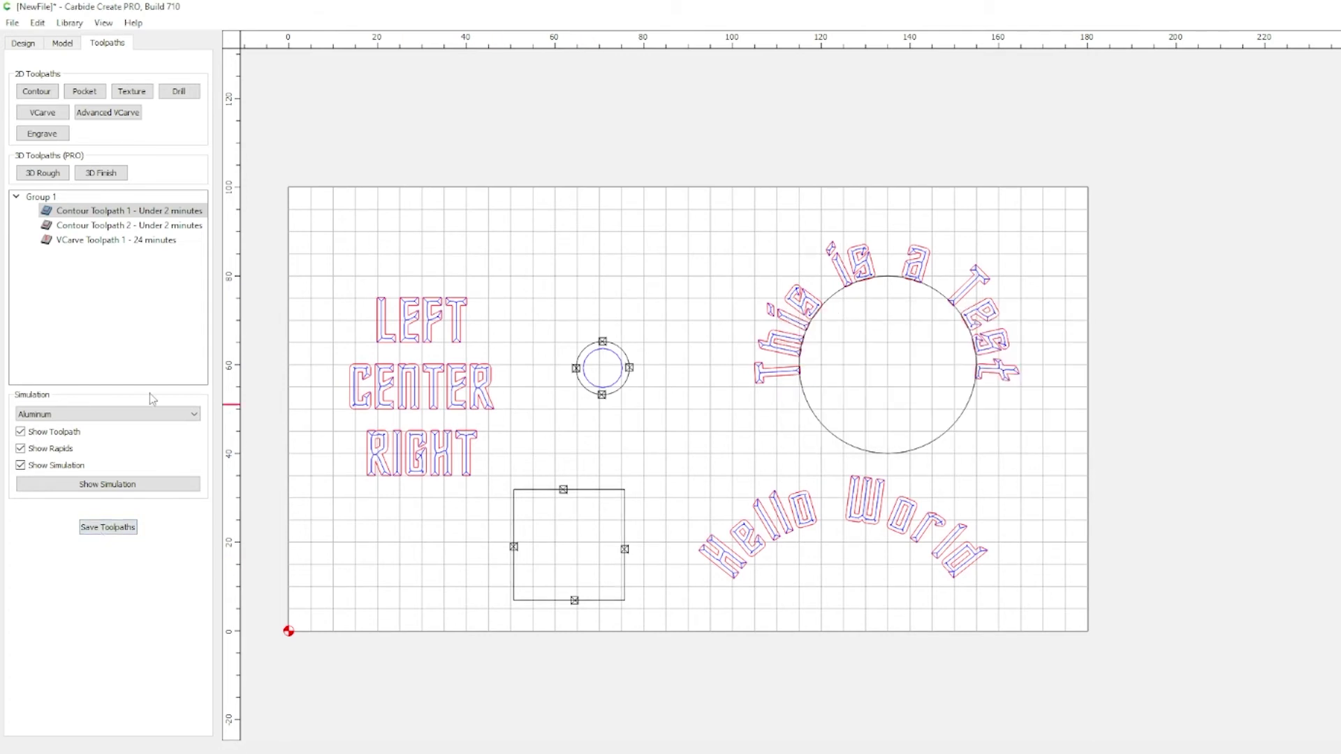
left_click(104, 528)
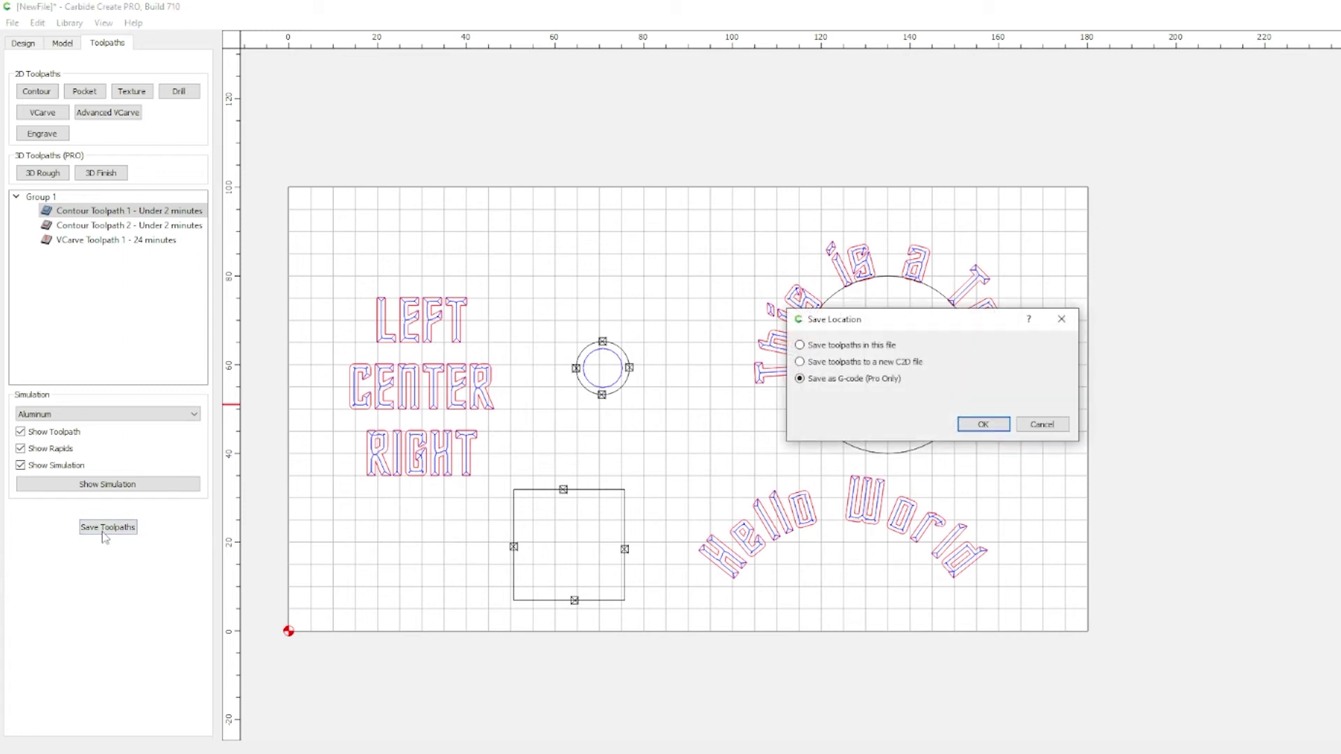